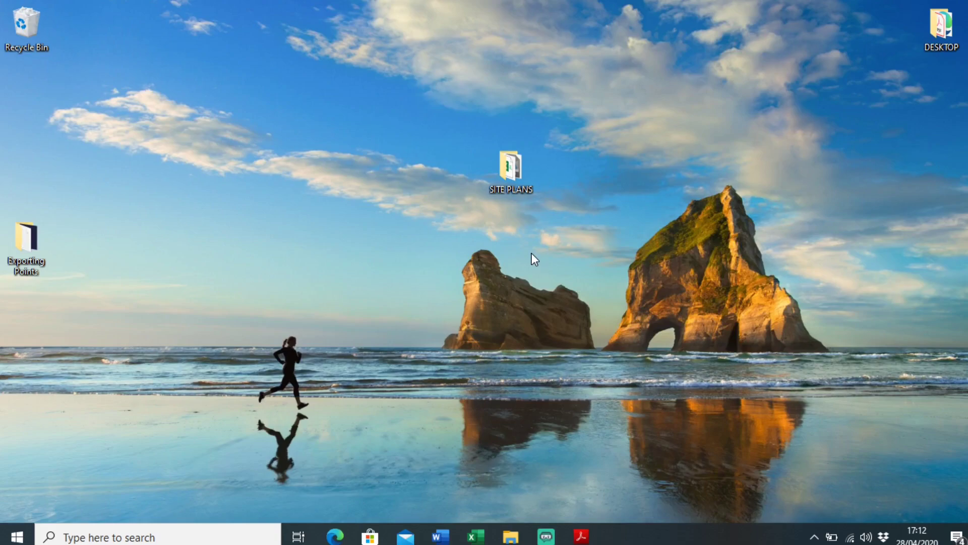
- Open the Engineering Layout Rev R PDF from the SITE PLANS folder and examine Roads 3, 5 and 6 on the plan
double_click(521, 177)
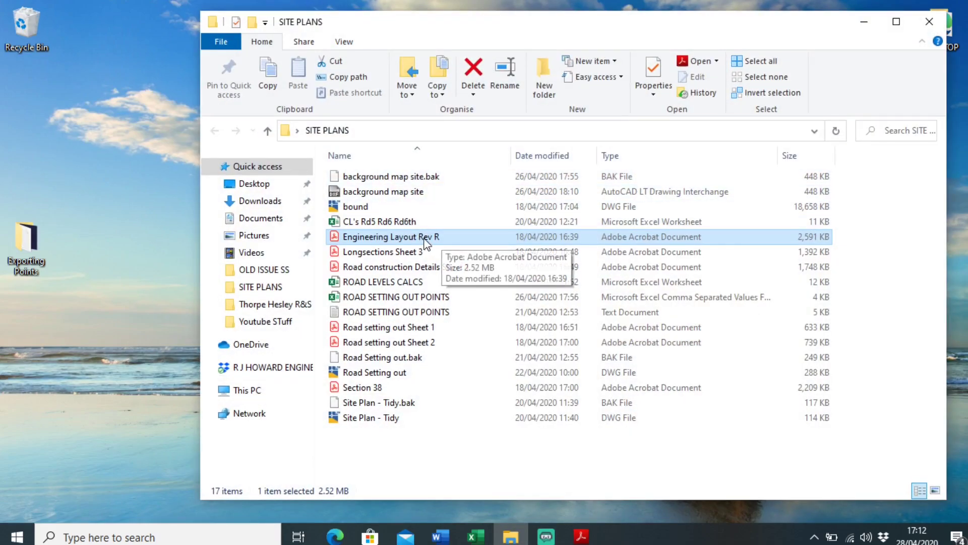
double_click(444, 238)
ctrl+scroll(530, 288, up, 1)
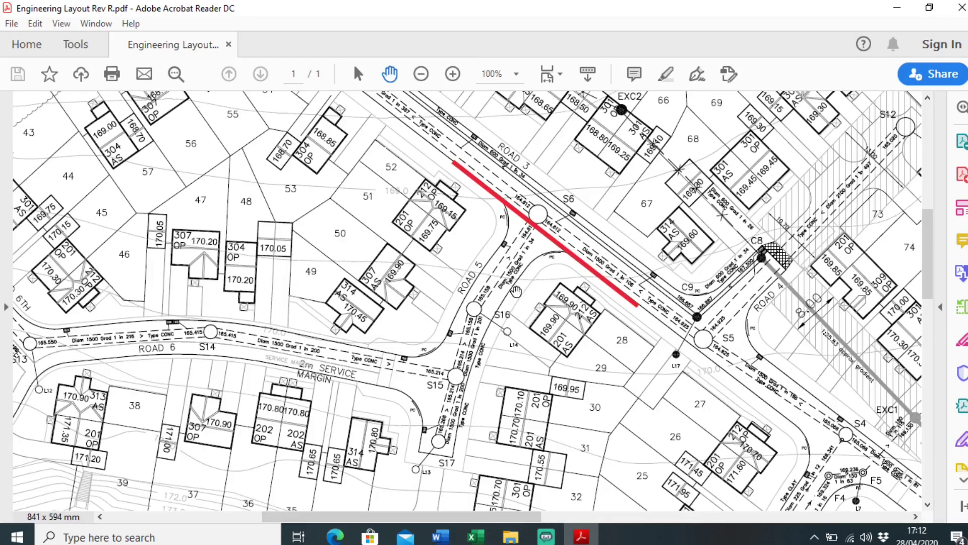
drag(522, 290, 597, 262)
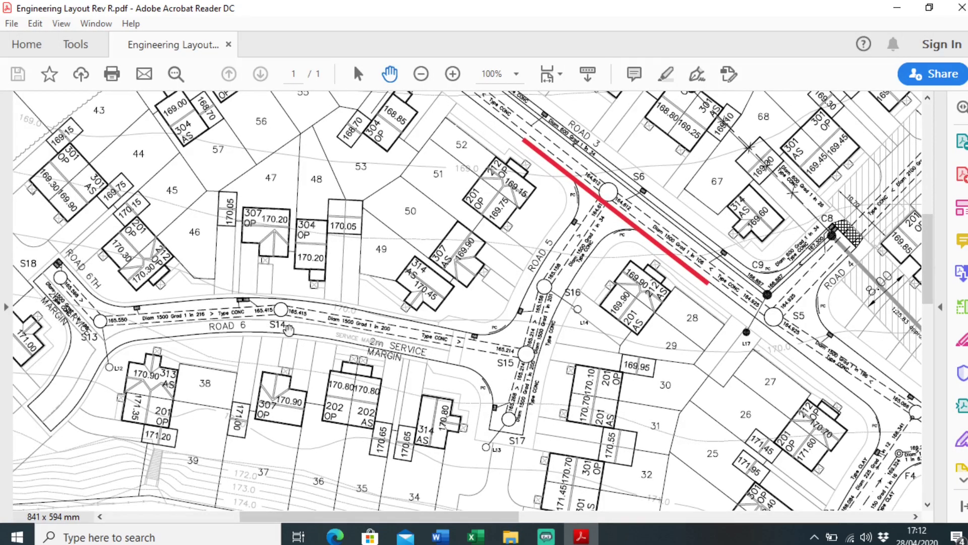
drag(263, 330, 335, 319)
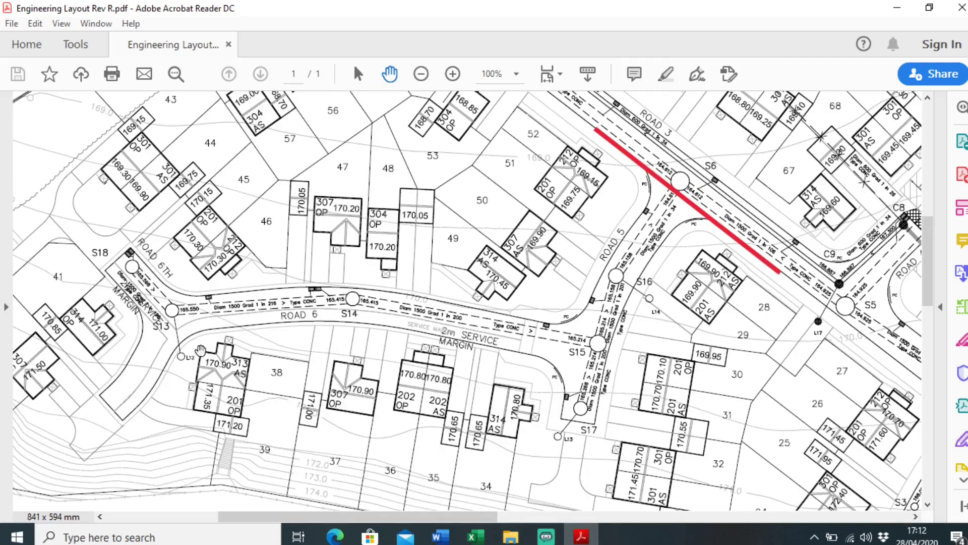
drag(640, 298, 597, 303)
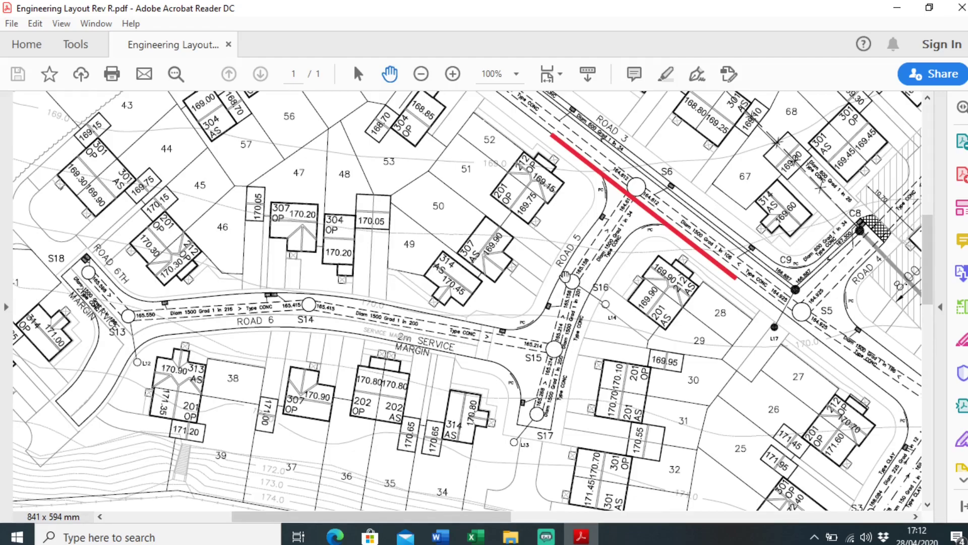
- Return to the SITE PLANS folder and open the Site Plan - Tidy DWG drawing in AutoCAD LT
key(alt+Tab)
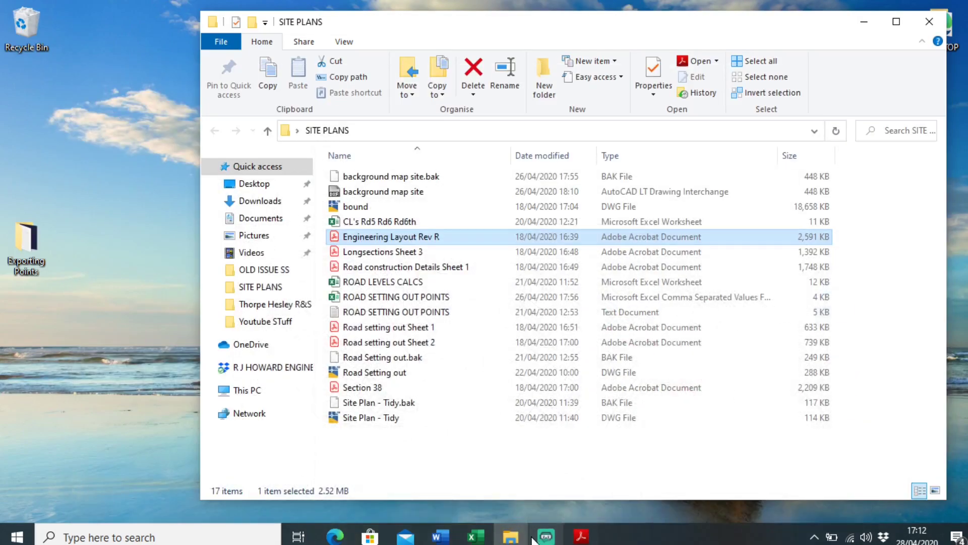
click(379, 432)
double_click(368, 417)
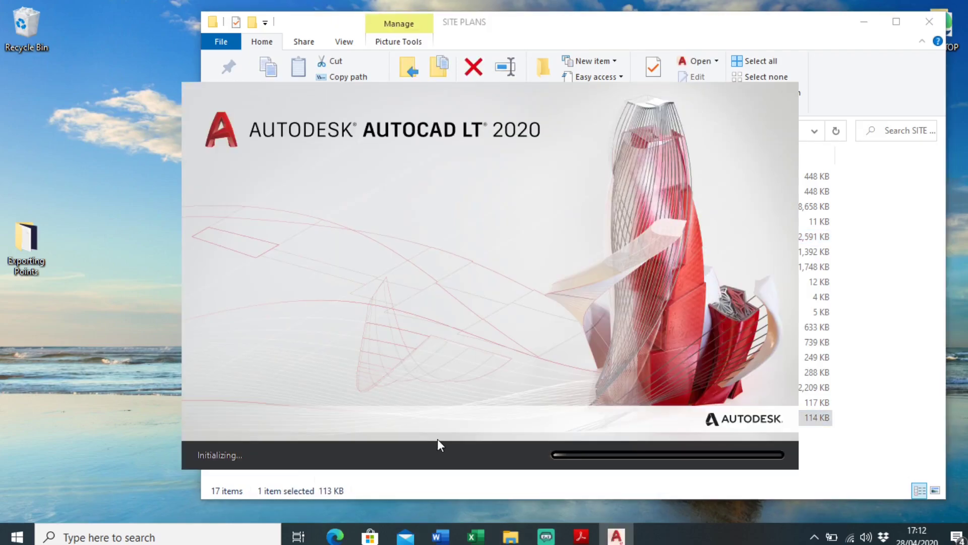
click(672, 39)
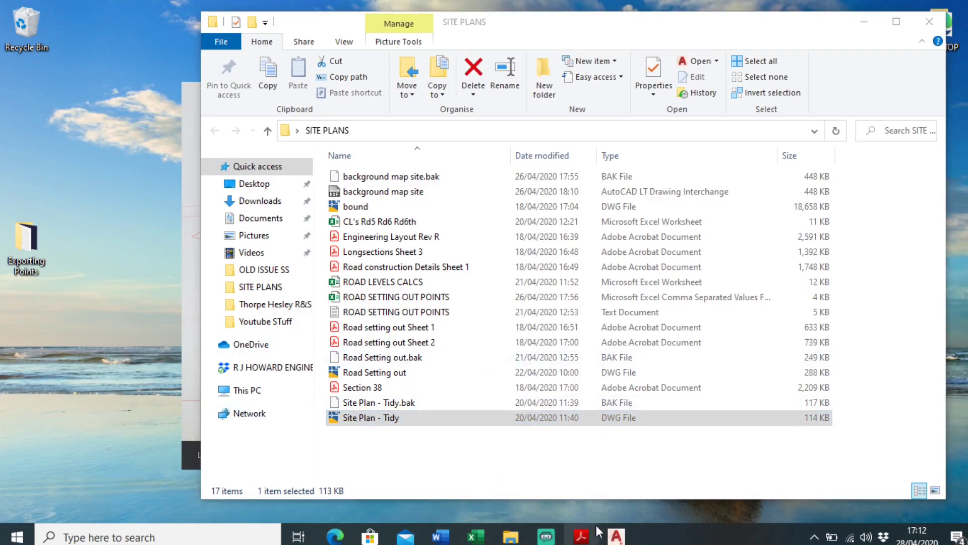
click(616, 536)
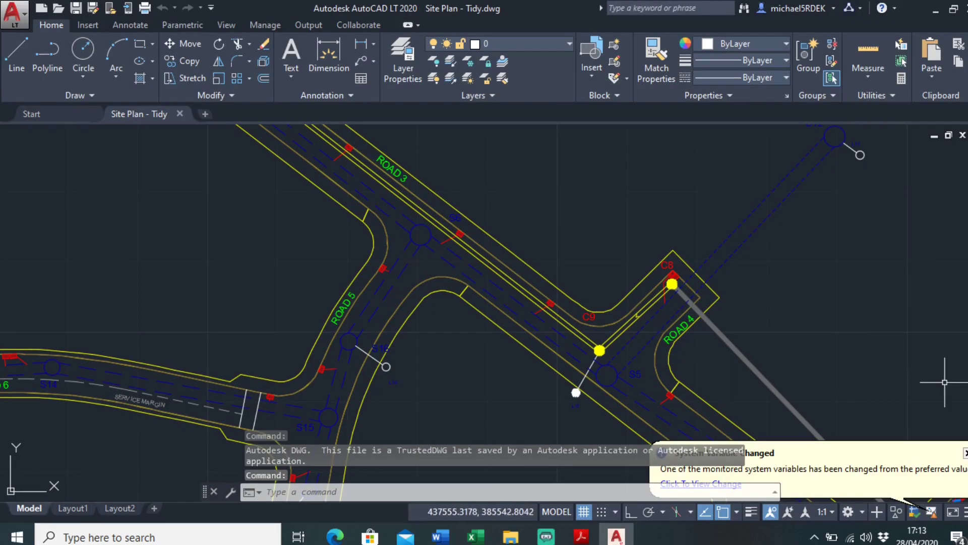
- Examine the road layout in the drawing, especially Road 5 and its junctions with Roads 3 and 6
scroll(303, 286, down, 2)
mouse_move(311, 287)
middle_down()
mouse_move(447, 267)
mouse_move(287, 288)
middle_up()
scroll(416, 310, down, 2)
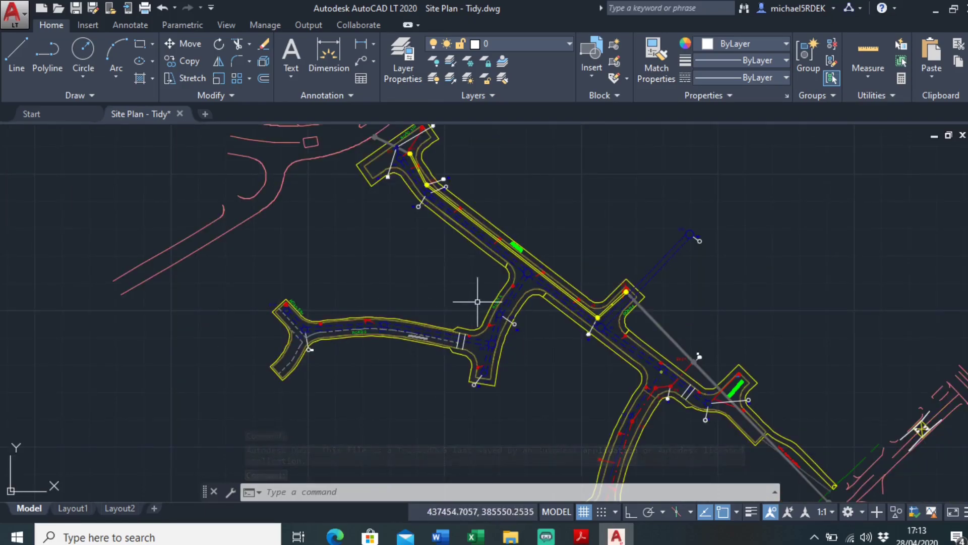
scroll(481, 300, up, 1)
scroll(546, 300, up, 2)
scroll(529, 283, down, 1)
middle_drag(528, 285, 518, 302)
middle_drag(492, 236, 457, 267)
scroll(452, 255, up, 3)
scroll(437, 218, down, 2)
scroll(411, 233, down, 2)
mouse_move(436, 218)
middle_down()
mouse_move(411, 232)
mouse_move(420, 260)
middle_up()
scroll(420, 260, down, 1)
scroll(427, 306, up, 4)
scroll(428, 305, down, 2)
mouse_move(430, 307)
middle_down()
mouse_move(438, 300)
mouse_move(386, 323)
middle_up()
mouse_move(743, 392)
middle_down()
mouse_move(716, 218)
mouse_move(760, 326)
middle_up()
scroll(386, 244, up, 3)
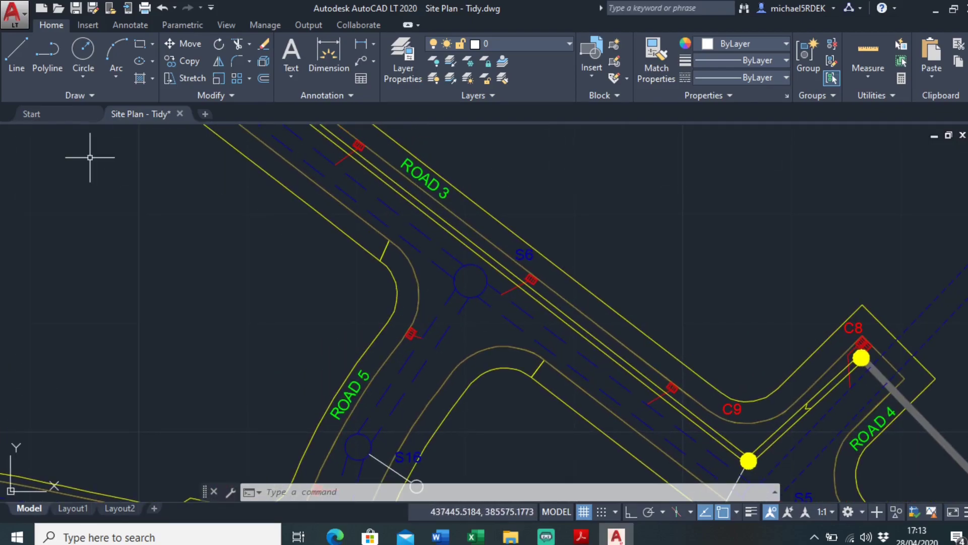
scroll(509, 146, down, 3)
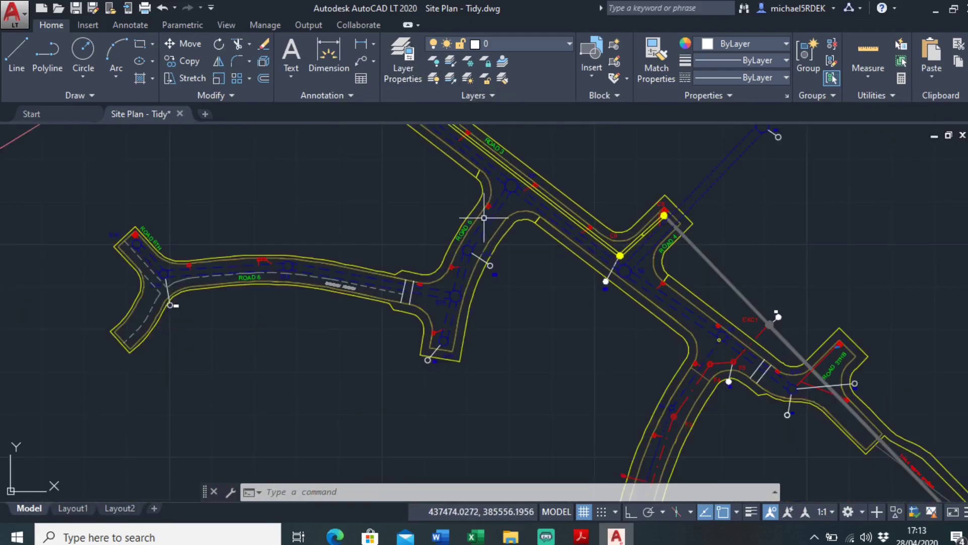
scroll(466, 232, up, 2)
middle_drag(459, 213, 460, 227)
scroll(413, 228, down, 2)
mouse_move(348, 232)
middle_down()
mouse_move(482, 243)
mouse_move(463, 250)
middle_up()
scroll(506, 244, up, 4)
scroll(487, 243, down, 4)
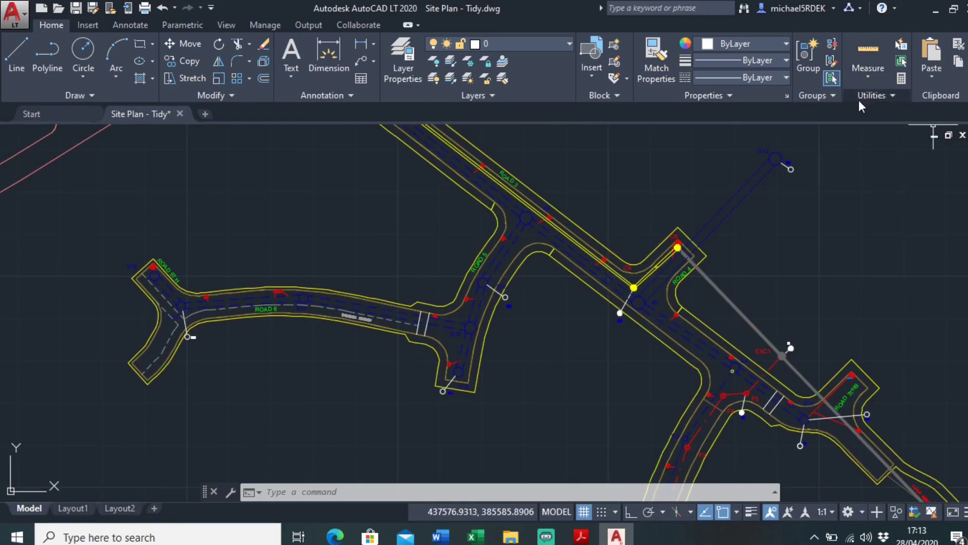
- Measure the area of a freehand four-cornered region in the empty space between Road 6 and Road 5
click(868, 80)
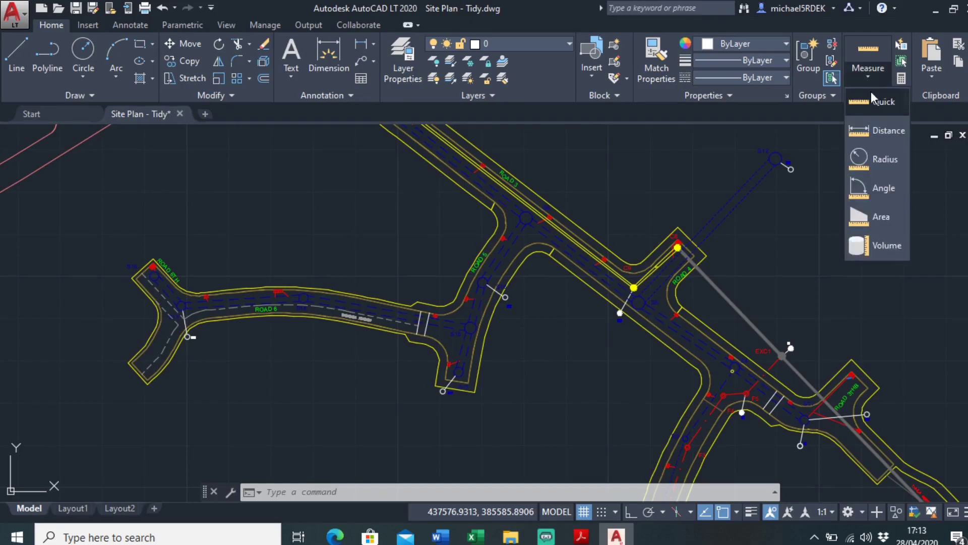
click(883, 216)
mouse_move(426, 237)
middle_down()
mouse_move(490, 210)
mouse_move(413, 227)
middle_up()
scroll(485, 206, up, 4)
scroll(430, 223, down, 2)
mouse_move(484, 222)
middle_down()
mouse_move(410, 252)
mouse_move(400, 238)
mouse_move(551, 196)
middle_up()
scroll(465, 232, up, 6)
scroll(404, 238, down, 6)
scroll(448, 218, up, 1)
scroll(446, 217, down, 1)
middle_drag(447, 218, 426, 204)
scroll(458, 316, up, 2)
scroll(460, 277, down, 2)
click(360, 178)
click(358, 245)
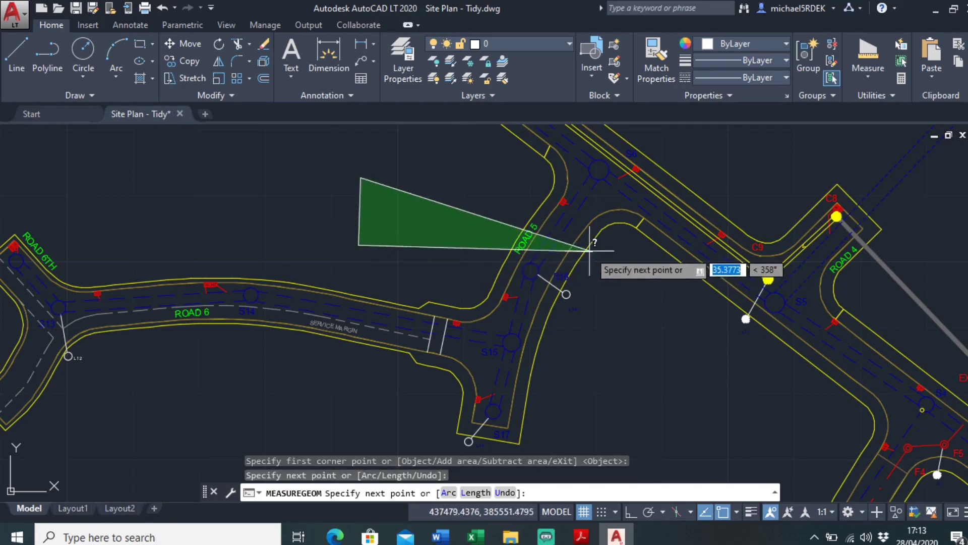
click(475, 231)
click(475, 178)
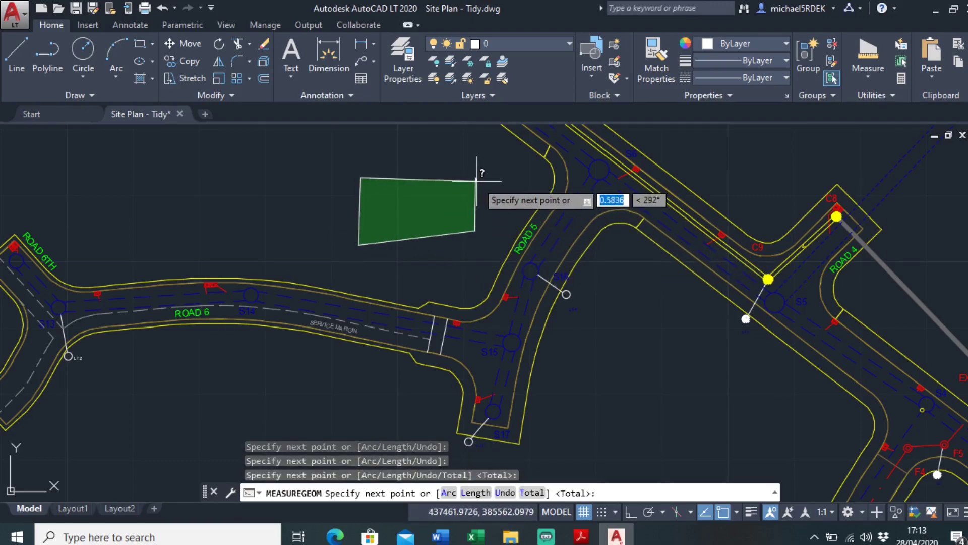
key(Return)
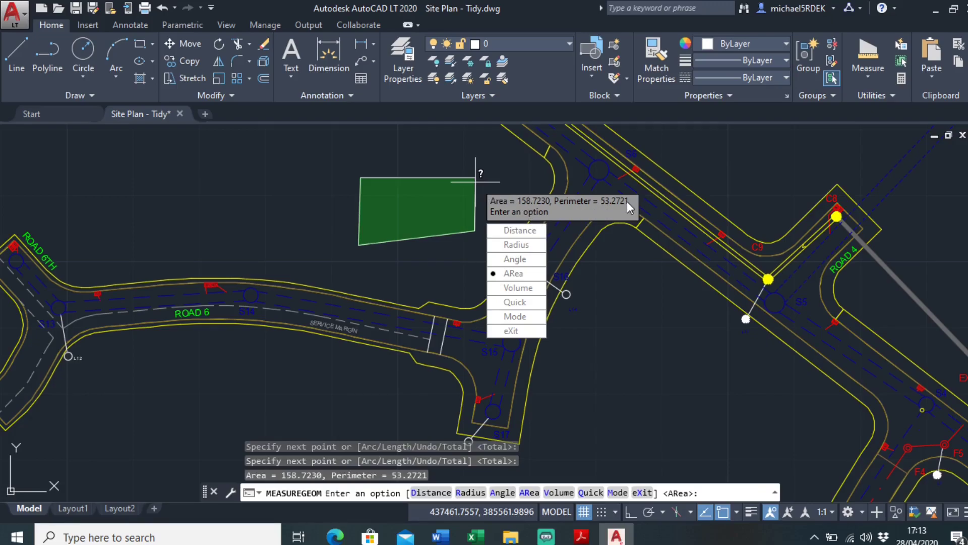
key(Escape)
- Measure the area of the S6 manhole circle at the Road 3 and Road 5 junction, using the Object option
middle_drag(516, 185, 465, 202)
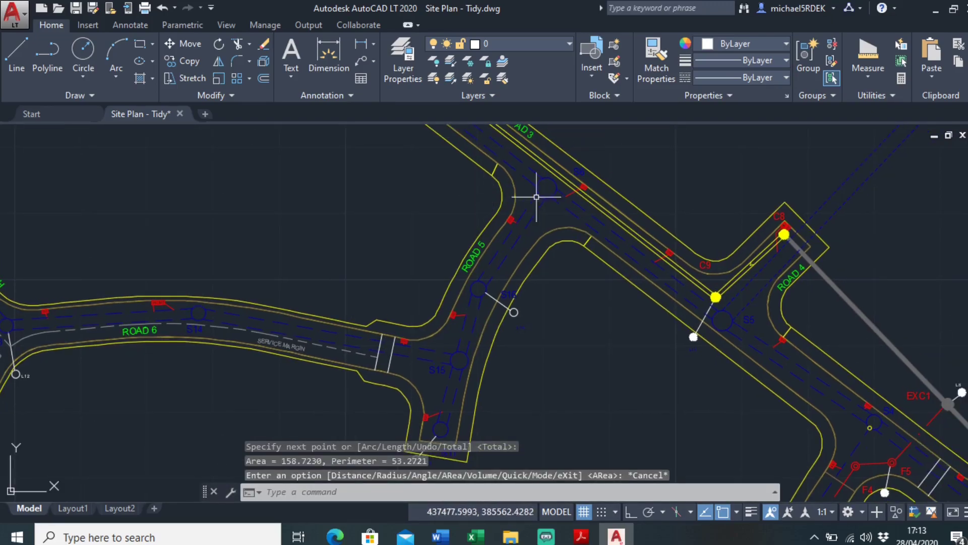
scroll(536, 197, up, 4)
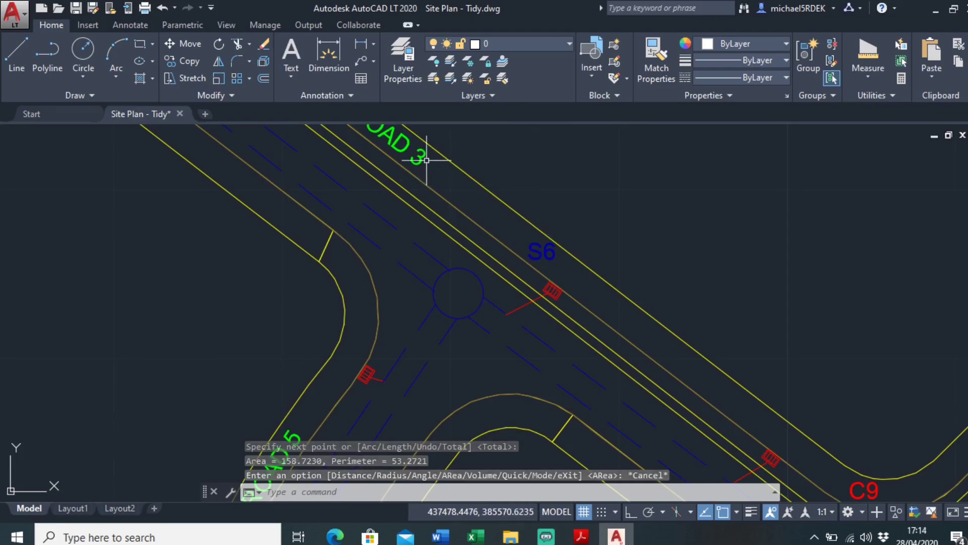
click(868, 56)
middle_drag(541, 301, 598, 169)
scroll(504, 201, up, 6)
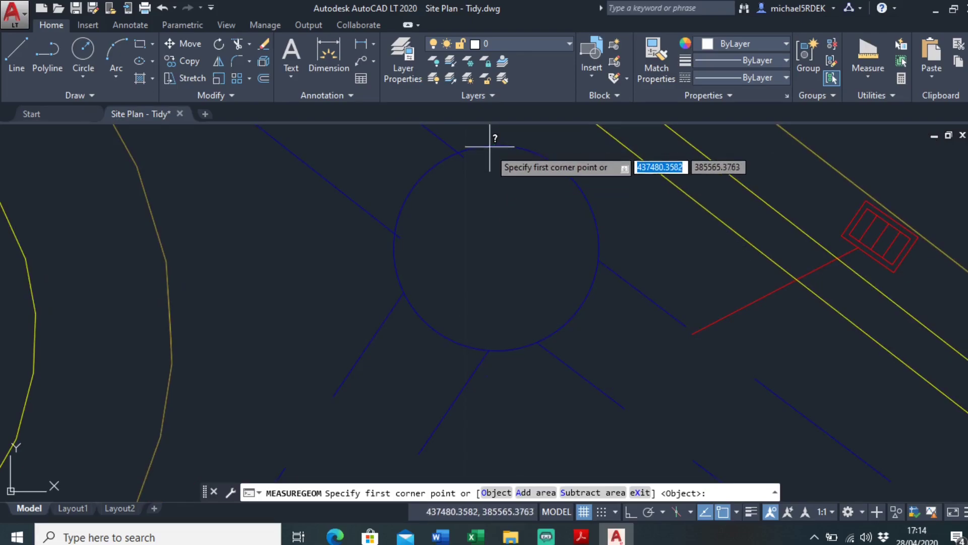
text(o)
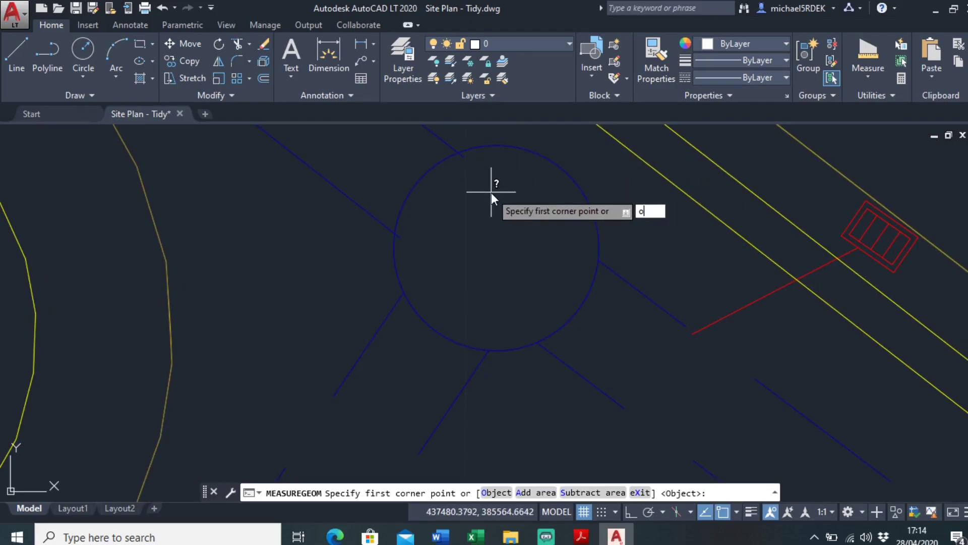
key(Return)
click(586, 195)
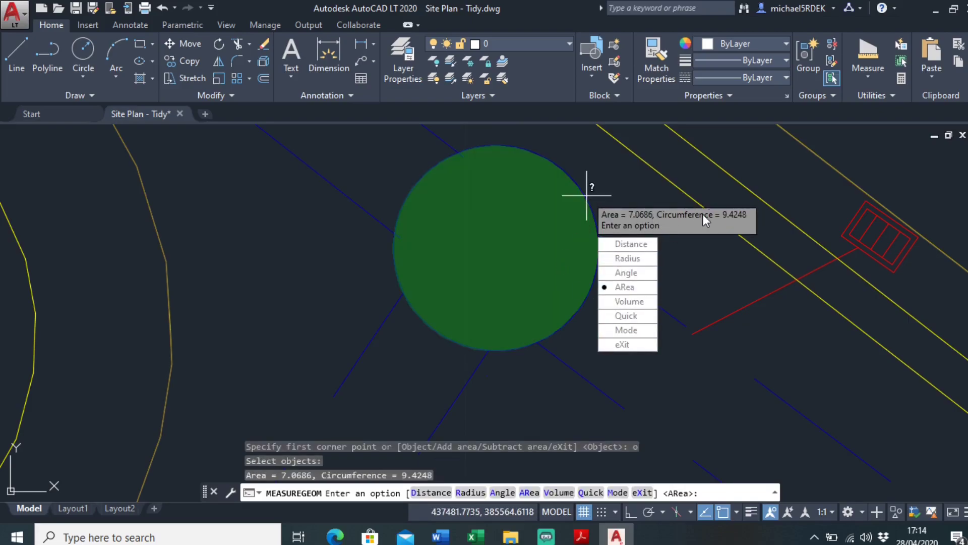
key(Escape)
- Measure a freehand five-cornered region in the empty space above Road 6 with the AREA command
scroll(432, 217, down, 10)
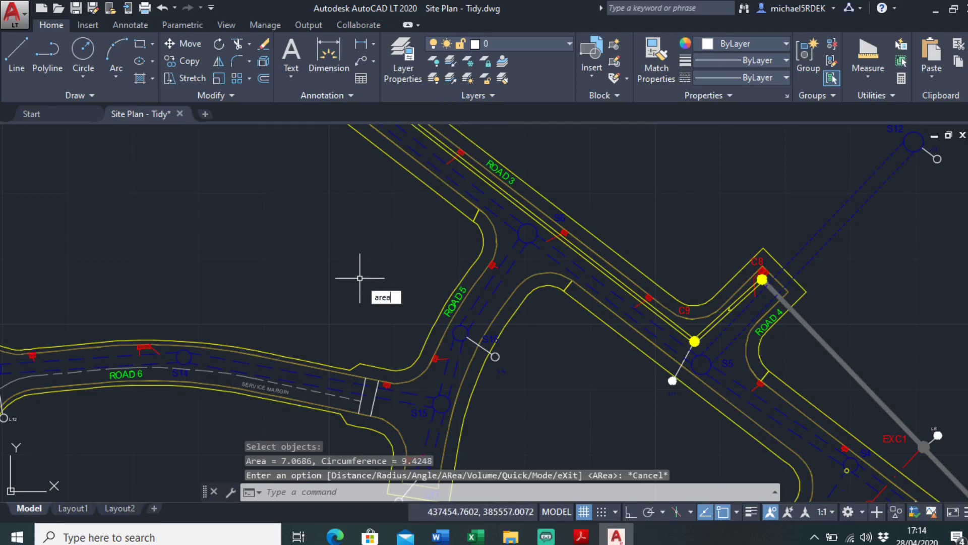
key(Return)
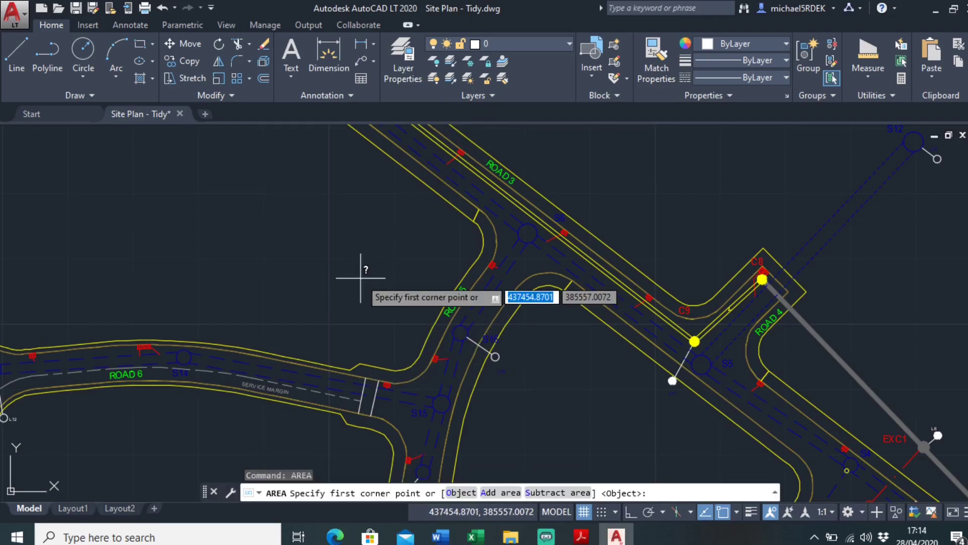
click(332, 220)
click(353, 287)
click(228, 269)
click(243, 189)
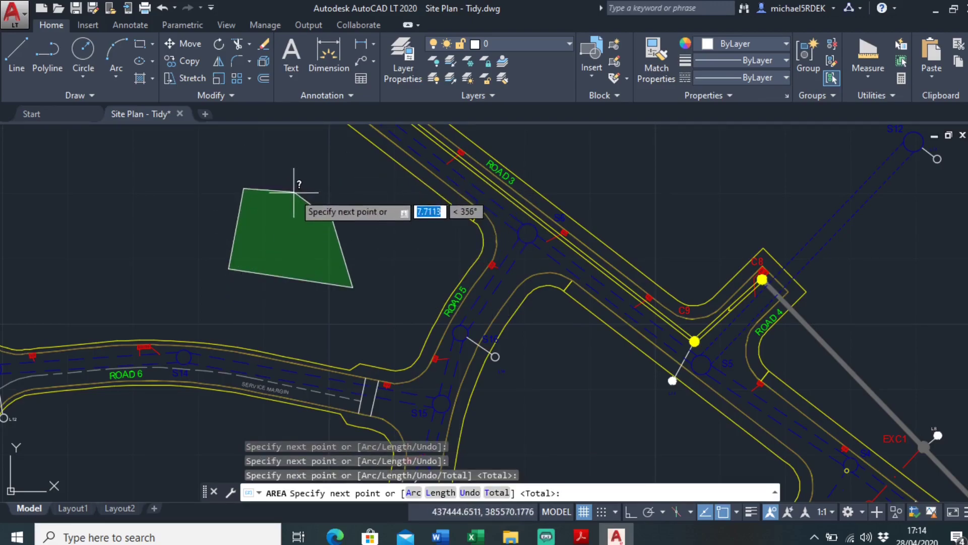
click(313, 173)
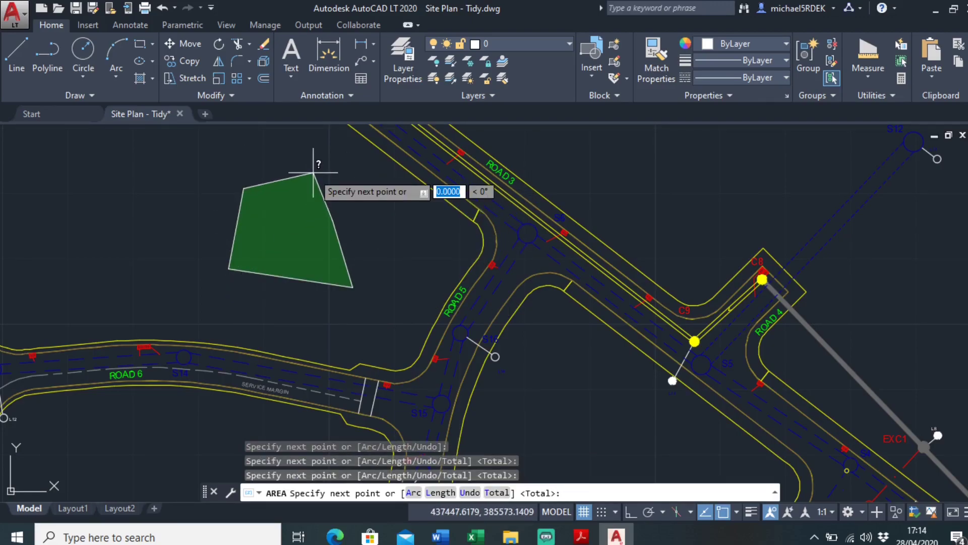
key(Return)
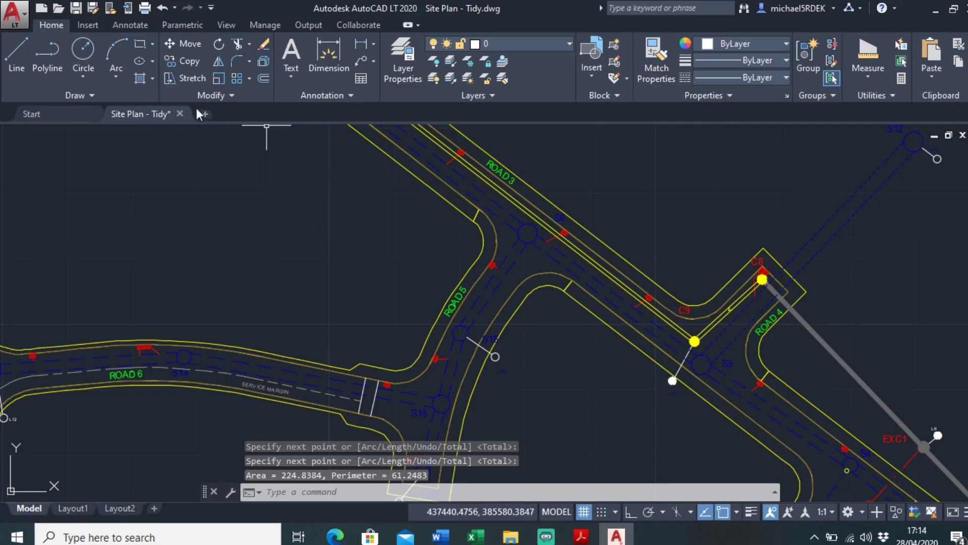
- Draw a four-sided polyline outline of about 144 square units in the empty space above Road 6, ending at its start point
click(61, 69)
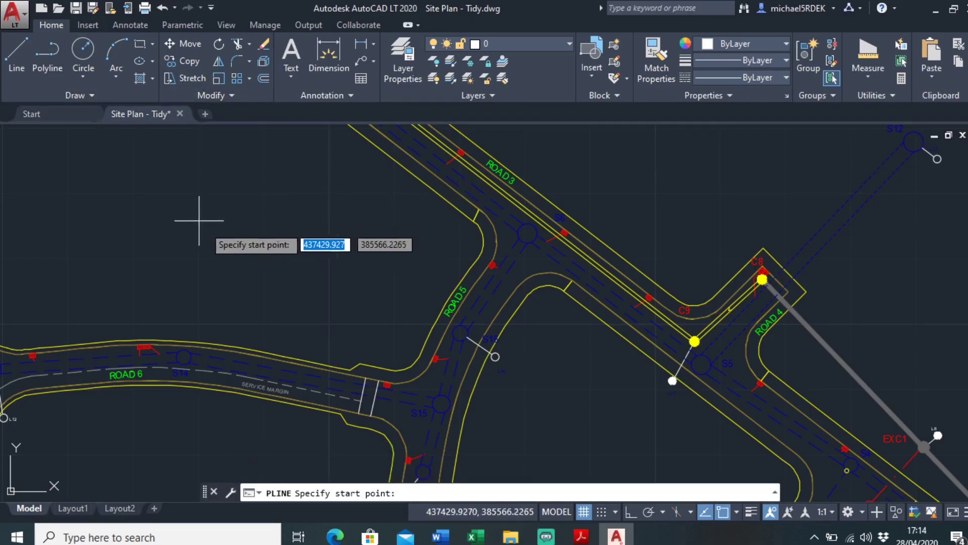
scroll(237, 222, up, 2)
click(283, 233)
click(362, 176)
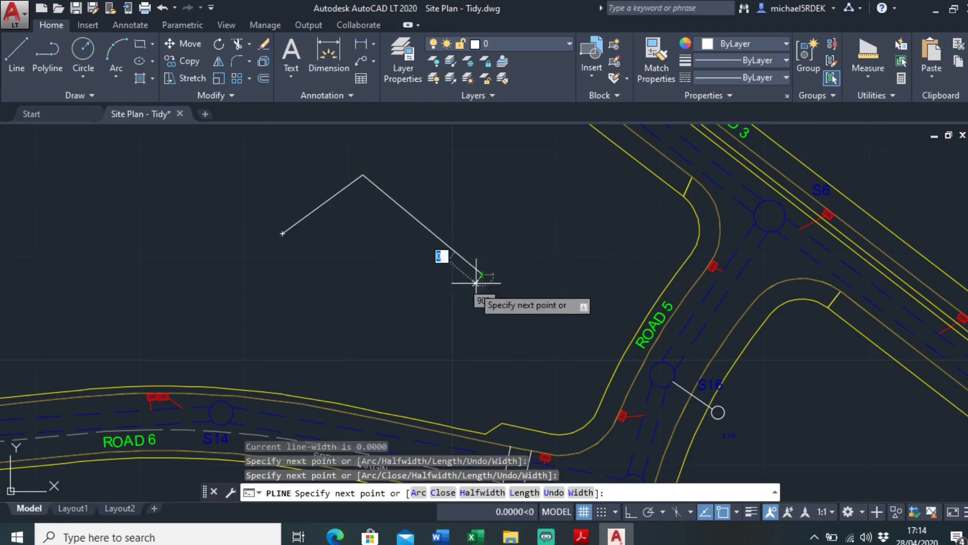
click(483, 274)
click(382, 335)
click(279, 232)
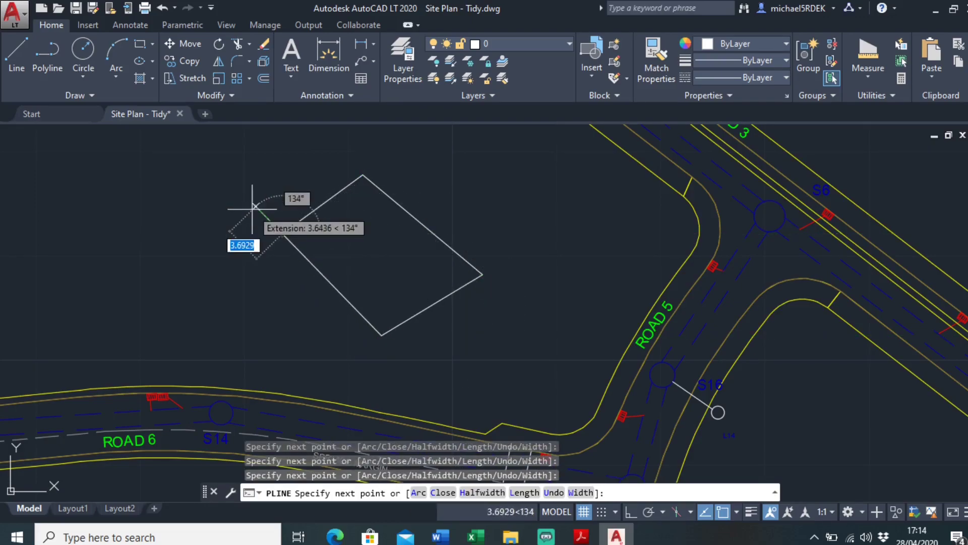
key(Return)
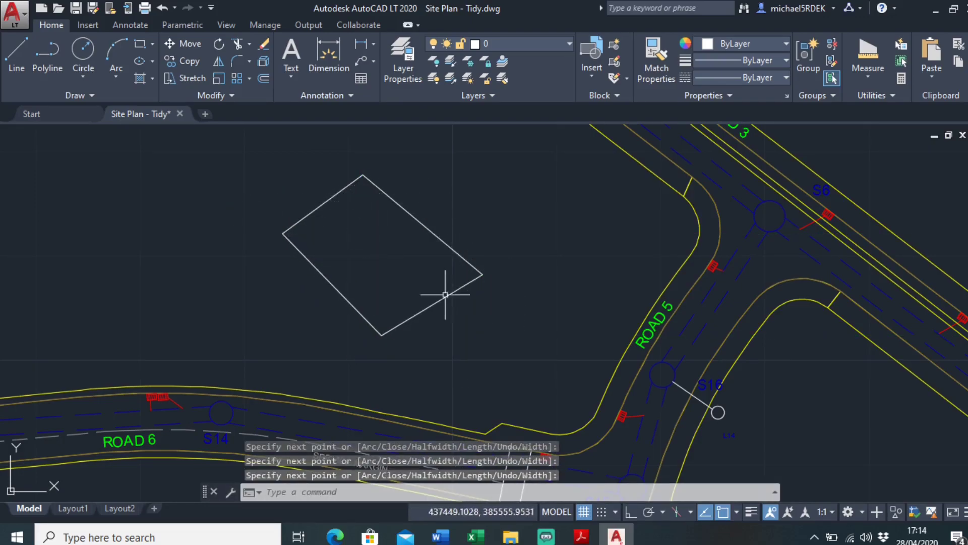
- Measure the area of the four-sided polyline above Road 6 with the AREA command's Object option
text(area)
key(Return)
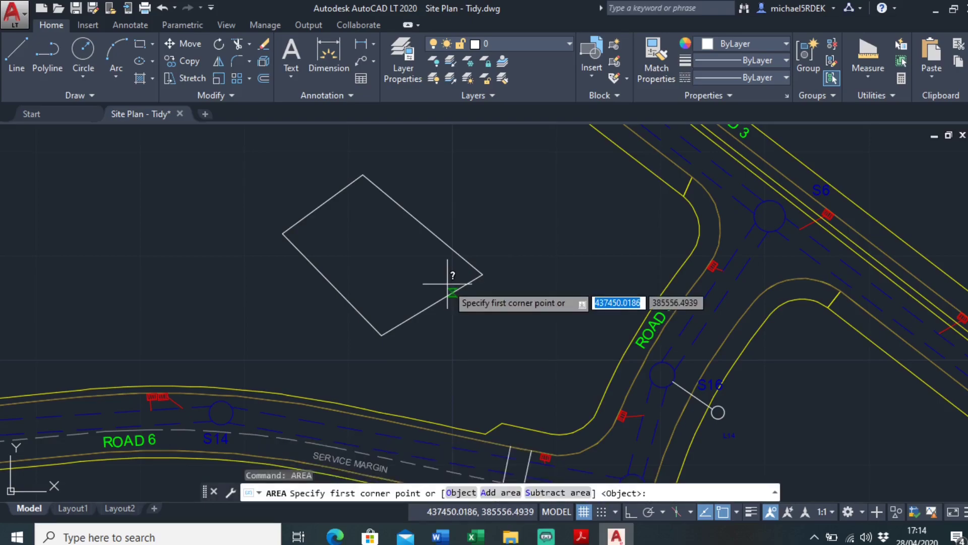
text(o)
key(Return)
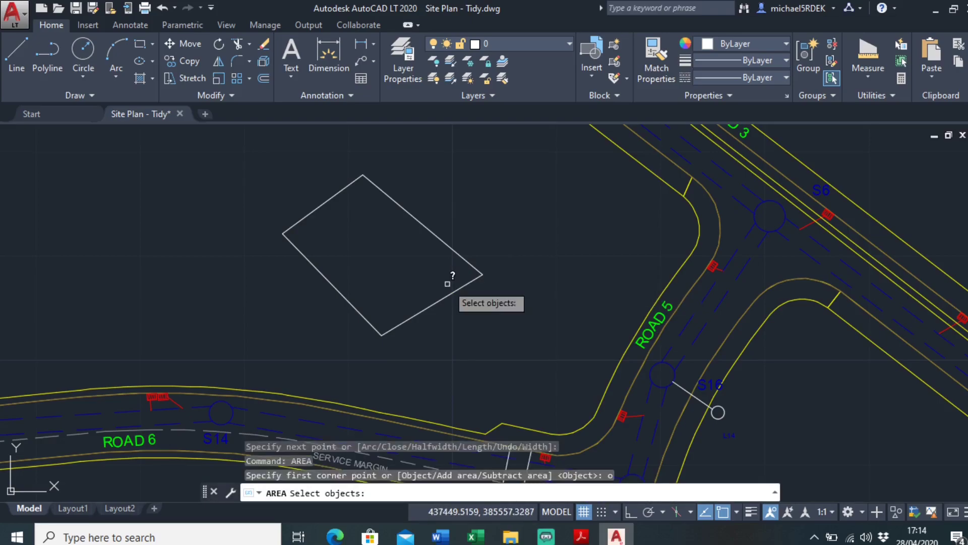
click(436, 236)
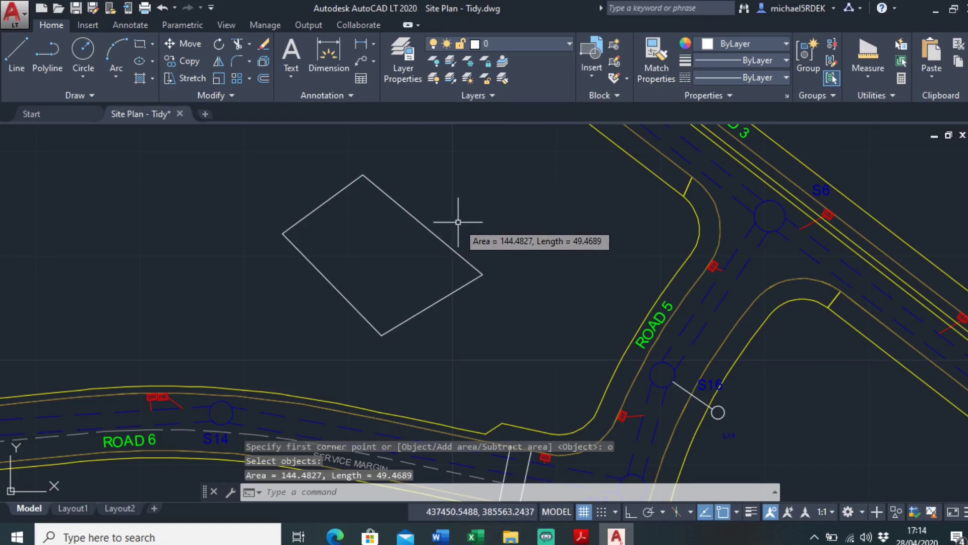
- Delete the four-sided polyline above Road 6
scroll(458, 222, down, 2)
middle_drag(457, 222, 469, 233)
click(445, 194)
click(399, 280)
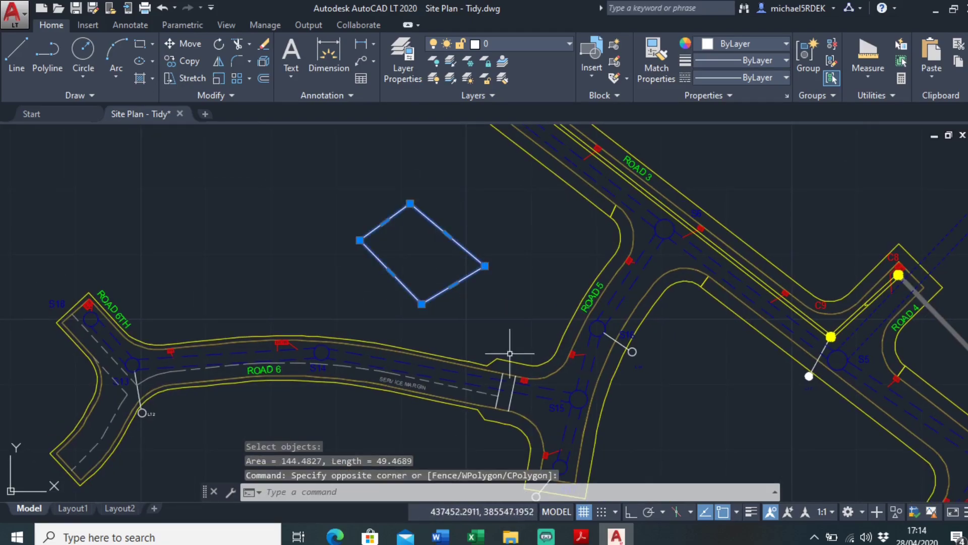
key(Delete)
- Create a new layer named AREA1, give it the colour cyan and make it the current layer
middle_drag(621, 295, 500, 285)
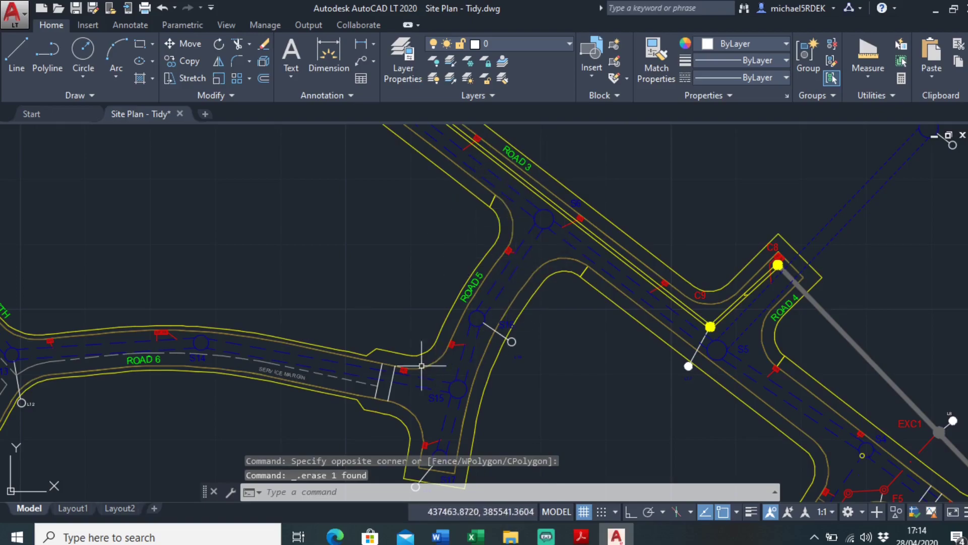
mouse_move(408, 345)
middle_down()
mouse_move(488, 254)
mouse_move(387, 261)
middle_up()
middle_drag(475, 229, 445, 280)
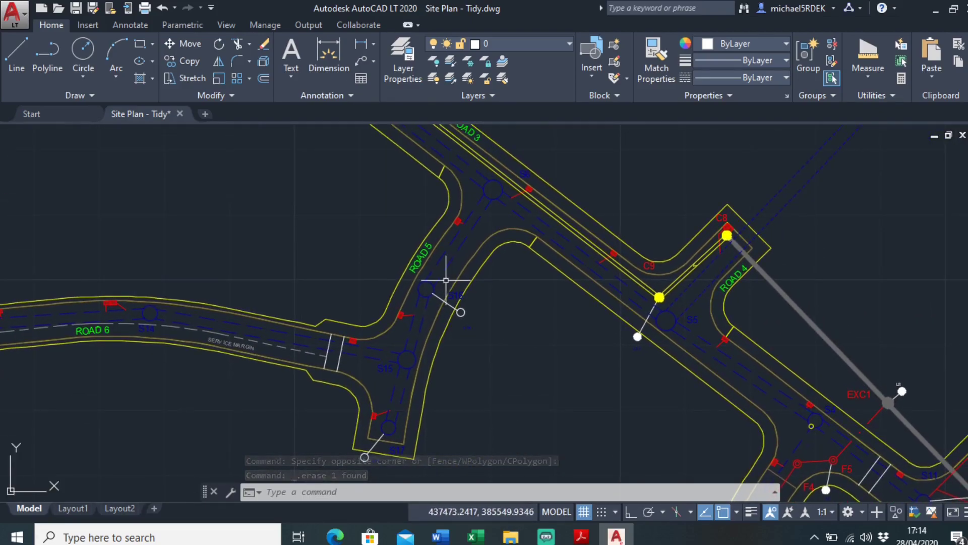
middle_drag(454, 231, 449, 246)
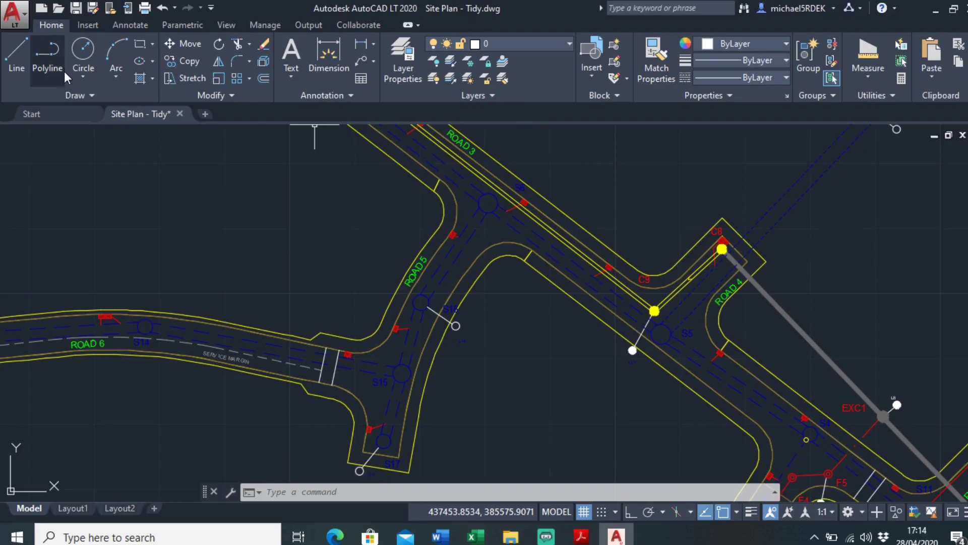
click(415, 70)
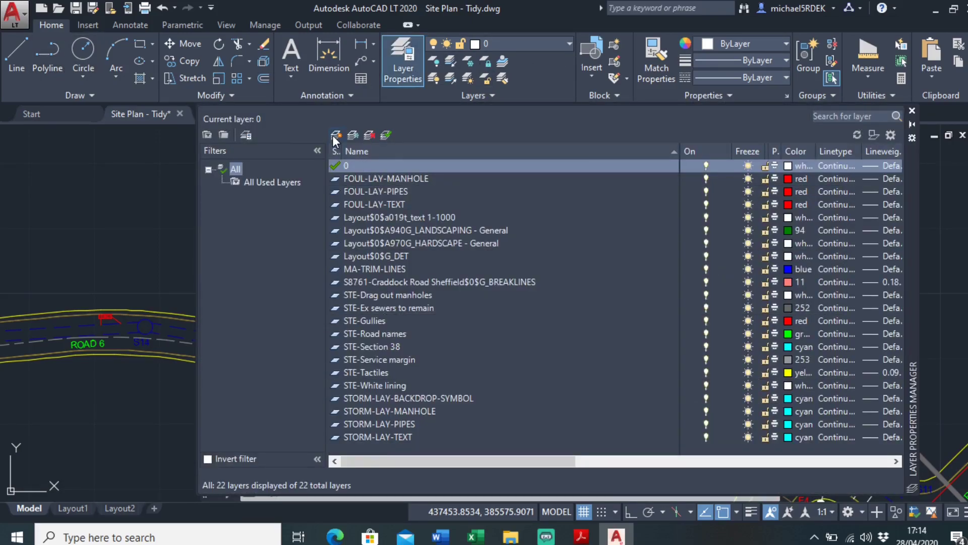
click(335, 135)
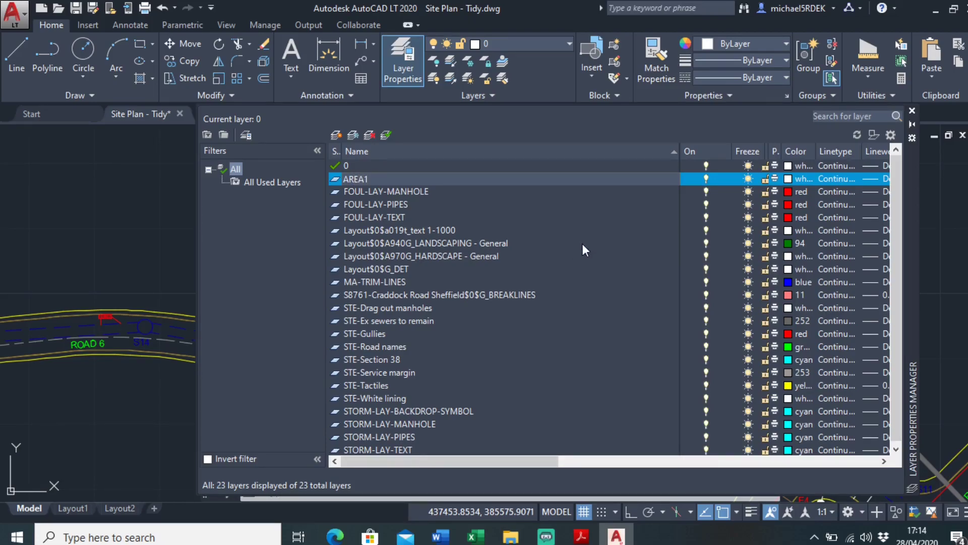
text(AREA1)
click(788, 178)
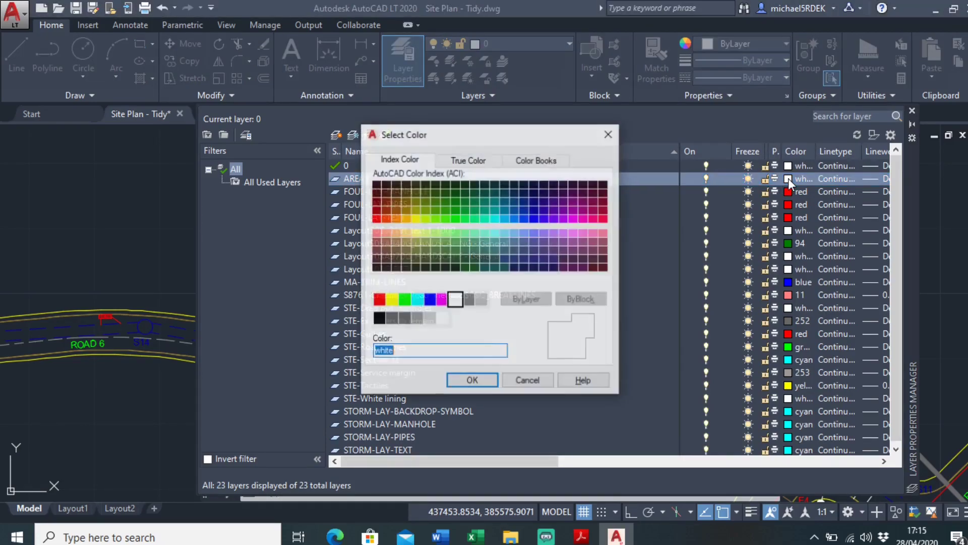
click(416, 300)
click(472, 381)
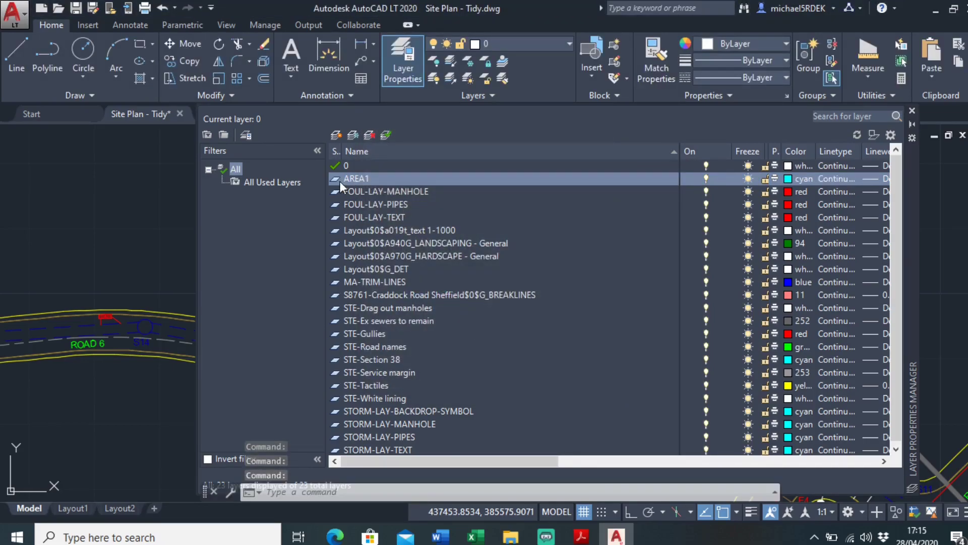
click(912, 110)
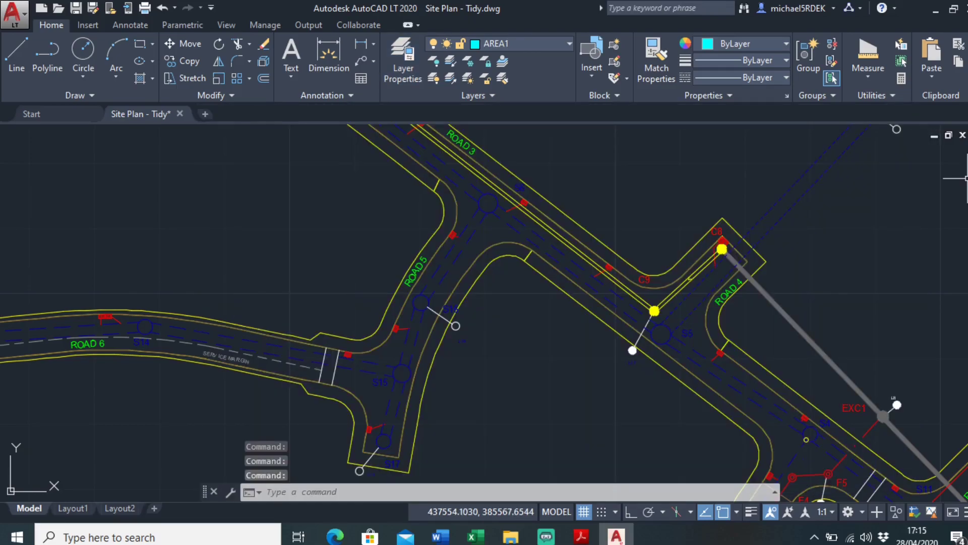
- Start a polyline at the kerb end of the short yellow line on the west corner of the Road 3 and Road 5 junction
click(47, 56)
scroll(450, 203, up, 4)
middle_drag(450, 203, 430, 271)
scroll(400, 210, up, 3)
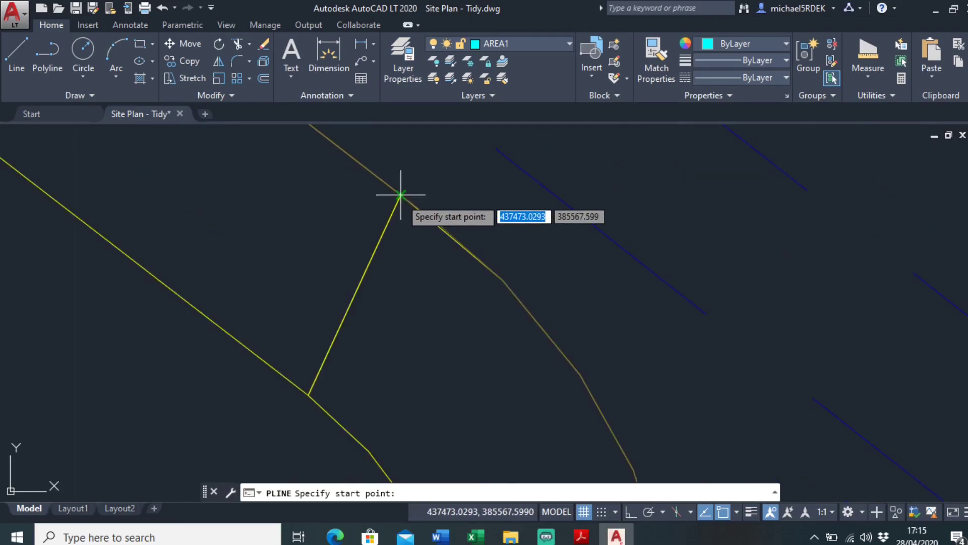
click(401, 195)
middle_drag(674, 455, 573, 326)
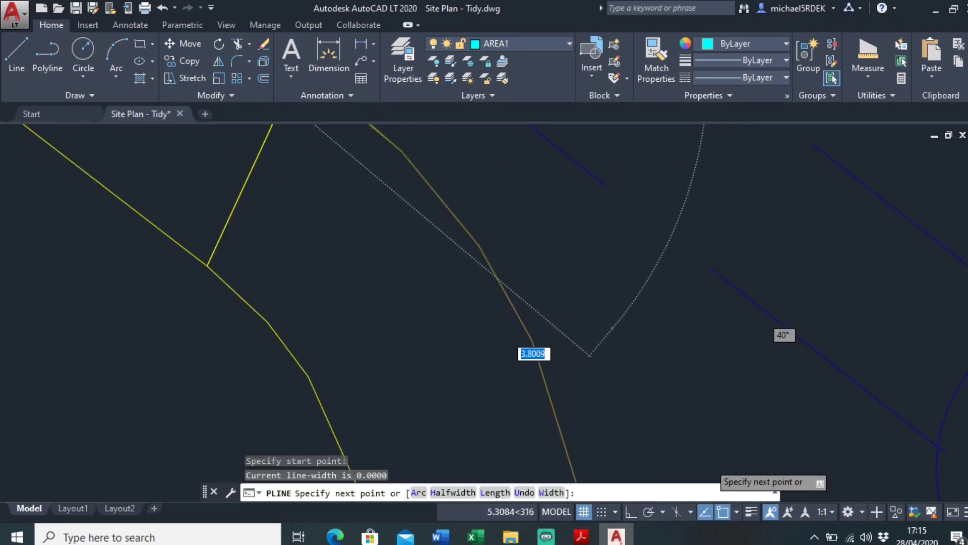
- Turn off the Extension object snap and turn on the Tangent object snap
click(737, 512)
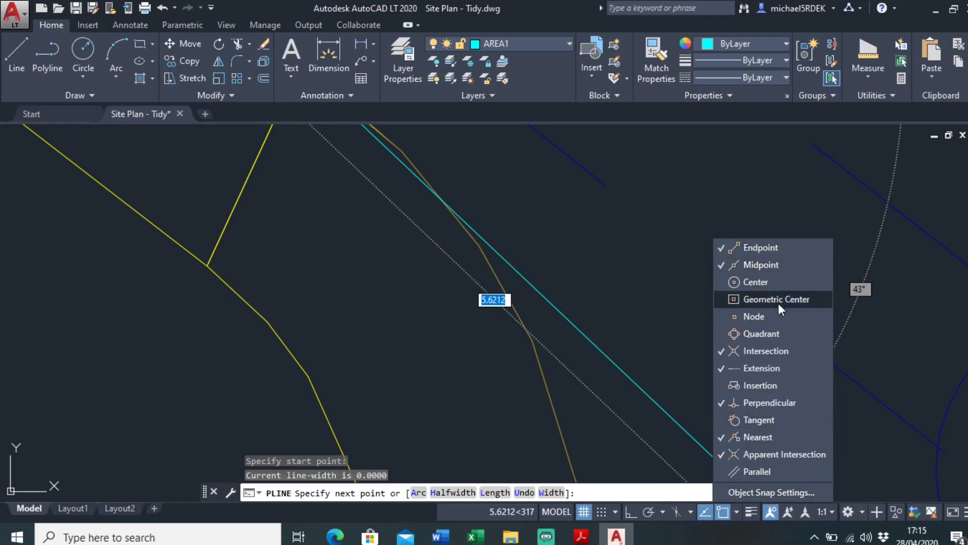
click(765, 366)
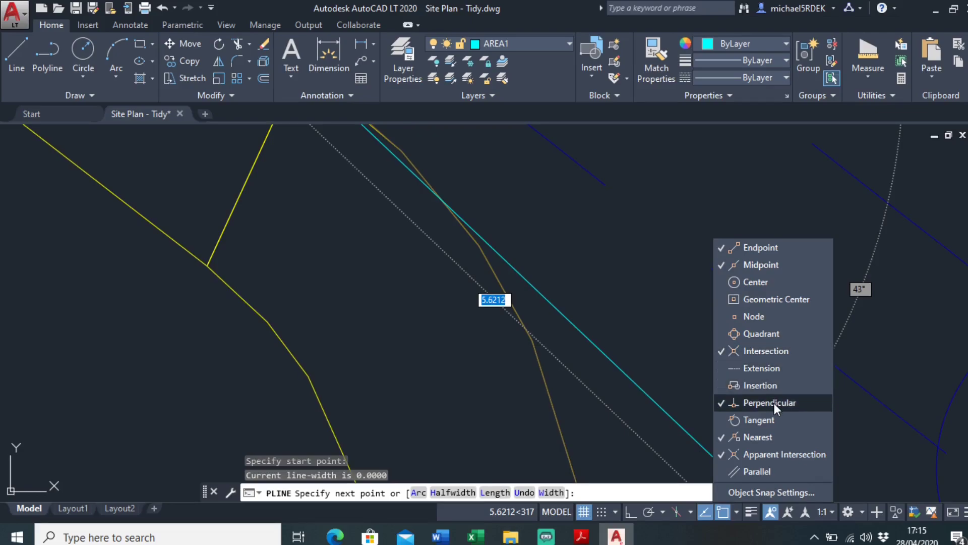
click(774, 420)
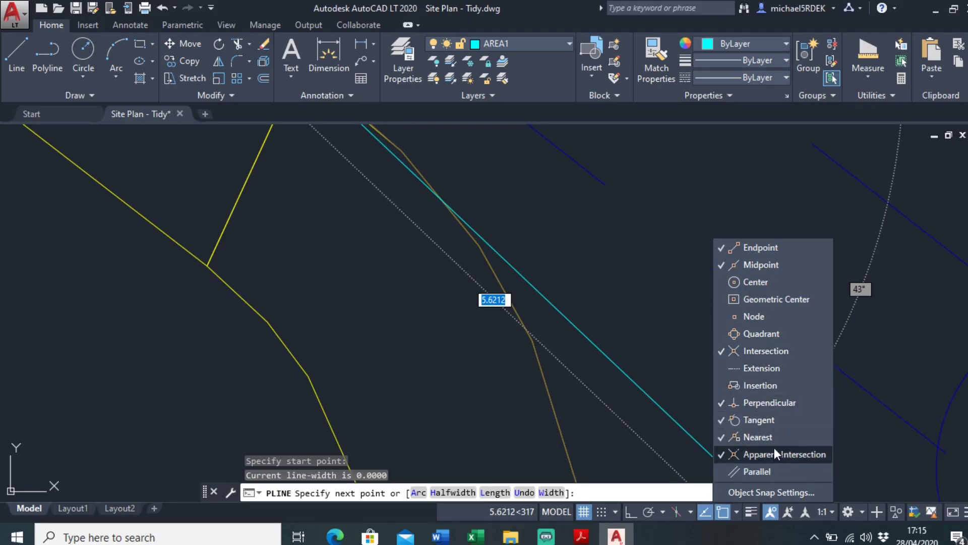
click(617, 293)
scroll(513, 361, down, 2)
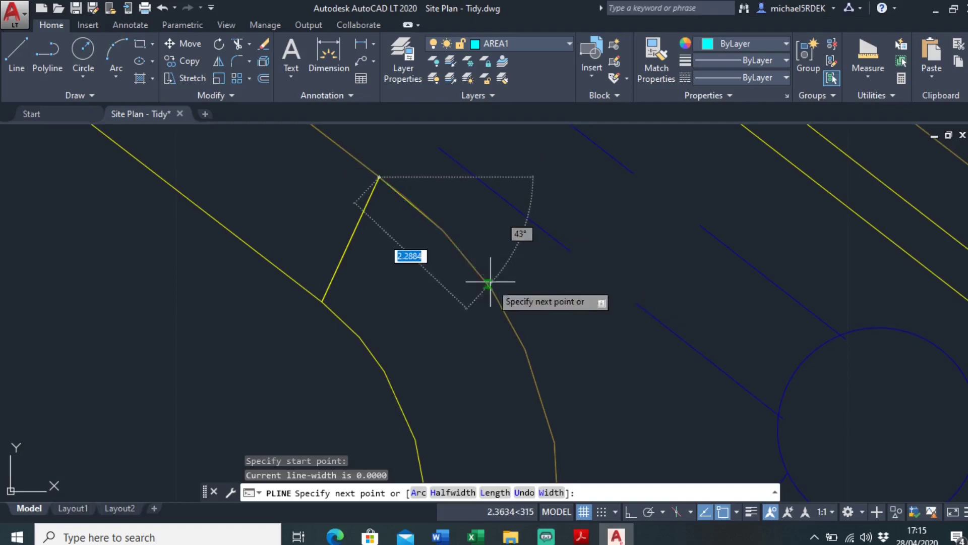
- Trace the polyline along the brown kerb around the west corner of the Road 3 and Road 5 junction, as far as the gully
click(404, 195)
click(443, 231)
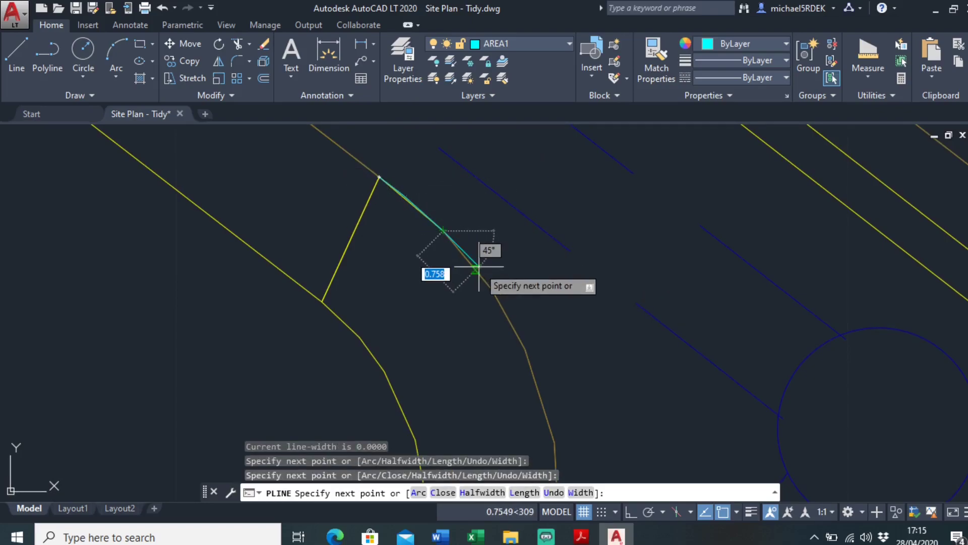
click(477, 274)
click(501, 309)
scroll(484, 247, down, 5)
scroll(481, 244, up, 5)
scroll(471, 216, down, 1)
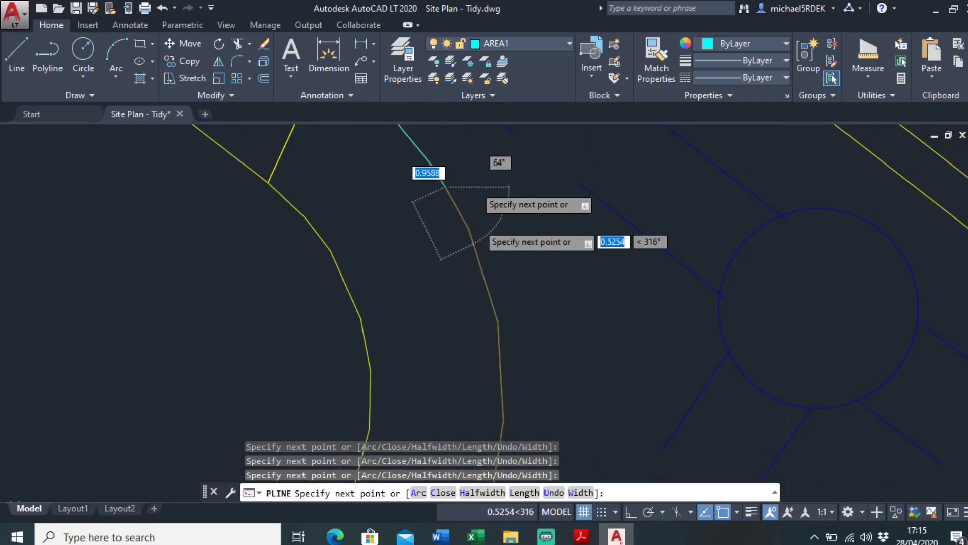
scroll(485, 245, down, 3)
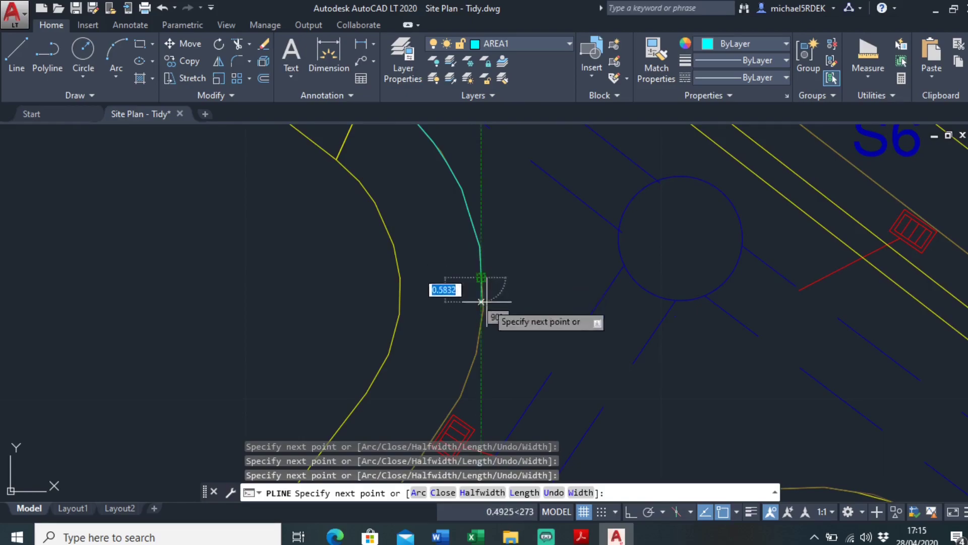
scroll(492, 308, down, 3)
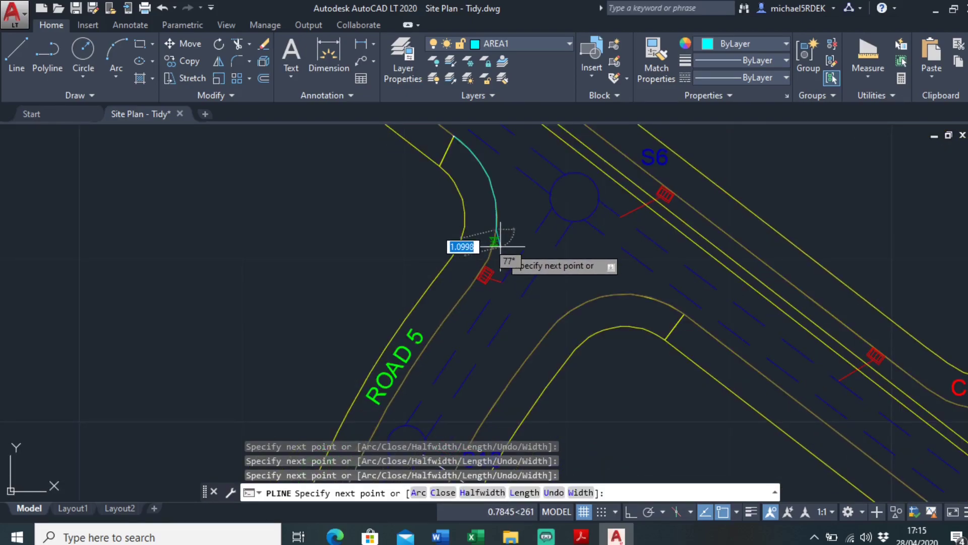
scroll(500, 247, up, 4)
click(482, 233)
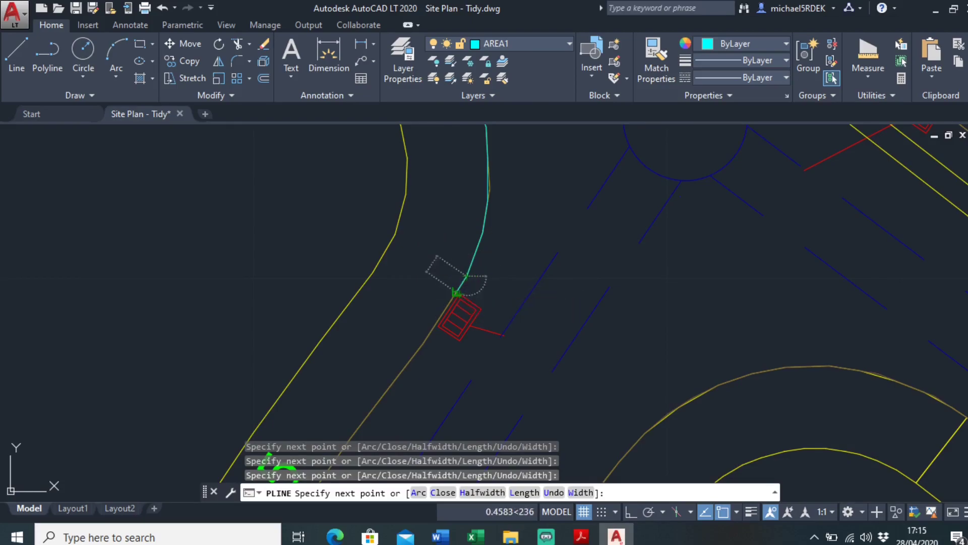
- Continue the polyline along Road 5's west kerb, past the road name to near manhole S16
scroll(472, 223, down, 2)
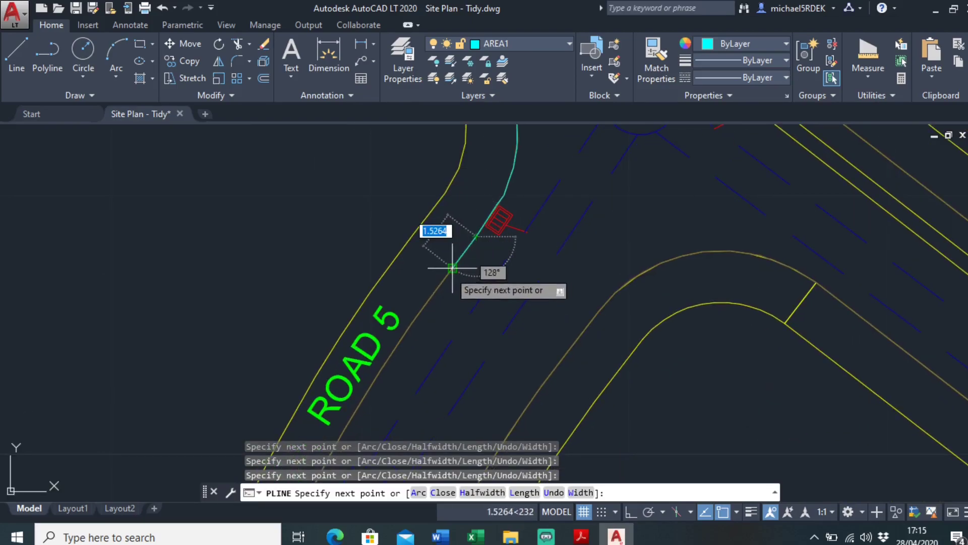
click(452, 269)
middle_drag(452, 269, 510, 150)
click(477, 193)
click(438, 253)
click(402, 311)
middle_drag(401, 317, 443, 171)
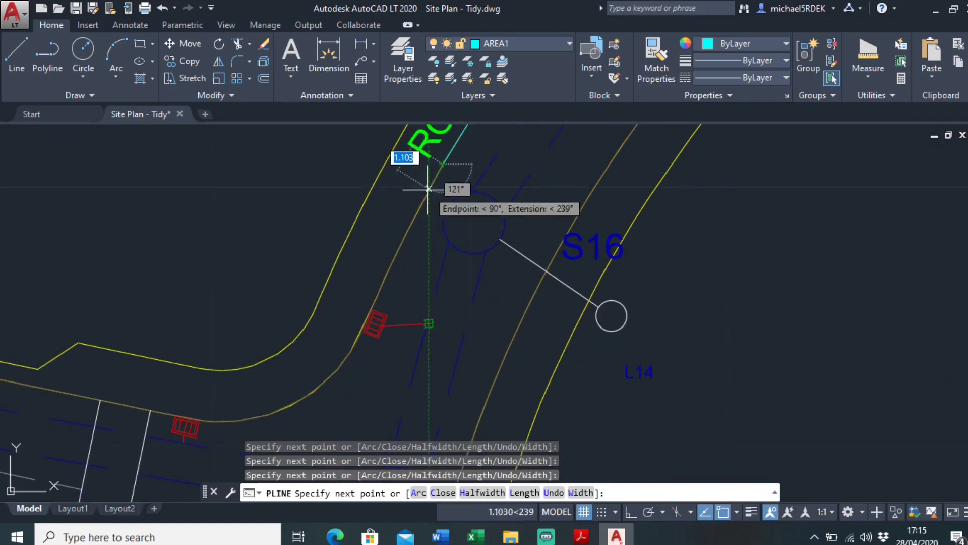
- Trace the polyline around the kerb bend from Road 5 into Road 6, up to the farther white line across Road 6
scroll(411, 217, up, 3)
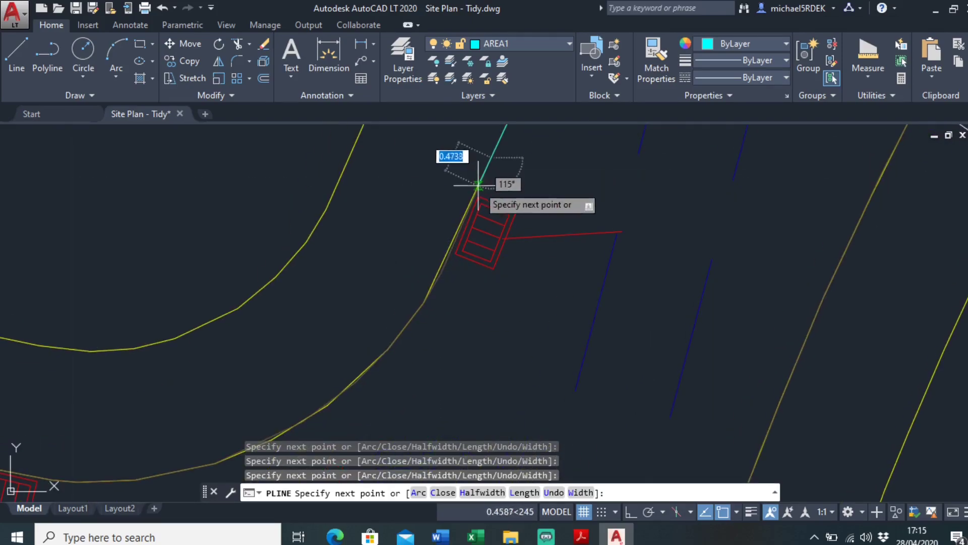
middle_drag(446, 255, 477, 239)
middle_drag(412, 326, 555, 217)
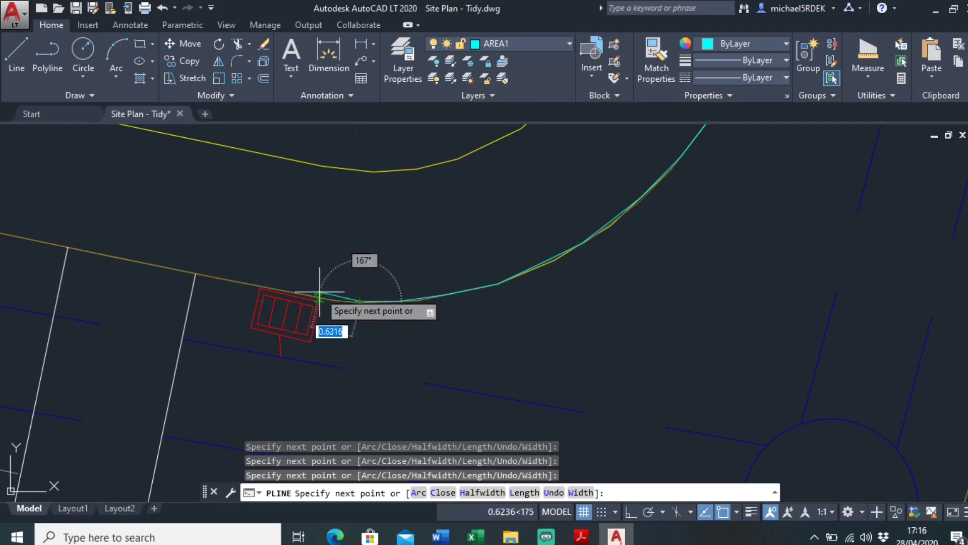
middle_drag(319, 292, 432, 245)
click(367, 240)
click(238, 213)
- Continue the polyline across Road 6 along the farther white line to the south kerb
scroll(313, 218, down, 5)
middle_drag(323, 215, 450, 232)
scroll(451, 233, up, 2)
scroll(462, 241, up, 3)
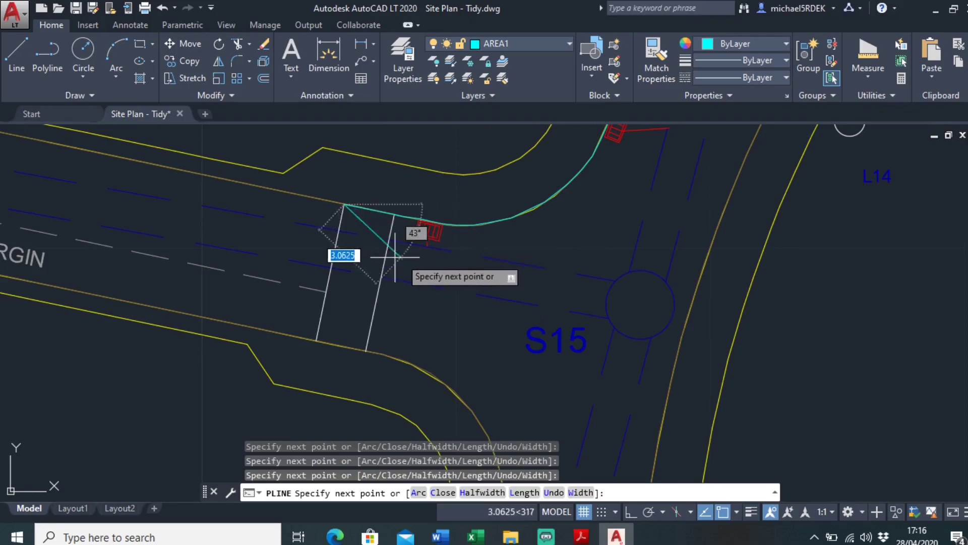
mouse_move(392, 256)
middle_down()
mouse_move(406, 237)
mouse_move(429, 287)
middle_up()
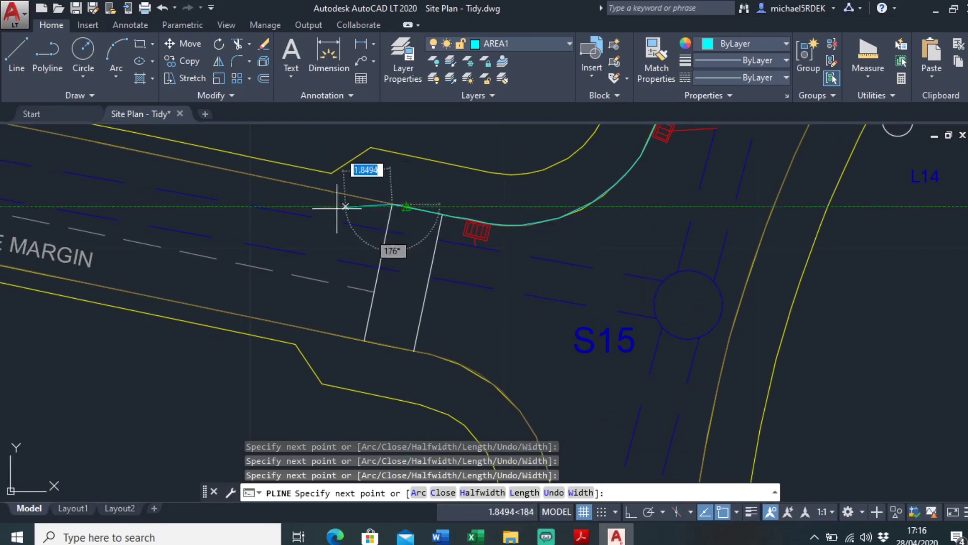
scroll(583, 285, down, 4)
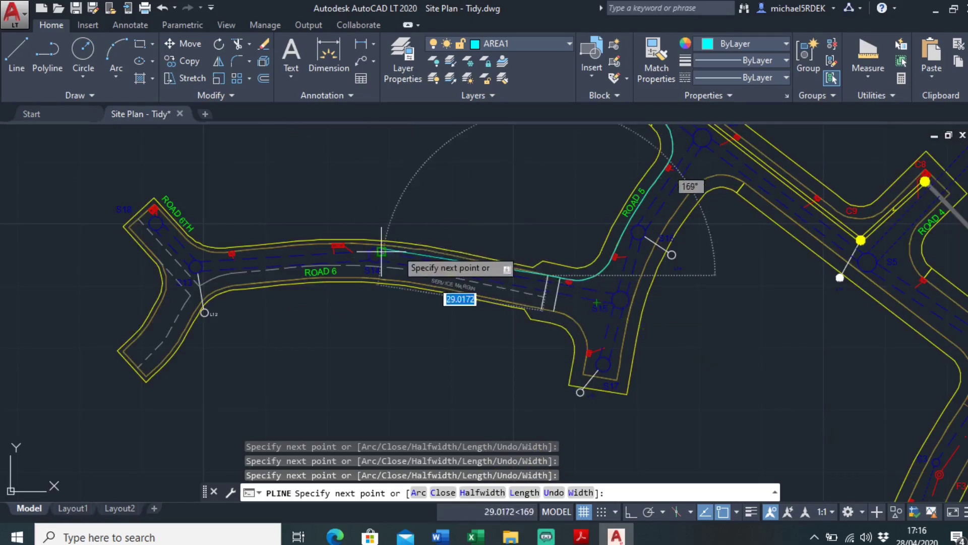
middle_drag(553, 311, 484, 278)
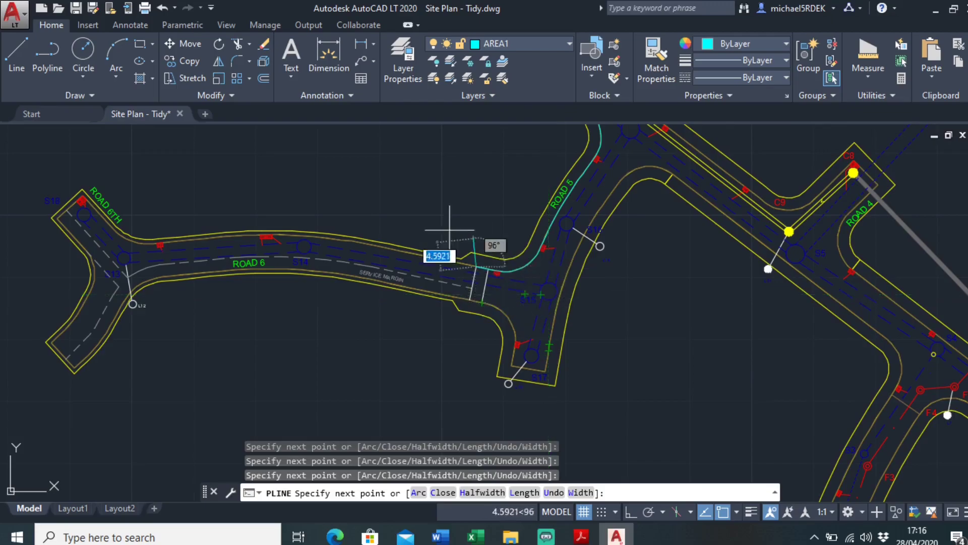
scroll(496, 318, up, 3)
scroll(478, 223, down, 2)
scroll(477, 275, up, 3)
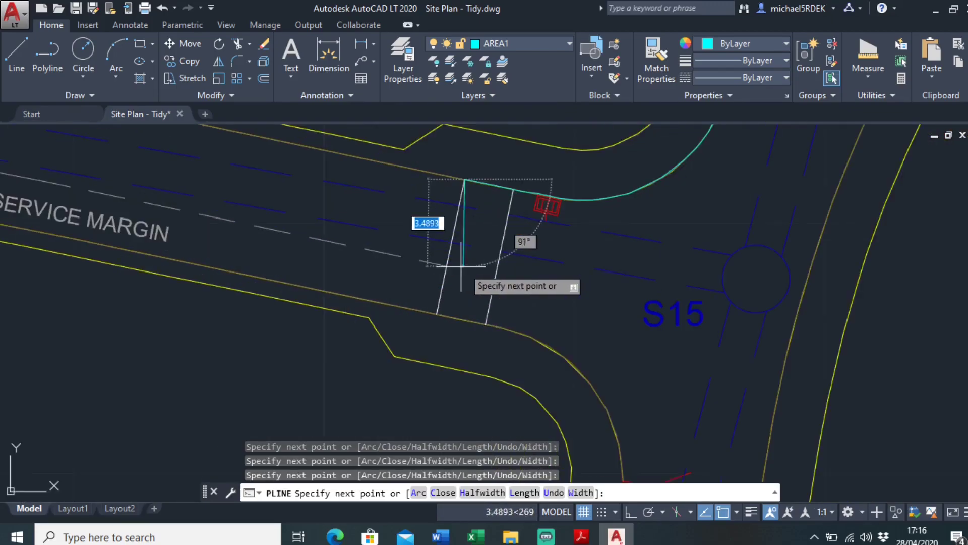
scroll(526, 334, up, 4)
click(489, 325)
- Trace the polyline along Road 6's south kerb and around its bend towards manhole S17
middle_drag(534, 340, 478, 264)
click(570, 316)
middle_drag(572, 318, 387, 186)
click(496, 324)
middle_drag(497, 326, 431, 165)
click(462, 261)
- Continue the polyline down the kerb to the end of the stub road at S17 and across to its opposite corner
click(475, 241)
scroll(476, 277, up, 4)
click(480, 234)
scroll(479, 237, down, 4)
middle_drag(476, 284, 486, 246)
click(451, 270)
click(434, 289)
click(428, 320)
click(772, 377)
- Continue the polyline from the stub road's end up along Road 5's east kerb
scroll(757, 196, down, 2)
middle_drag(774, 230, 289, 324)
scroll(290, 324, down, 2)
click(304, 220)
middle_drag(361, 209, 363, 278)
scroll(355, 374, down, 4)
click(371, 245)
scroll(369, 244, up, 5)
text(u)
key(Return)
click(343, 340)
text(u)
key(Return)
- Trace the polyline northward along Road 5's east kerb to the start of the bend into Road 3
click(382, 259)
click(401, 221)
middle_drag(421, 179, 341, 276)
click(348, 265)
click(386, 195)
middle_drag(426, 159, 321, 316)
click(327, 282)
click(373, 212)
middle_drag(384, 183, 302, 334)
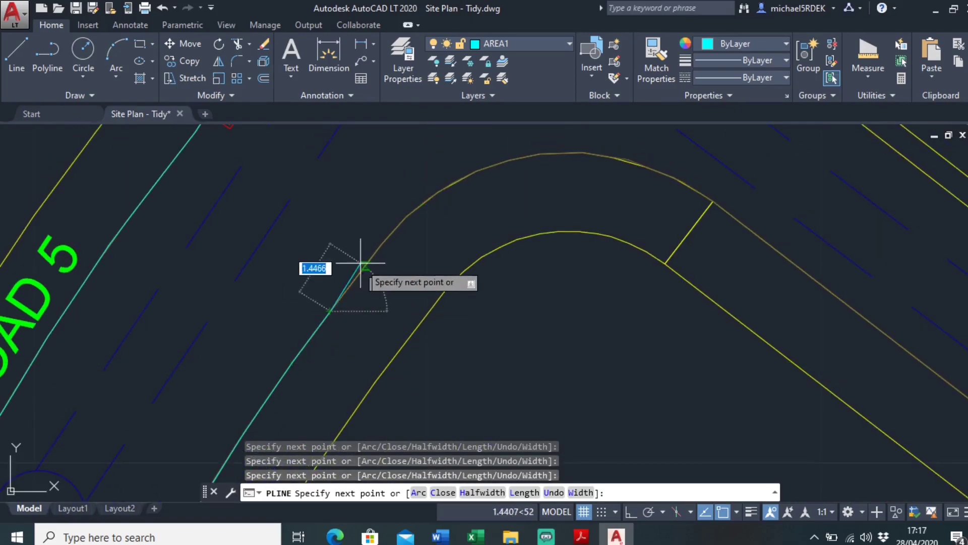
- Trace the polyline around the first part of the east kerb bend from Road 5 into Road 3
middle_drag(398, 227, 387, 277)
click(383, 280)
click(427, 245)
click(465, 224)
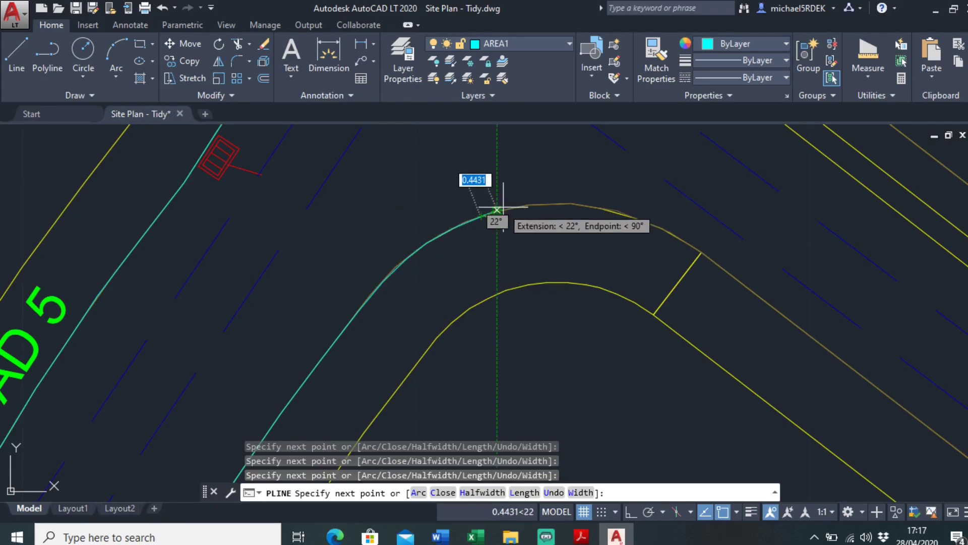
click(496, 209)
- Place two stray polyline points off the kerb bend and remove both with the polyline's Undo option
scroll(514, 216, down, 2)
scroll(509, 213, down, 3)
middle_drag(447, 292, 443, 313)
scroll(442, 313, up, 4)
scroll(443, 313, down, 3)
scroll(434, 333, up, 3)
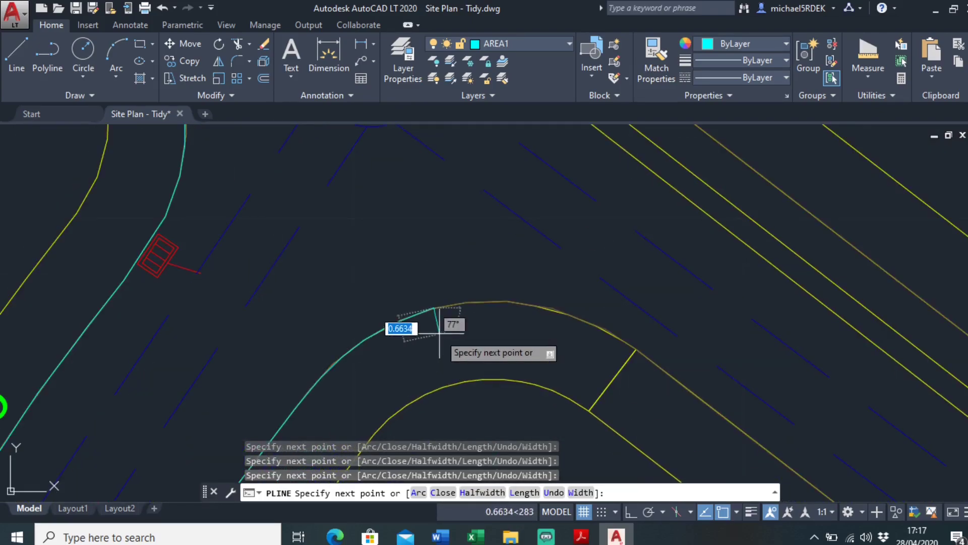
click(476, 328)
click(514, 251)
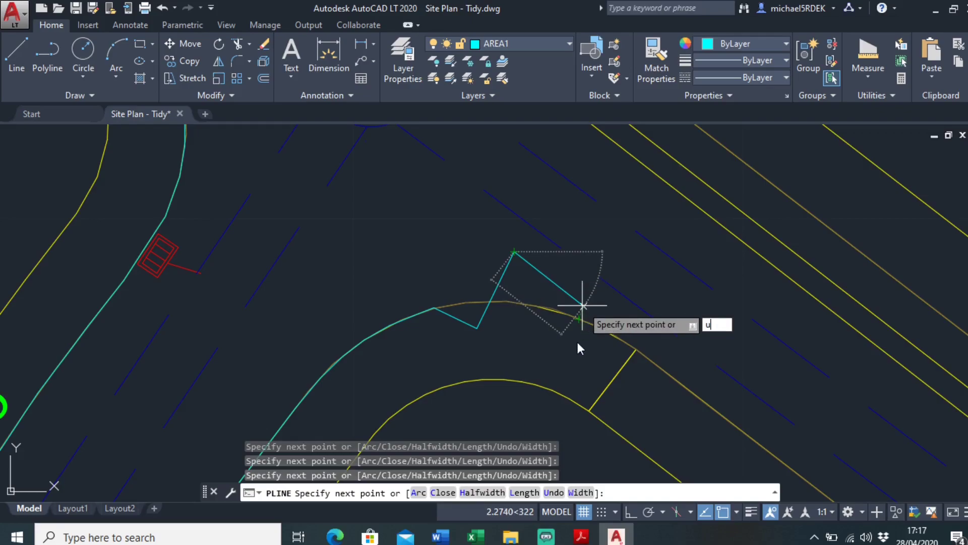
key(Return)
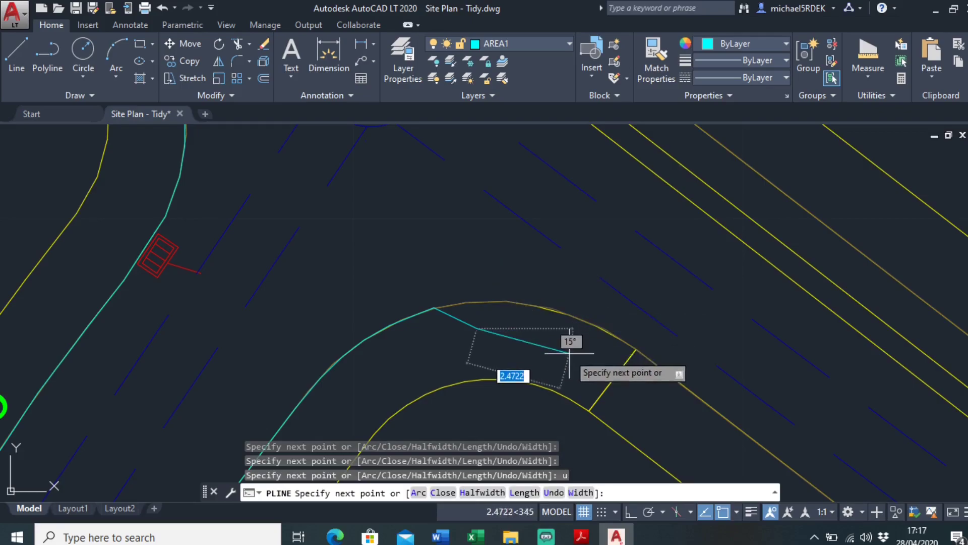
click(555, 493)
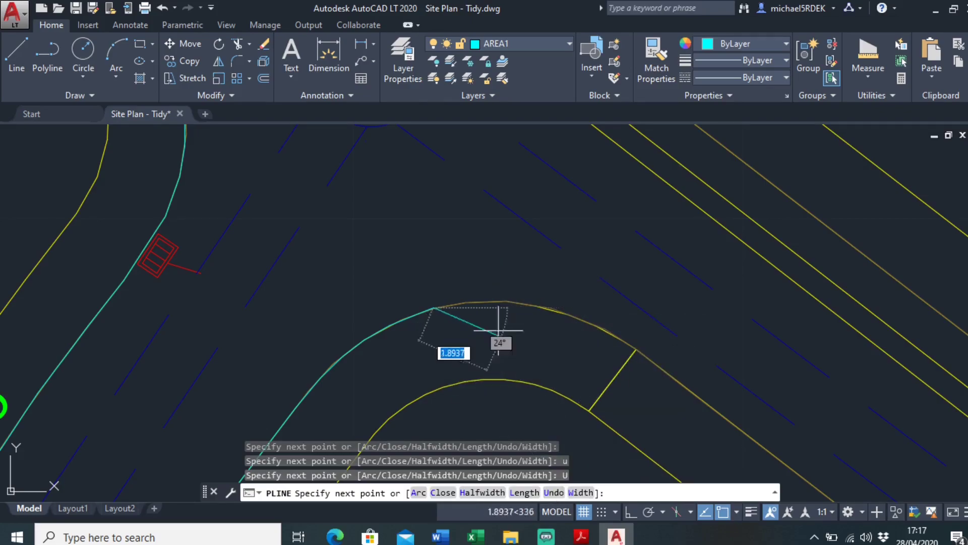
- Trace the polyline around the rest of the east kerb bend to its end on Road 3's kerb
scroll(446, 305, up, 2)
click(456, 305)
click(476, 298)
click(523, 295)
click(557, 297)
click(590, 302)
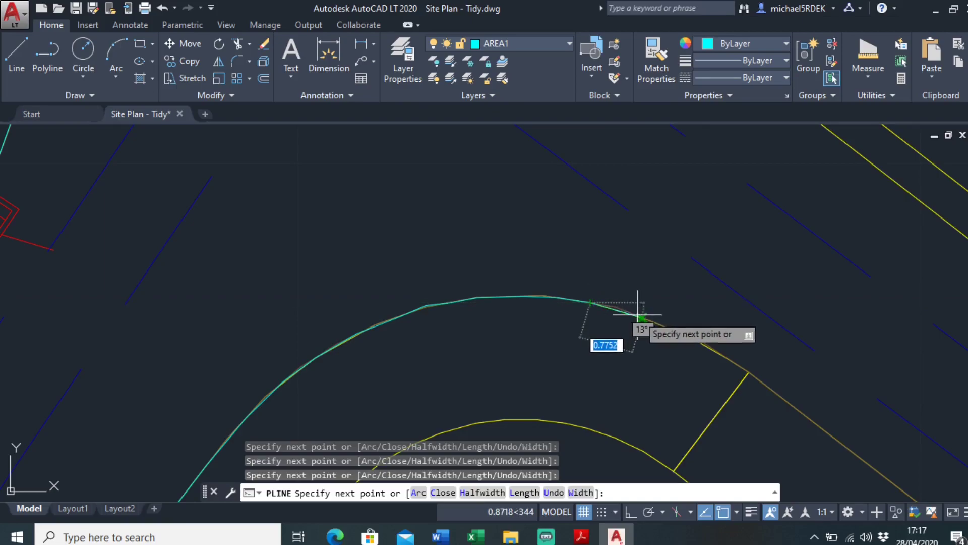
click(642, 318)
click(642, 368)
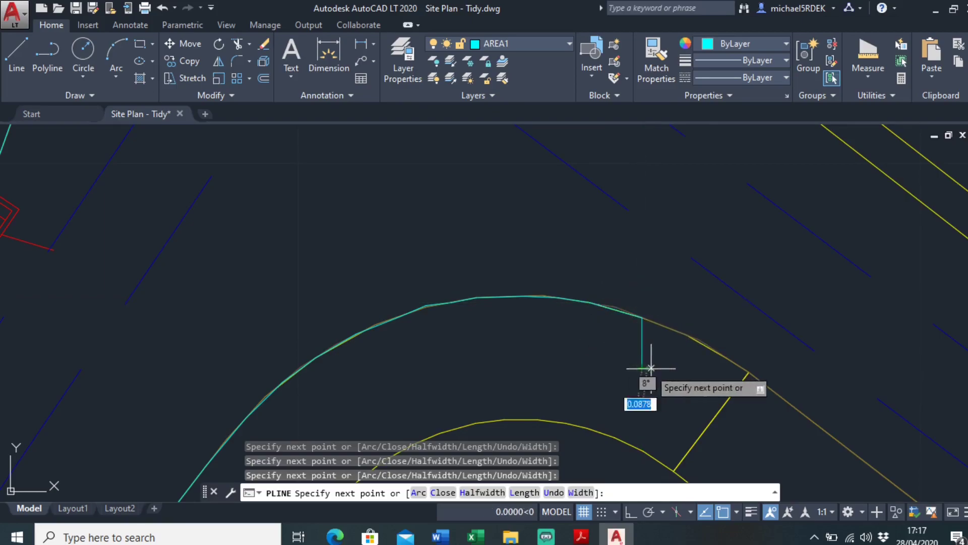
click(678, 341)
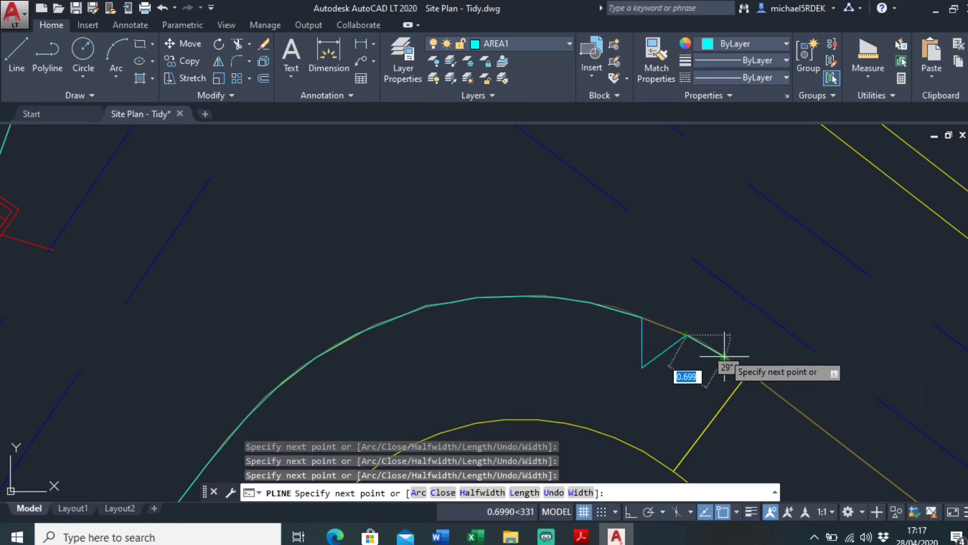
click(726, 357)
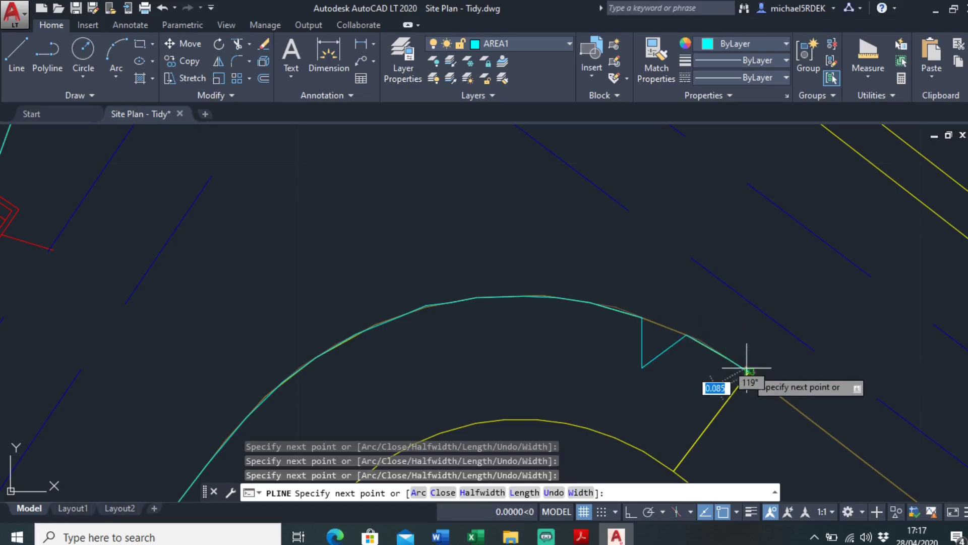
- Close the polyline across the Road 5 junction mouth back to its start point
scroll(746, 367, down, 2)
middle_drag(660, 295, 647, 329)
scroll(647, 328, down, 2)
scroll(648, 332, down, 2)
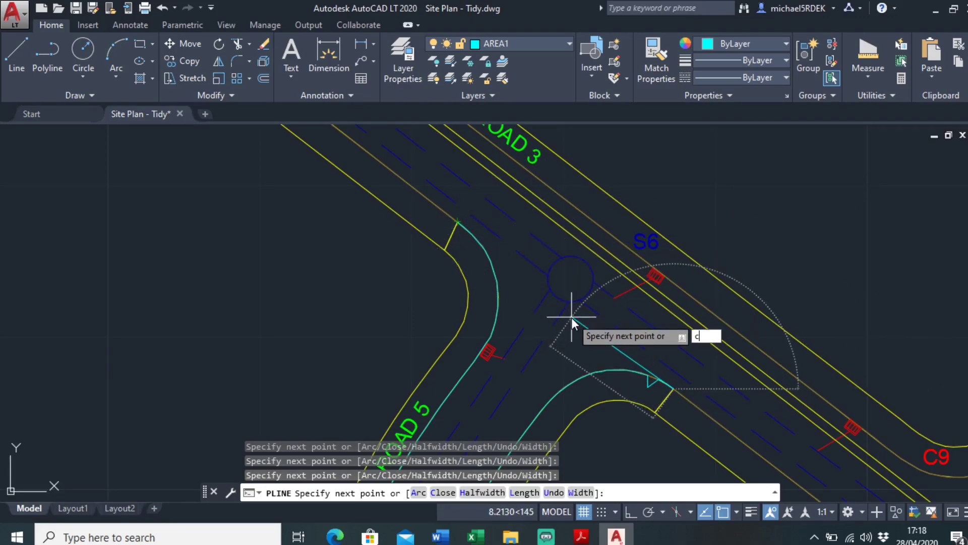
key(Return)
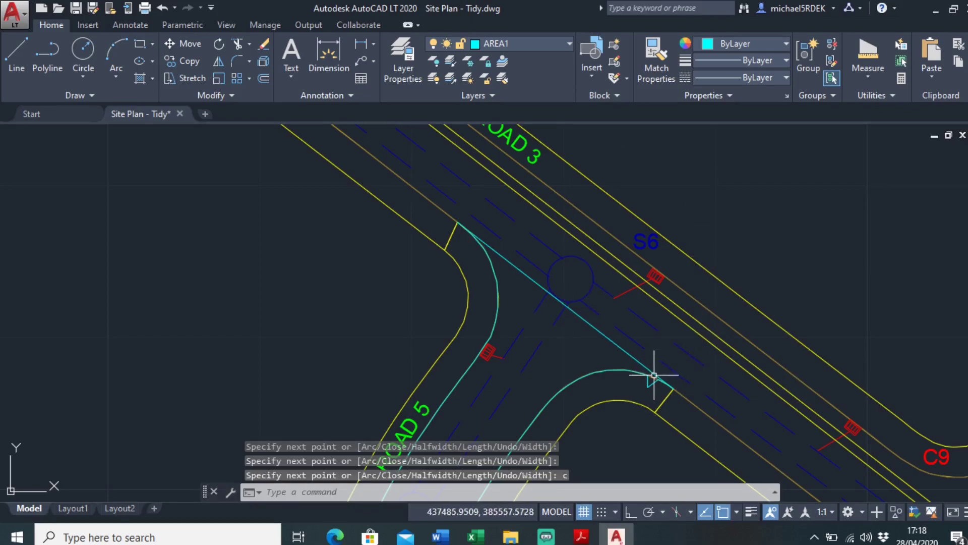
- Stretch the closed polyline's stray vertex inside the east bend back onto the kerb line
scroll(653, 379, up, 4)
click(534, 381)
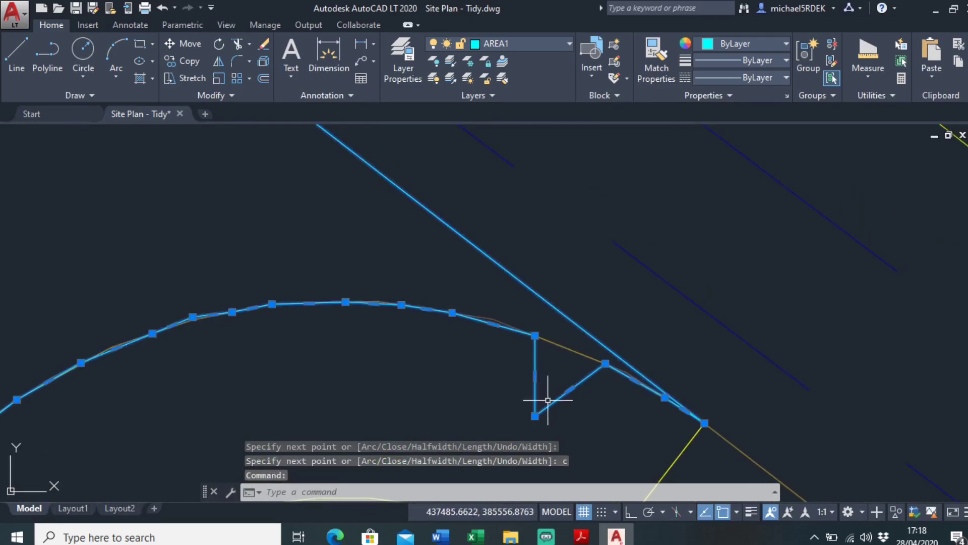
click(535, 415)
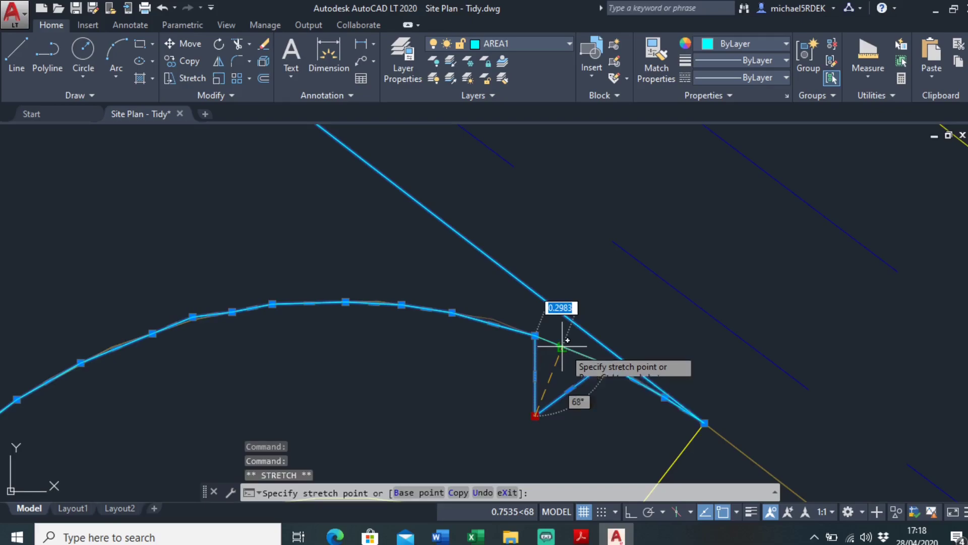
key(Escape)
key(Escape)
- Edit the traced Road 5 polyline with PEDIT and set its width to 0.1 for all segments
scroll(588, 302, down, 8)
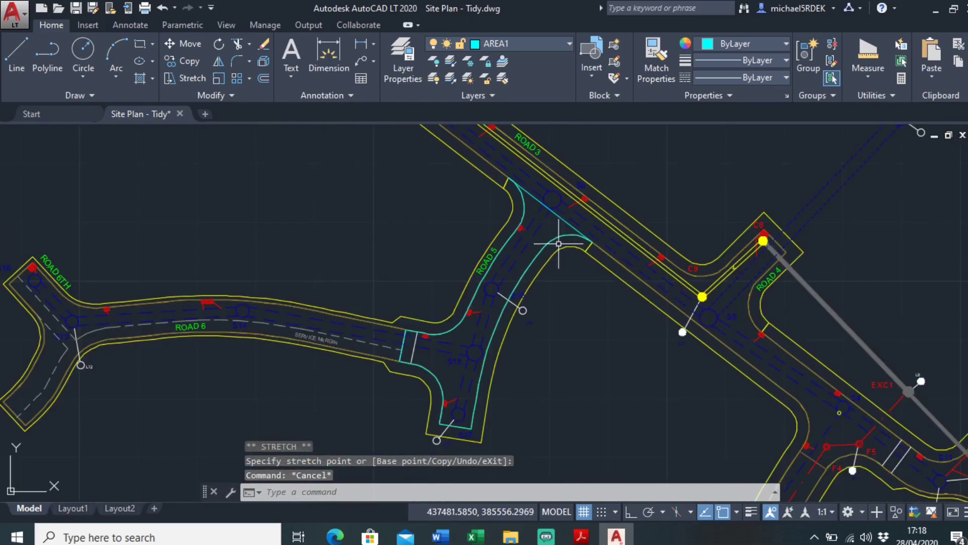
scroll(447, 302, up, 8)
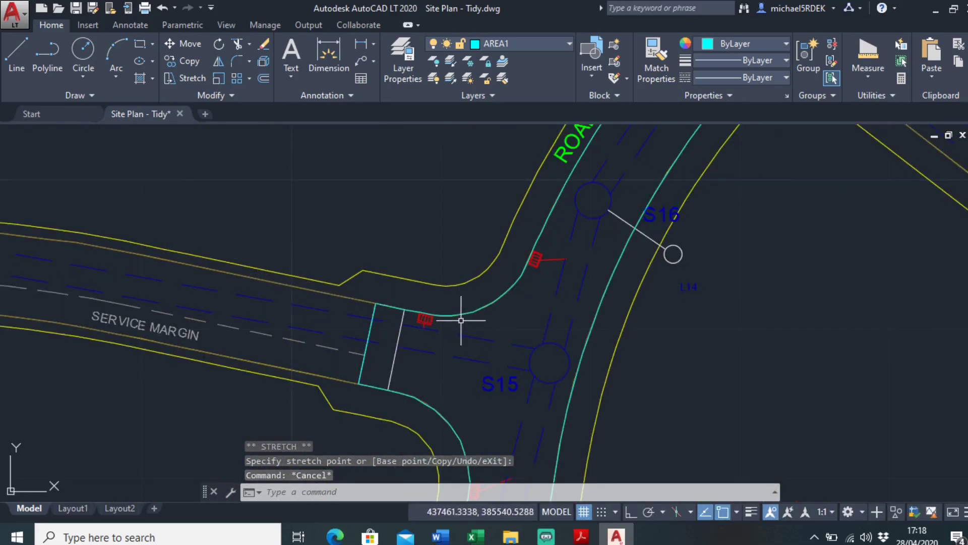
scroll(438, 311, down, 5)
scroll(499, 300, up, 3)
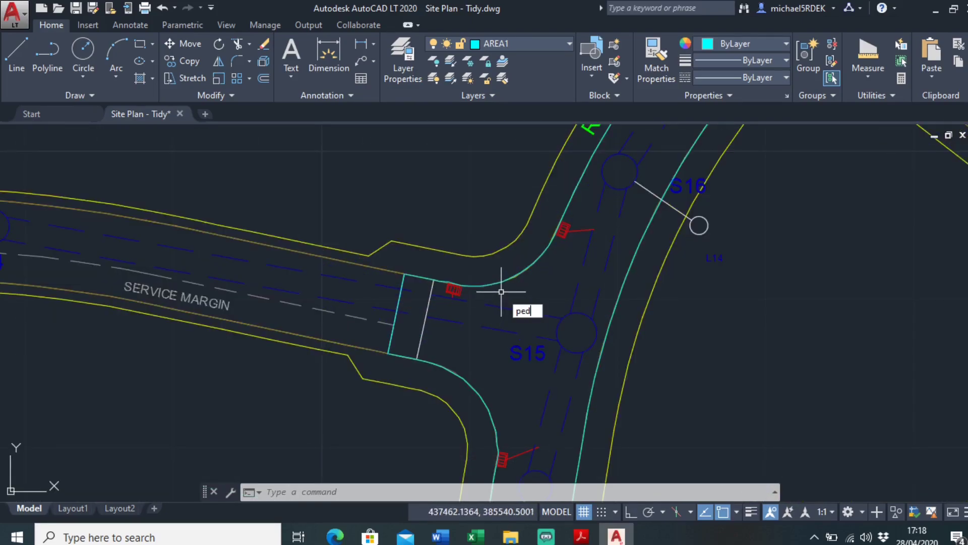
key(Return)
scroll(496, 287, up, 5)
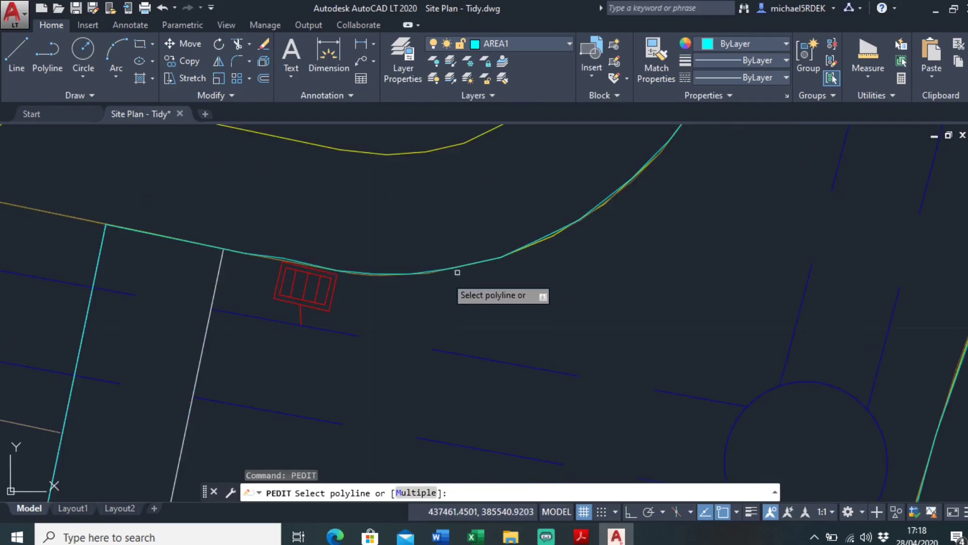
click(361, 270)
scroll(506, 300, down, 3)
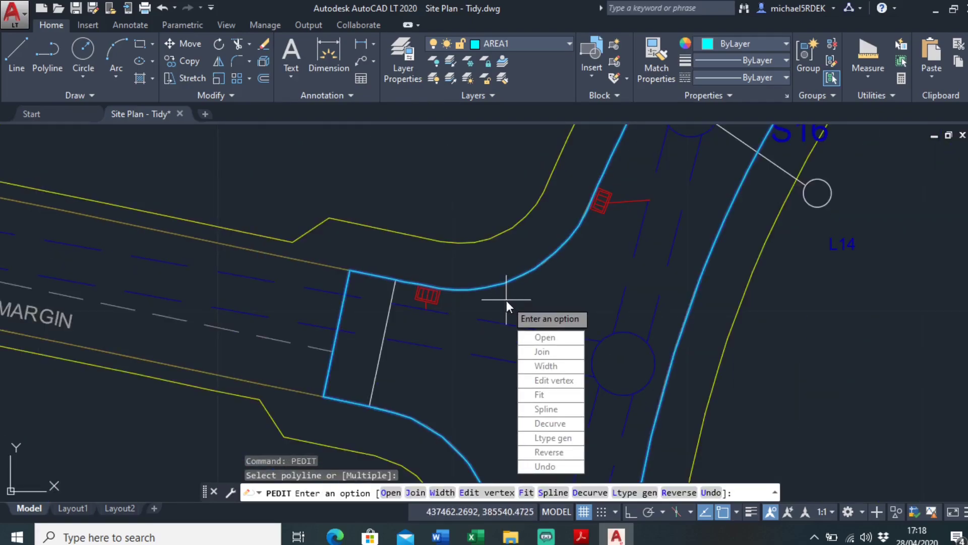
text(w)
key(Return)
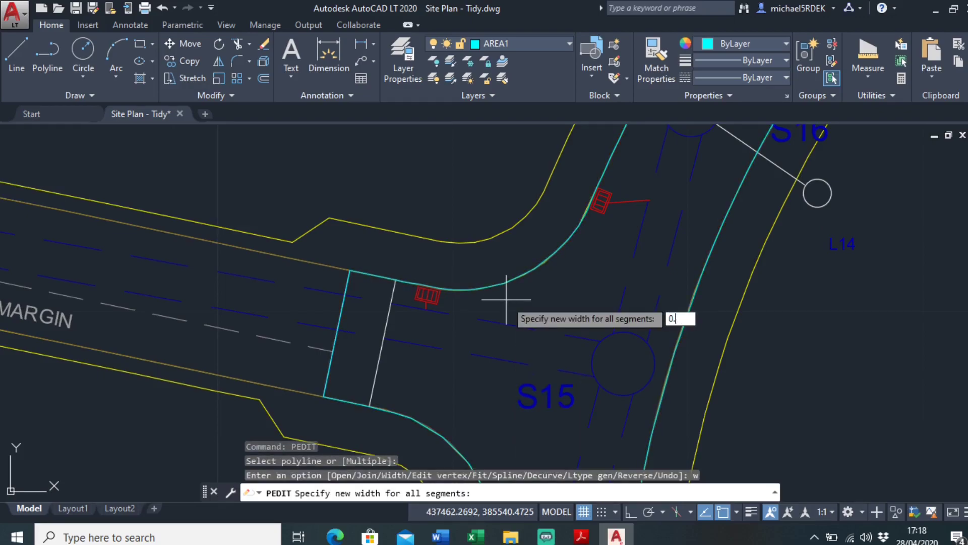
text(0.1)
key(Return)
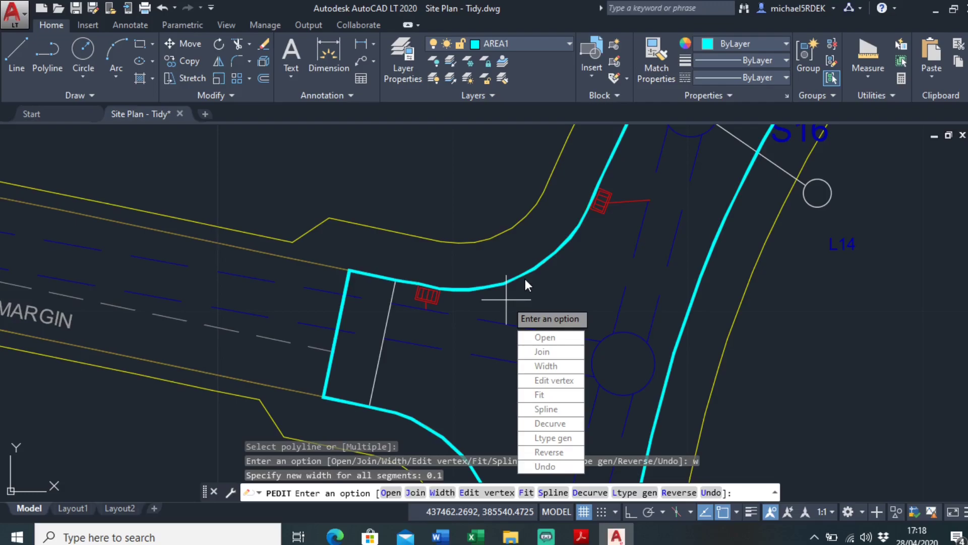
key(Return)
- Measure the area of the closed Road 5 polyline with the AREA command's Object option
scroll(510, 283, down, 5)
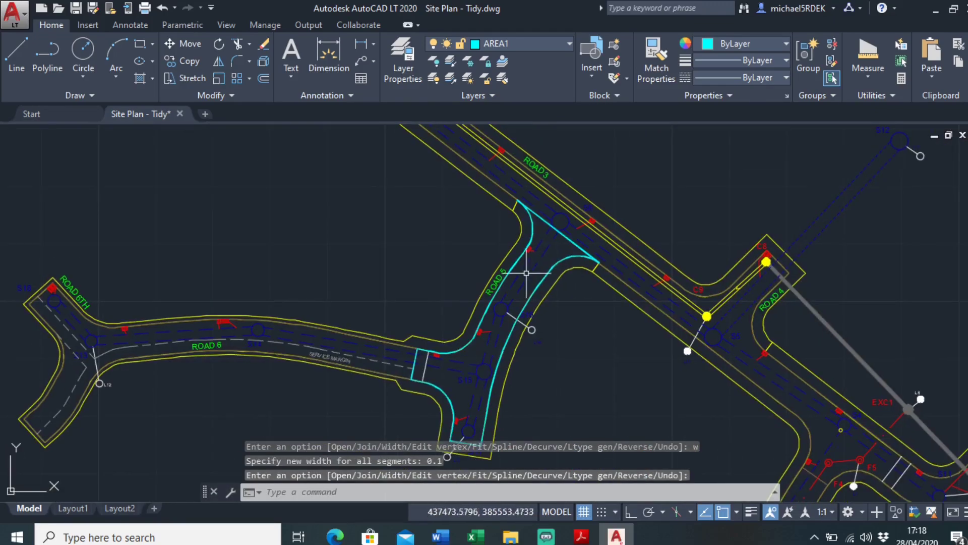
scroll(462, 339, up, 3)
scroll(449, 345, down, 5)
scroll(504, 336, up, 5)
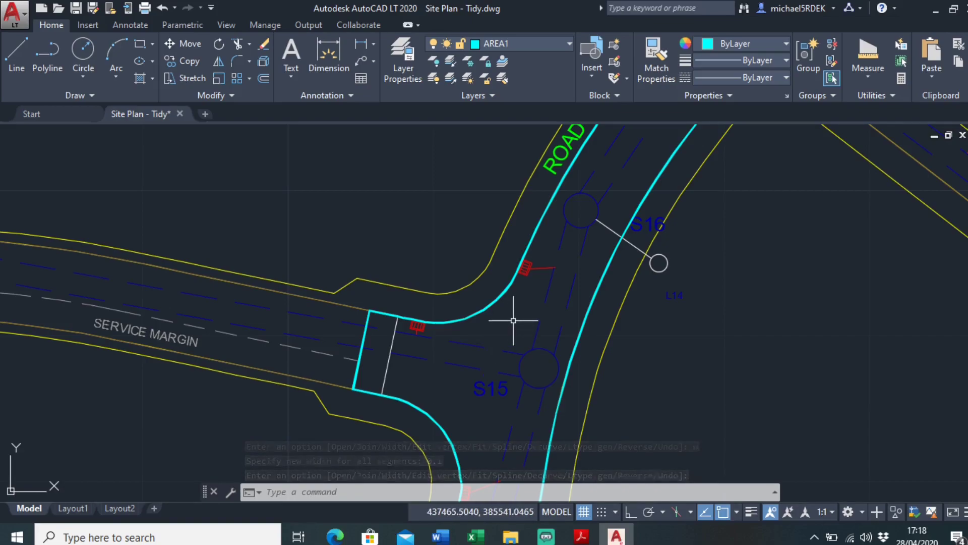
text(area)
key(Return)
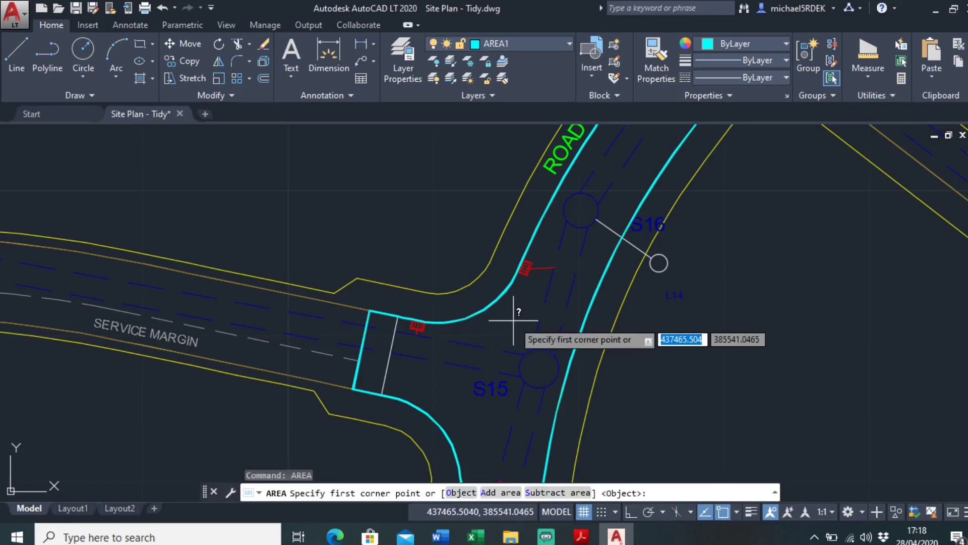
text(o)
key(Return)
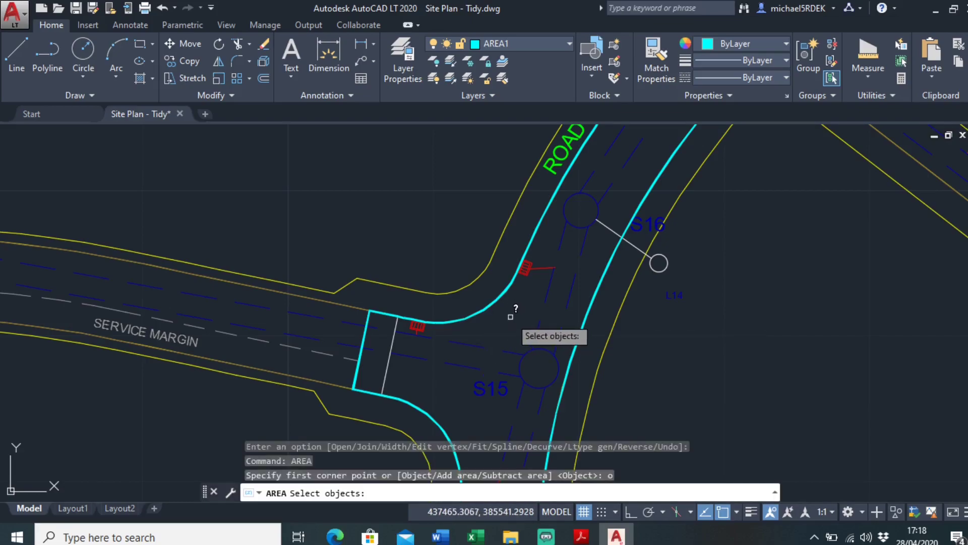
click(495, 302)
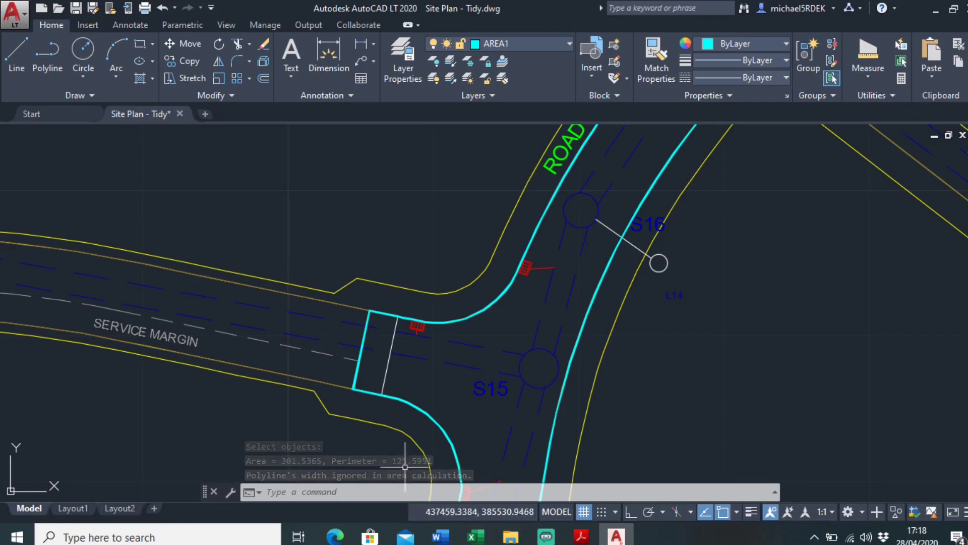
- Check the distance across the traced area's Road 6 end from its north corner, leaving the measurement uncommitted
scroll(412, 433, down, 3)
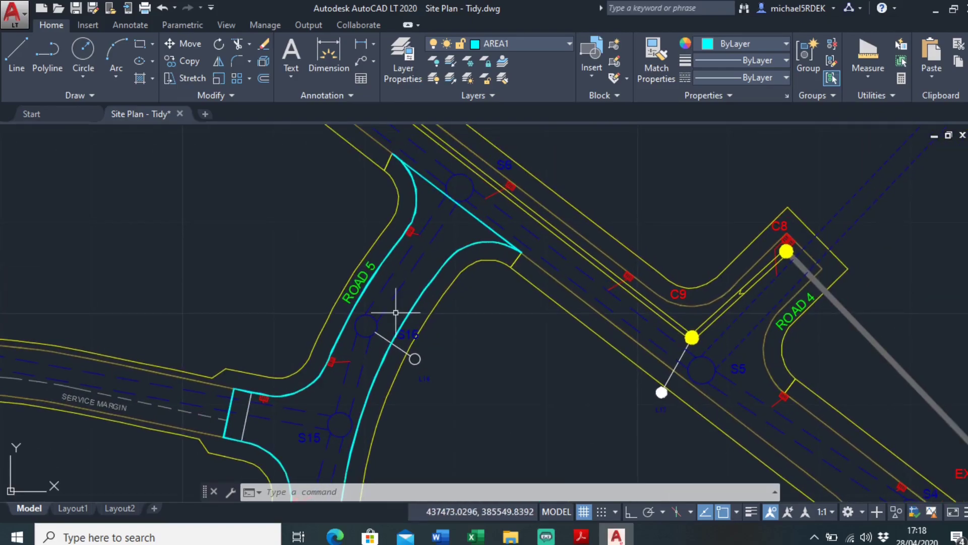
mouse_move(302, 395)
middle_down()
mouse_move(361, 316)
mouse_move(267, 379)
mouse_move(231, 378)
mouse_move(259, 345)
middle_up()
mouse_move(334, 387)
middle_down()
mouse_move(311, 301)
mouse_move(399, 343)
middle_up()
scroll(325, 319, up, 4)
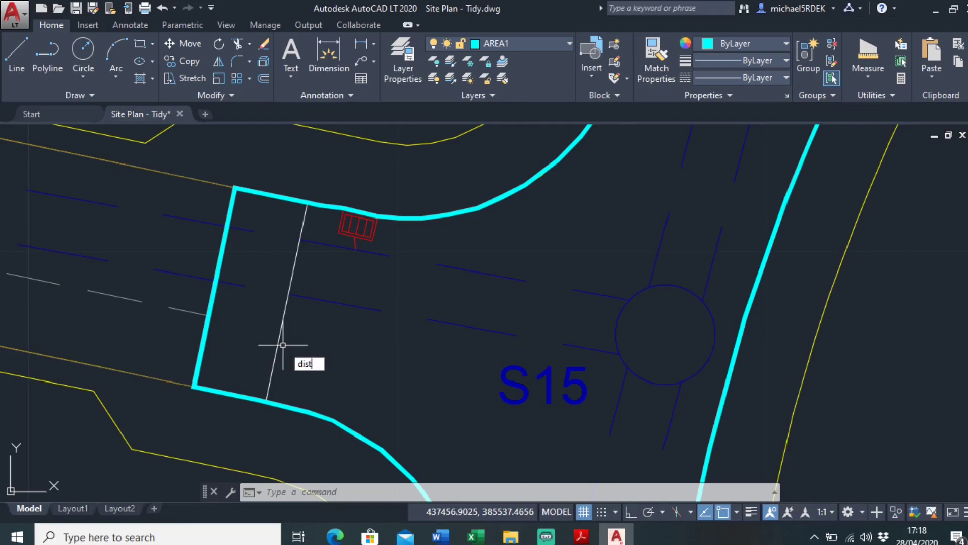
key(Return)
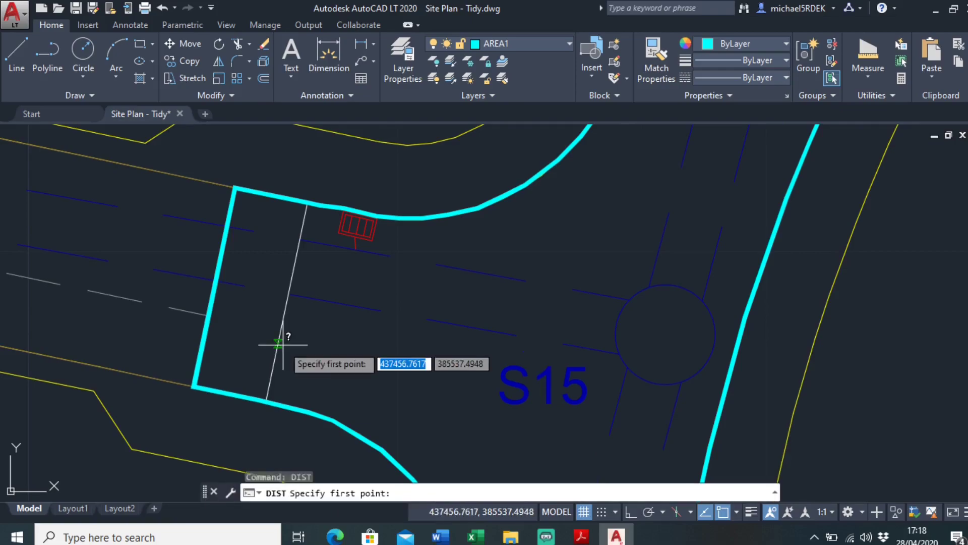
click(235, 188)
key(Escape)
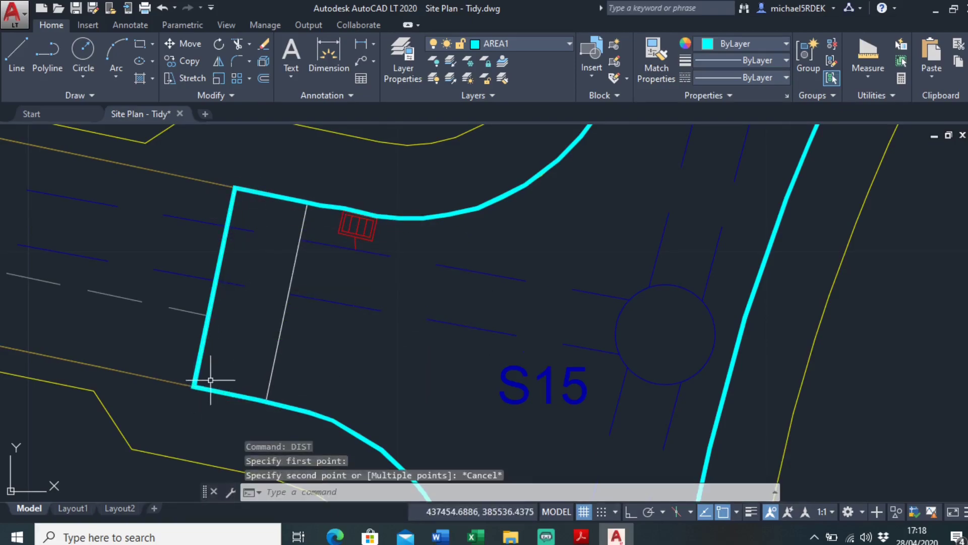
- Check the length of the closing line across the Road 5 mouth at Road 3 with the DIST command
scroll(270, 367, down, 5)
scroll(524, 210, up, 2)
right_click(523, 216)
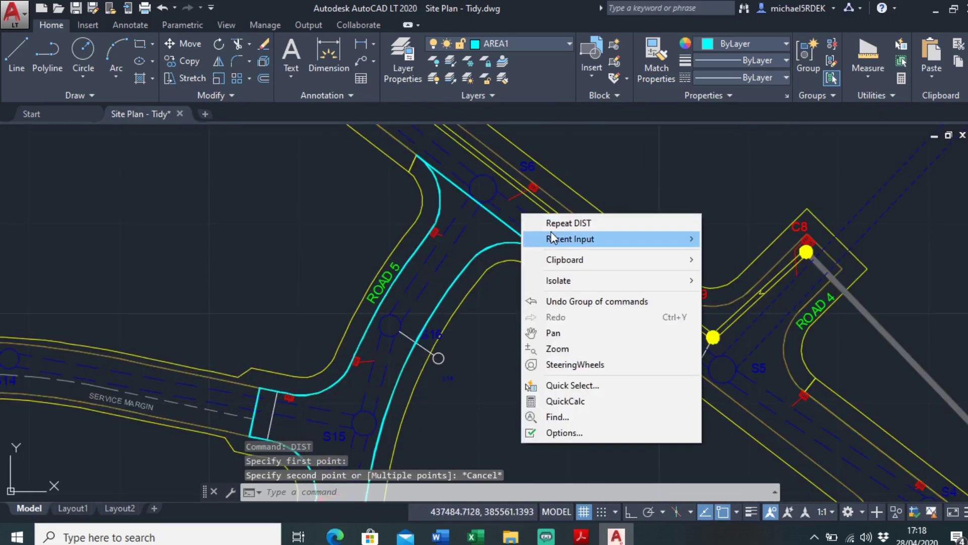
click(552, 223)
scroll(527, 302, up, 5)
click(533, 298)
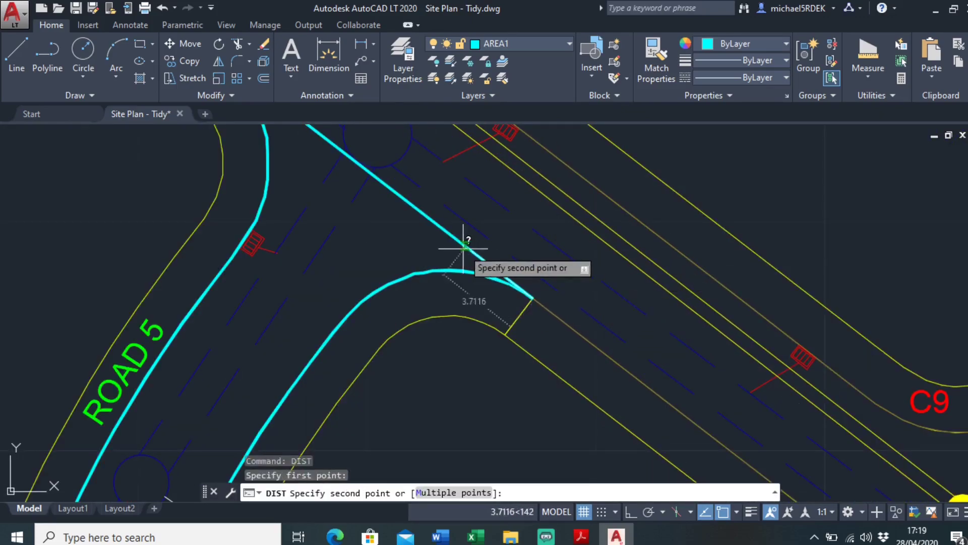
middle_drag(373, 173, 516, 323)
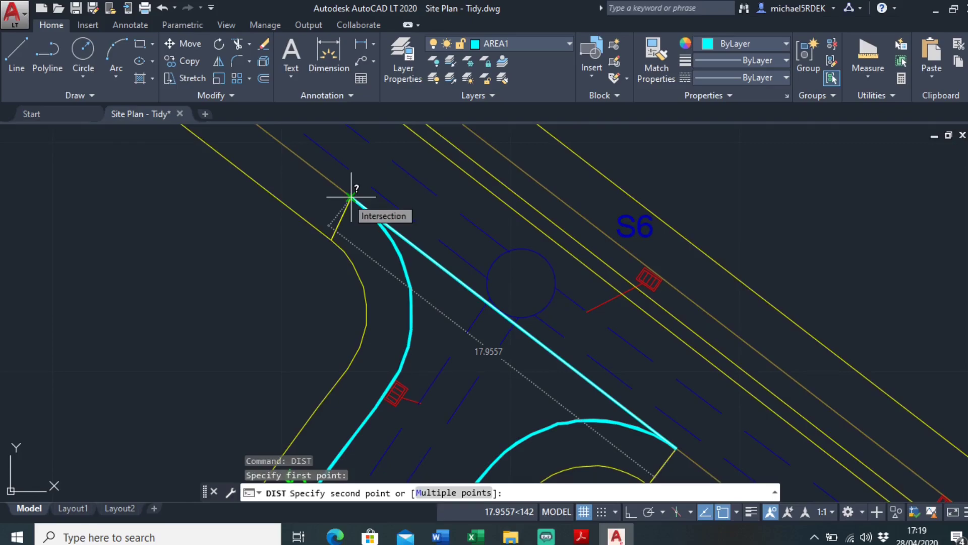
key(Escape)
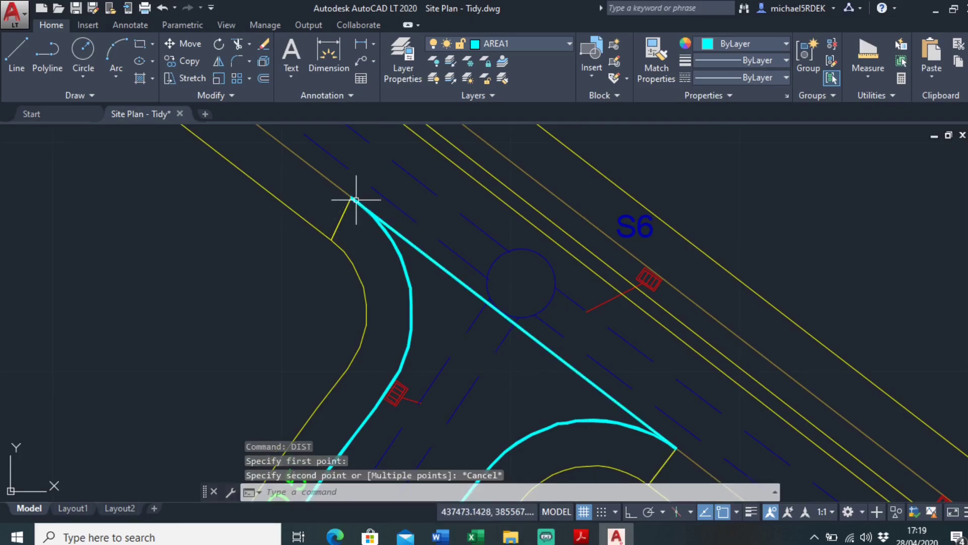
- Examine the traced Road 5 outline and the adjoining Road 6 carriageway with its service margin
scroll(396, 241, down, 4)
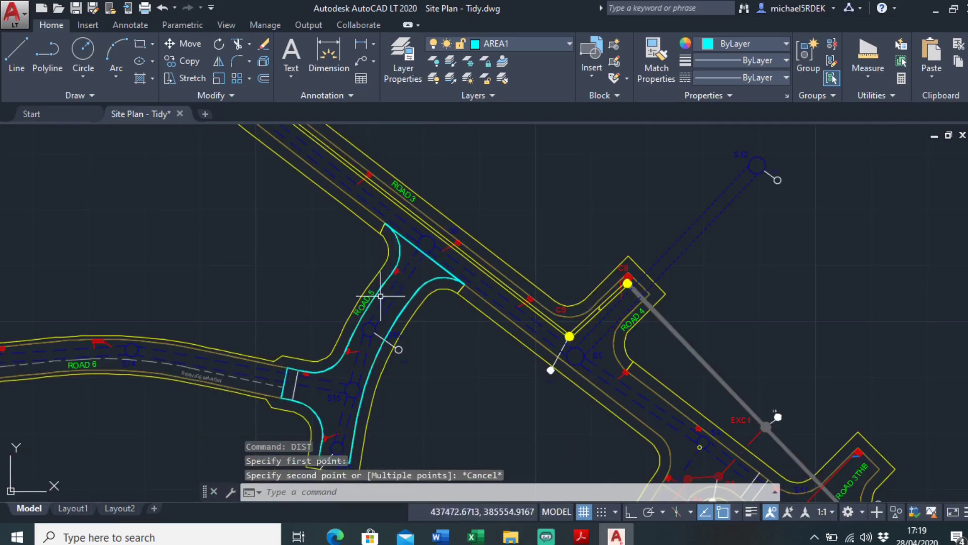
scroll(292, 373, up, 3)
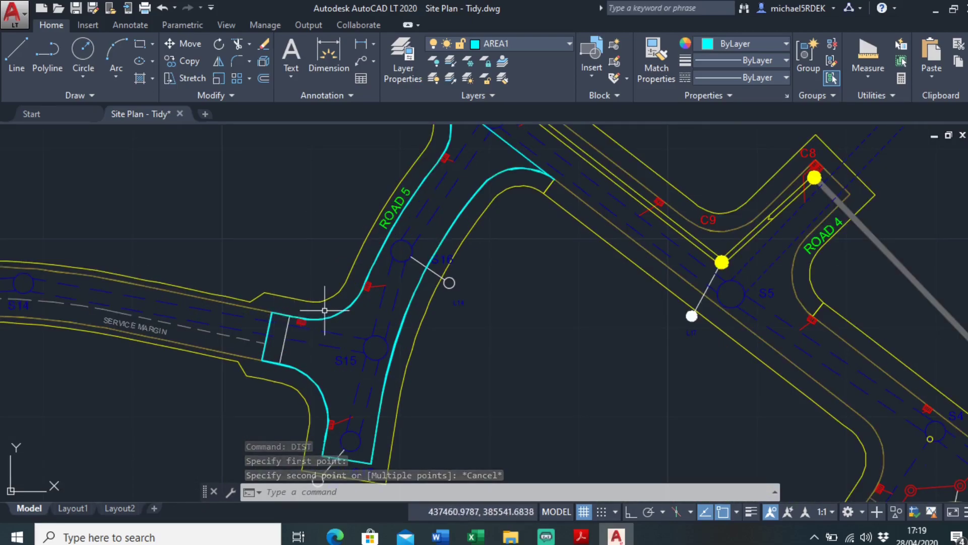
middle_drag(437, 171, 402, 229)
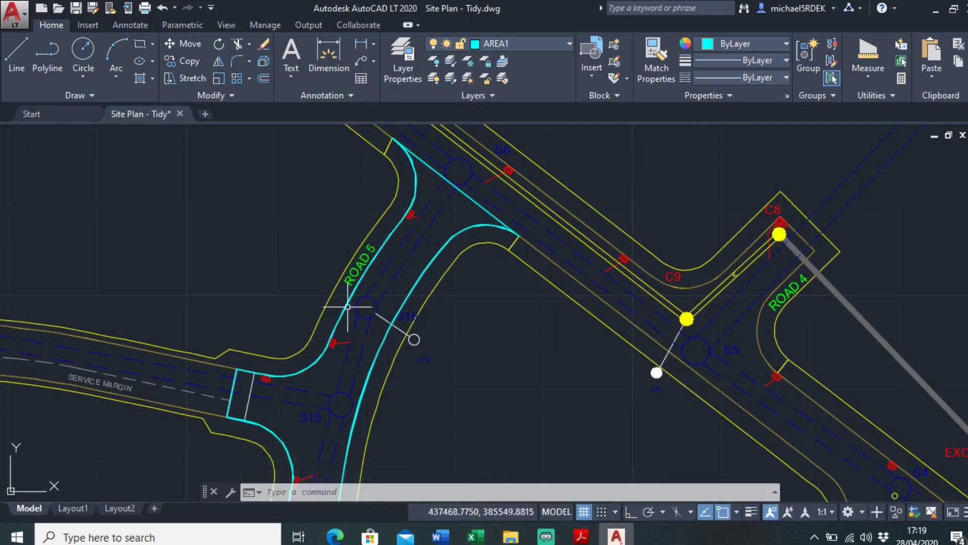
middle_drag(276, 360, 251, 271)
mouse_move(436, 203)
middle_down()
mouse_move(454, 286)
mouse_move(483, 278)
middle_up()
scroll(485, 278, down, 5)
middle_drag(389, 308, 411, 293)
scroll(367, 296, up, 5)
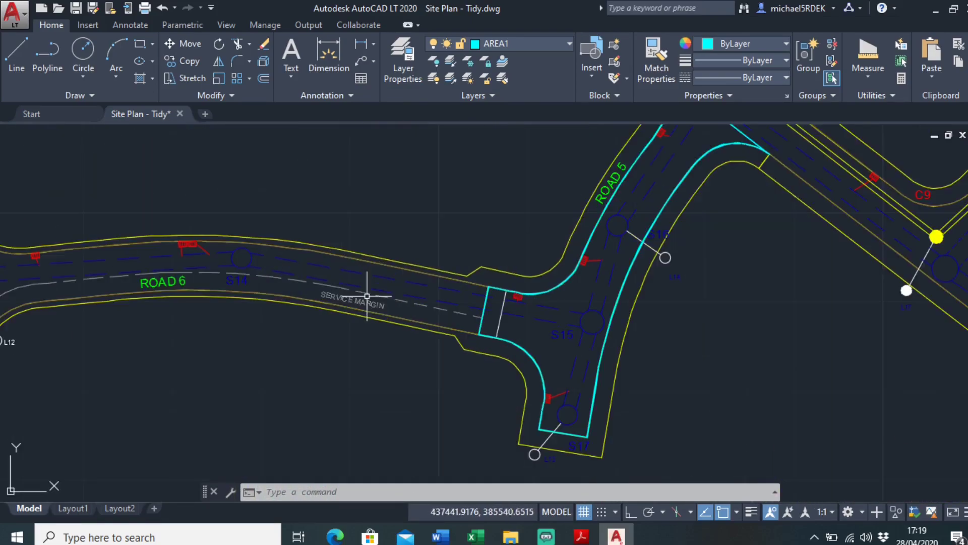
- Create a new layer named AREA2 and set its colour to magenta
click(398, 56)
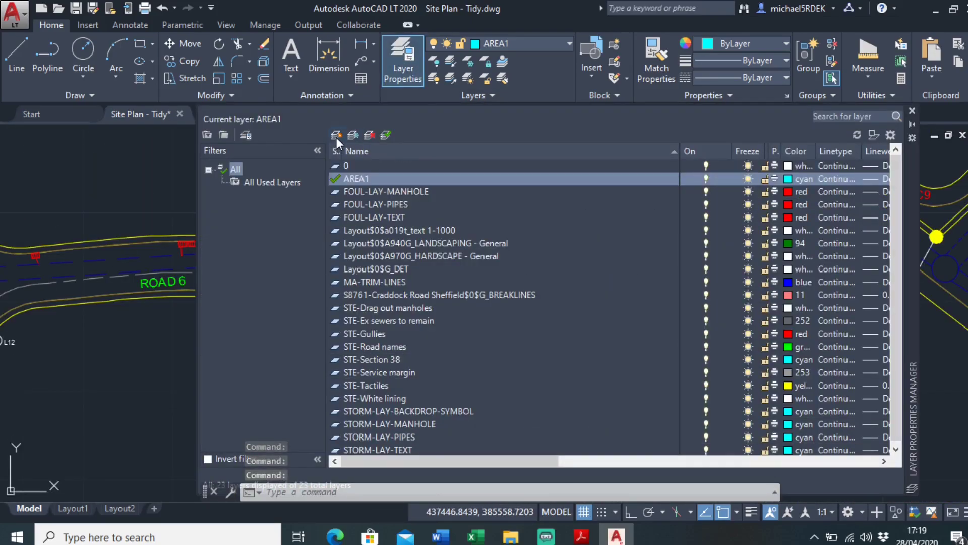
click(336, 137)
text(AREA2)
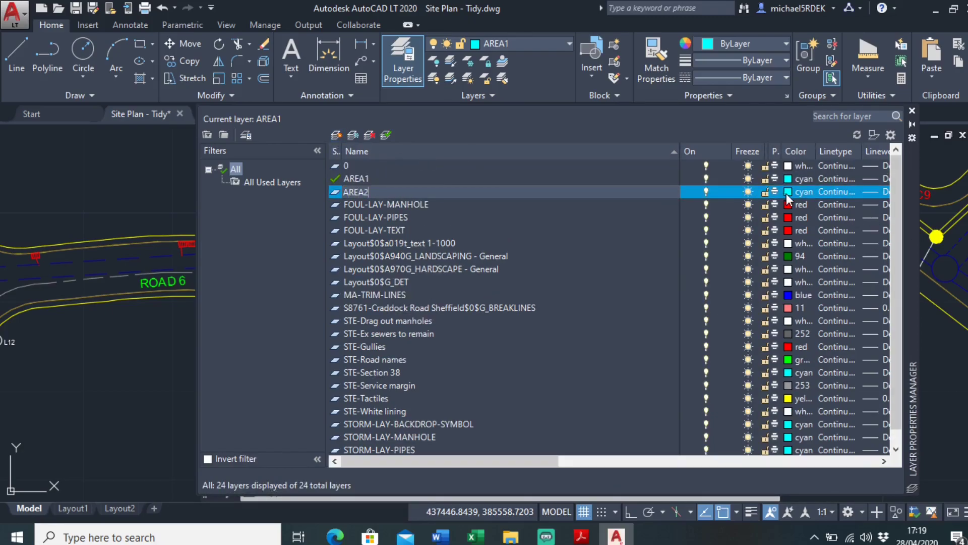
click(787, 191)
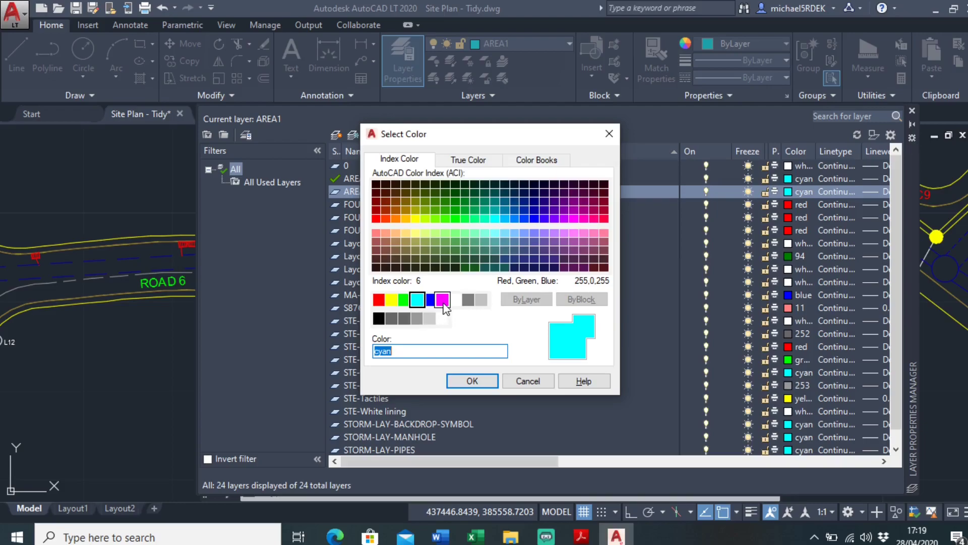
click(473, 381)
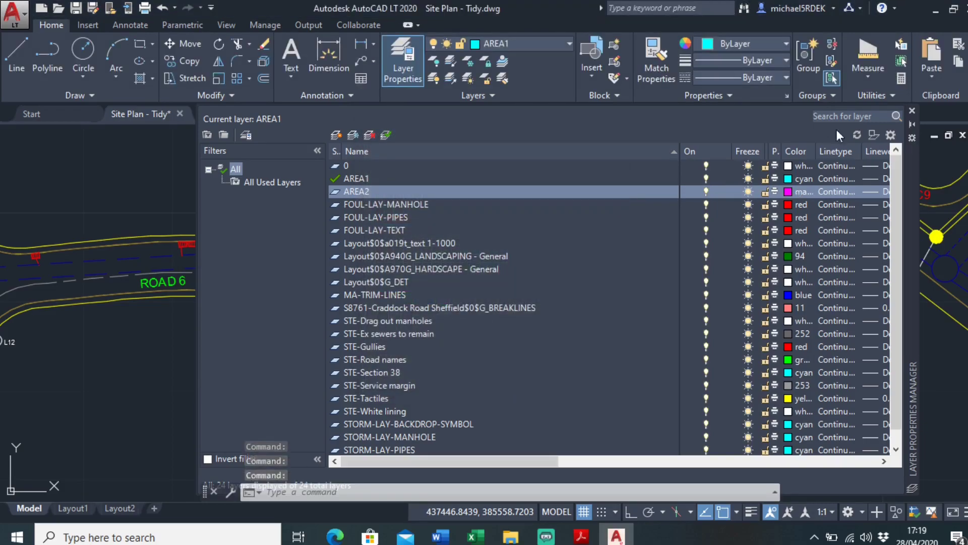
click(910, 110)
- Start a polyline at the north corner of the traced area's Road 6 end and trace the first vertices westward along Road 6's north kerb
scroll(505, 294, up, 3)
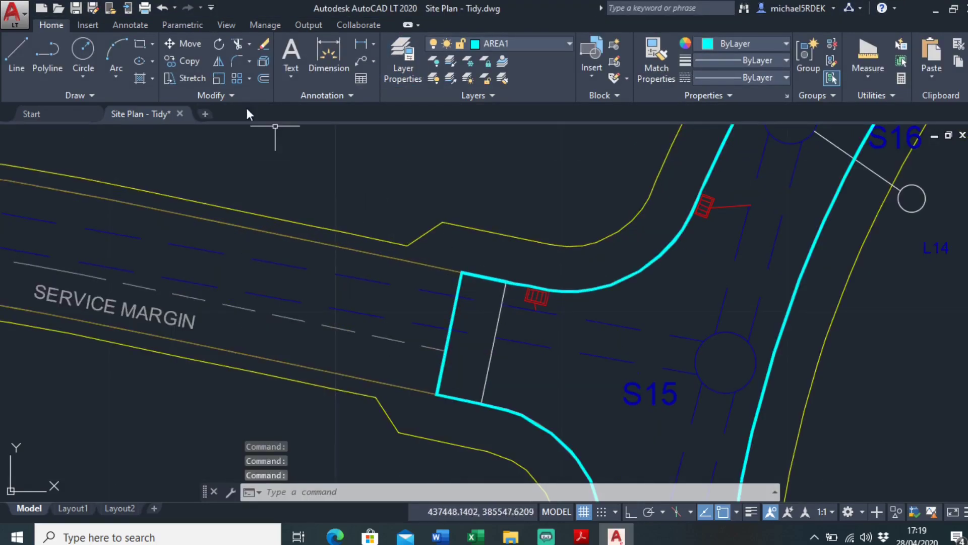
click(64, 70)
scroll(431, 276, up, 5)
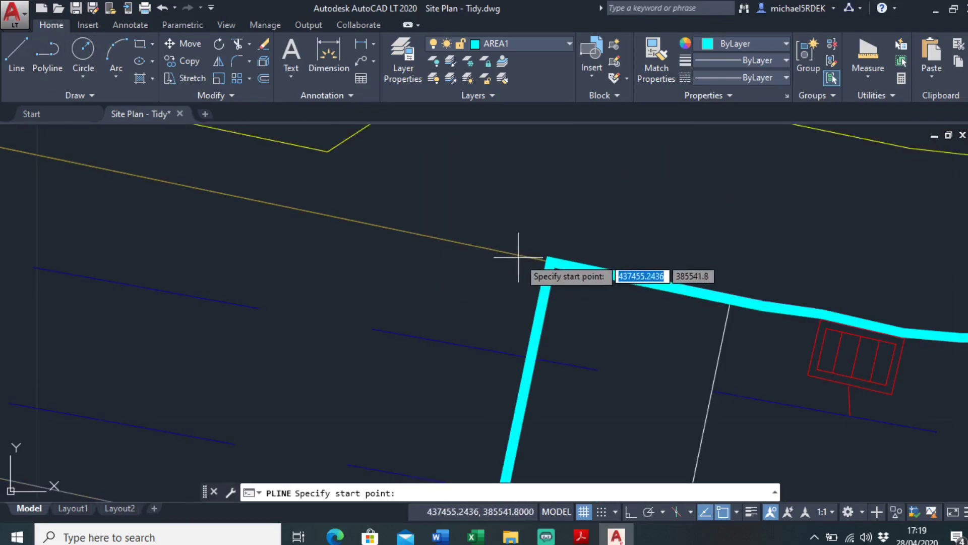
click(550, 261)
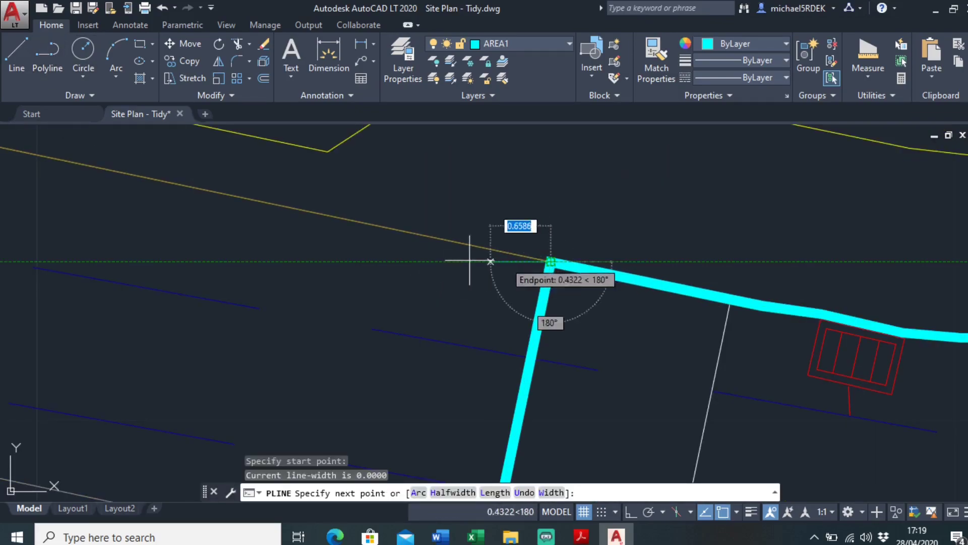
scroll(454, 260, down, 3)
scroll(562, 318, up, 4)
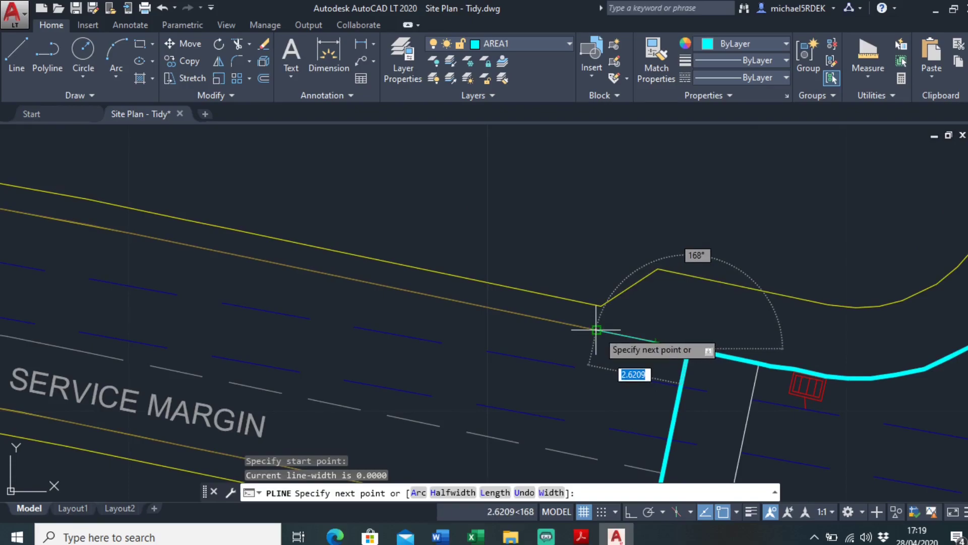
click(588, 330)
scroll(518, 340, down, 4)
scroll(640, 340, up, 4)
click(570, 301)
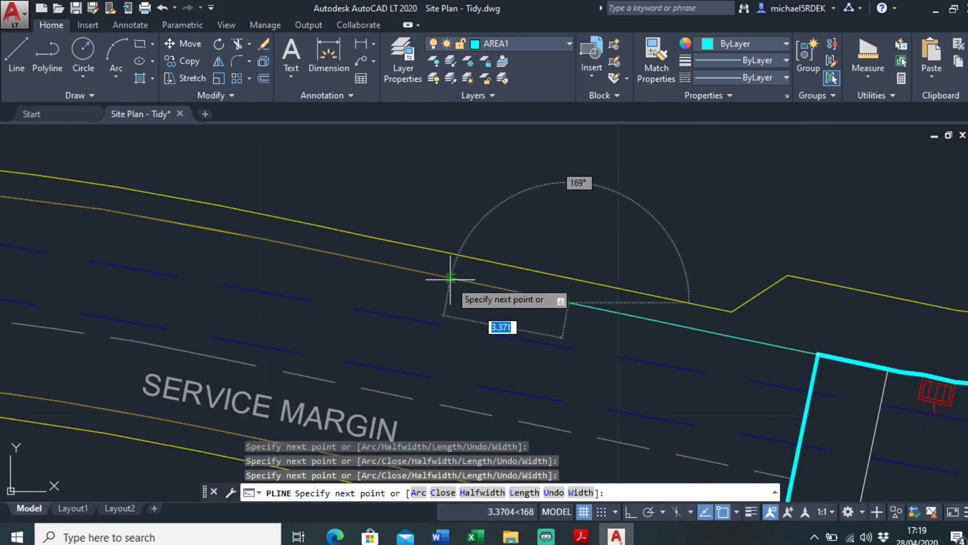
- Continue the polyline westward along Road 6's north kerb, past manhole S14 to the gully near the Road 6TH bend
middle_drag(449, 279, 633, 307)
click(539, 291)
click(470, 276)
click(351, 254)
middle_drag(339, 264, 669, 312)
click(563, 278)
click(488, 270)
click(395, 258)
click(304, 252)
middle_drag(305, 267, 511, 292)
click(372, 271)
scroll(372, 272, up, 3)
click(378, 290)
middle_drag(375, 298, 688, 301)
scroll(551, 298, down, 2)
click(399, 292)
scroll(320, 307, up, 5)
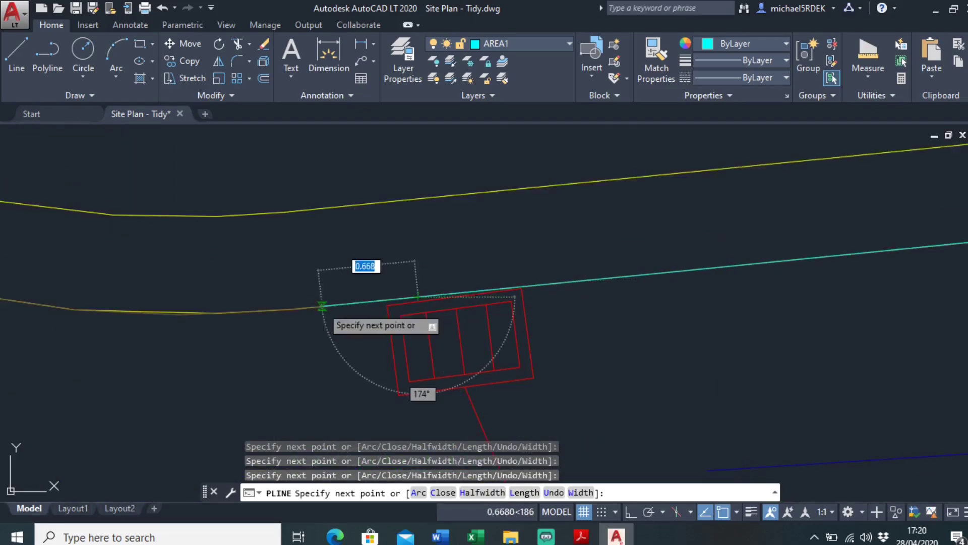
- Trace the polyline around the Road 6TH bend and up its east kerb to the corner beside the gullies at its north end
scroll(320, 294, down, 4)
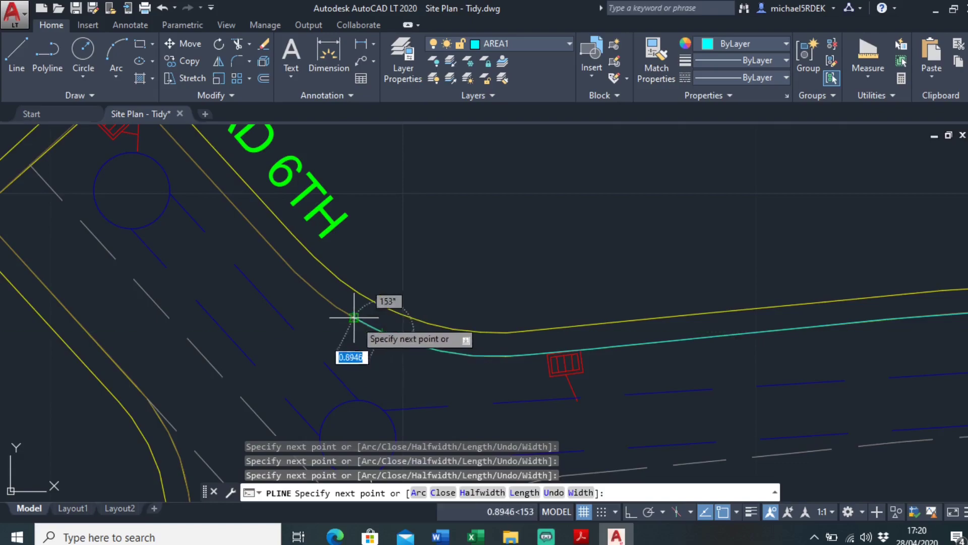
scroll(302, 283, up, 3)
click(333, 305)
click(280, 251)
scroll(222, 187, up, 2)
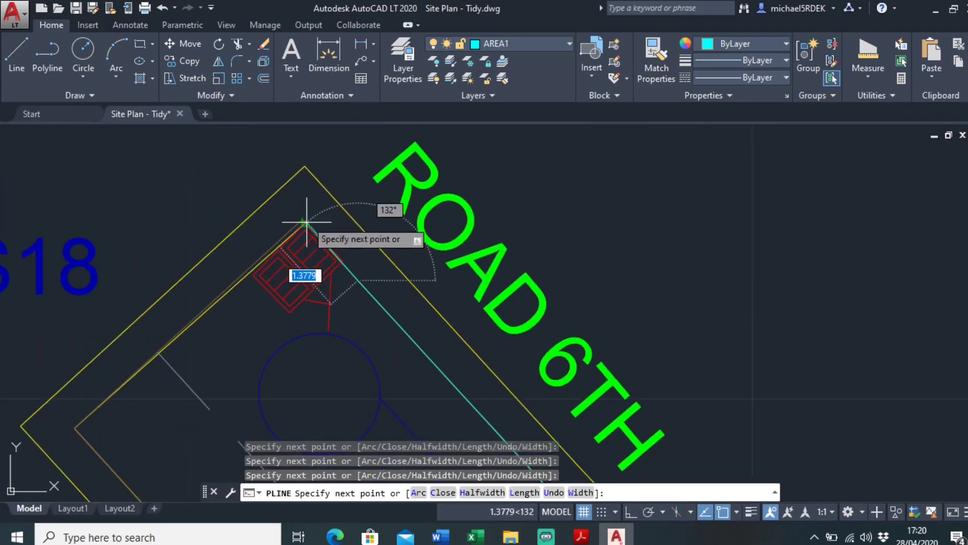
click(306, 222)
- Carry the polyline across the north end of Road 6TH and down its west kerb to the bend beside manhole S13
click(244, 332)
scroll(412, 398, down, 2)
middle_drag(413, 393, 377, 196)
click(347, 246)
click(386, 288)
scroll(395, 288, up, 4)
click(385, 249)
mouse_move(395, 288)
middle_down()
mouse_move(327, 186)
mouse_move(391, 204)
middle_up()
click(404, 238)
click(445, 337)
scroll(457, 372, down, 4)
middle_drag(456, 372, 427, 241)
click(430, 265)
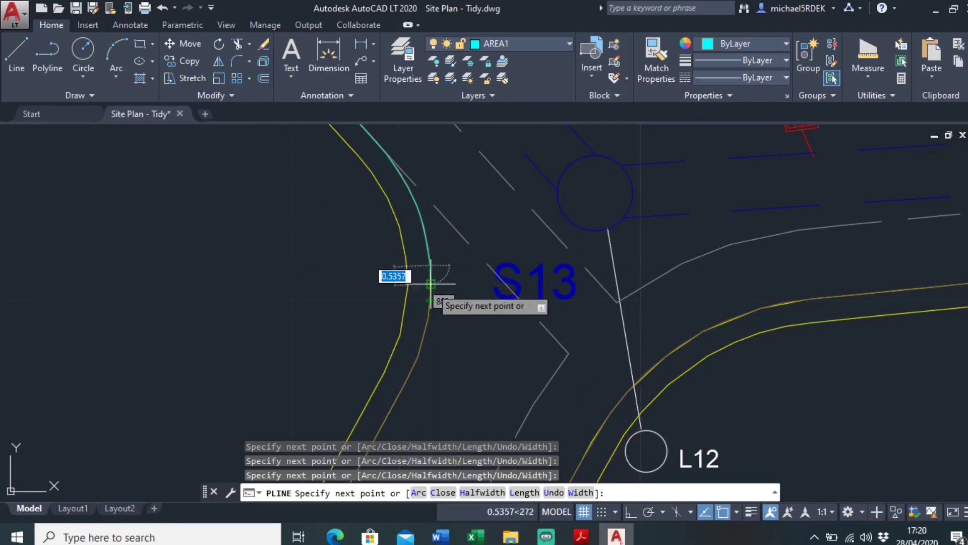
- Trace the polyline down the west kerb of the turning head's south leg and across the leg's end
click(411, 370)
middle_drag(410, 369, 497, 251)
click(435, 363)
middle_drag(434, 363, 567, 235)
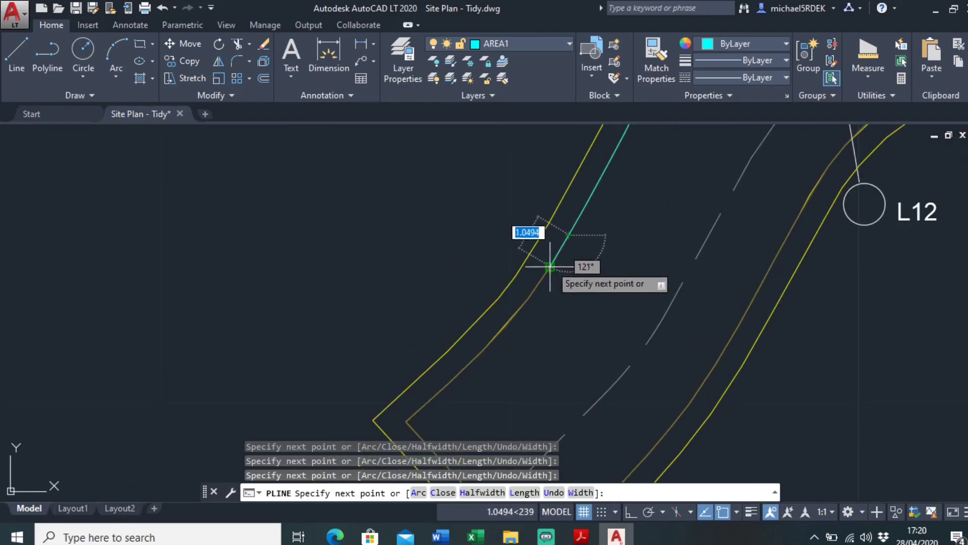
click(483, 349)
middle_drag(483, 349, 557, 268)
click(526, 299)
click(480, 340)
middle_drag(571, 338, 433, 206)
click(471, 350)
- Trace the polyline up the east kerb of the south leg towards lighting column L12
click(550, 278)
click(583, 242)
click(619, 198)
middle_drag(619, 198, 282, 378)
click(305, 342)
click(372, 233)
click(418, 148)
middle_drag(417, 148, 289, 351)
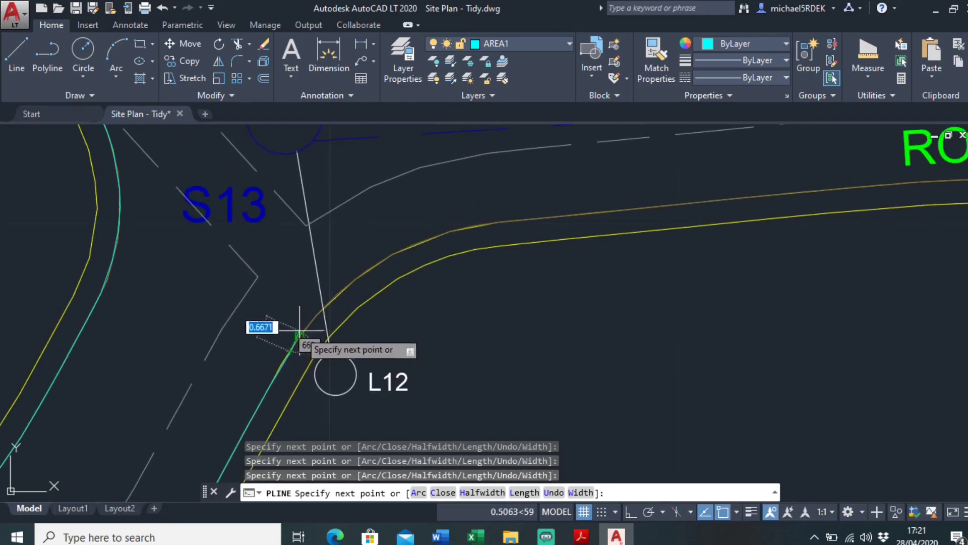
- Continue the polyline around the kerb bend at L12 and eastward along Road 6's south kerb to below the ROAD 6 label
click(306, 326)
click(323, 308)
click(370, 269)
click(400, 251)
click(472, 226)
click(548, 218)
middle_drag(625, 212, 235, 329)
click(298, 321)
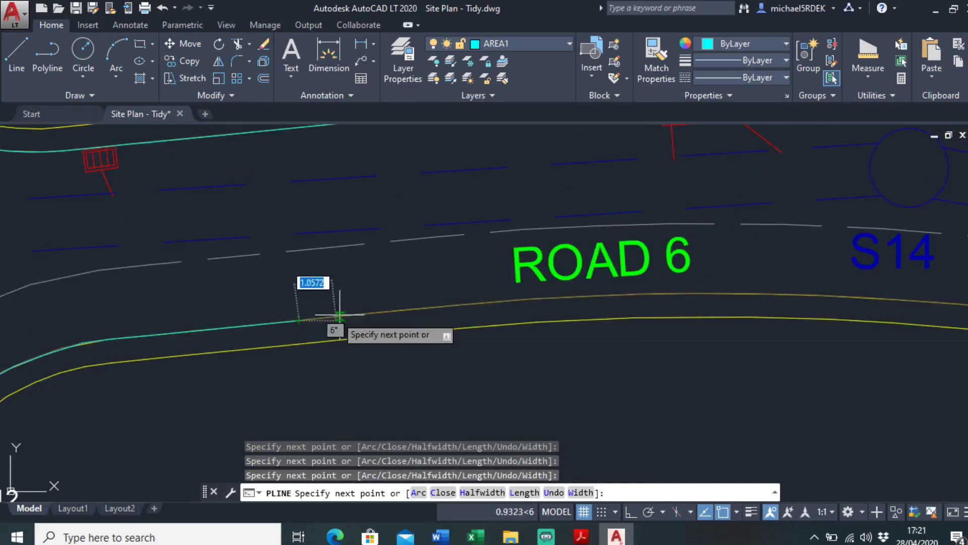
click(355, 315)
click(477, 303)
click(521, 301)
- Trace the polyline along Road 6's south kerb from below the ROAD 6 label, past S14 and the SERVICE MARGIN label
middle_drag(684, 321, 424, 358)
click(353, 333)
click(546, 334)
click(723, 344)
middle_drag(723, 344, 455, 331)
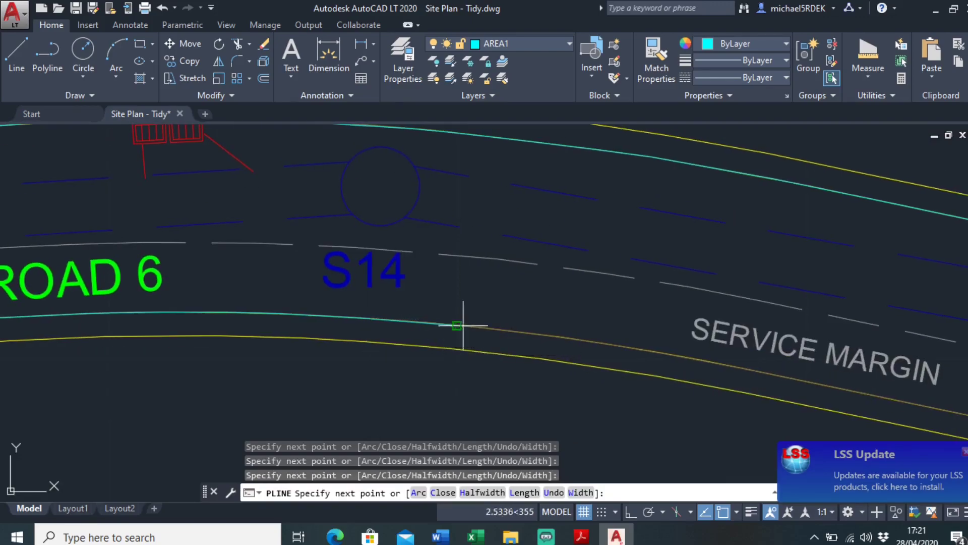
click(594, 348)
middle_drag(594, 348, 393, 342)
click(553, 372)
middle_drag(557, 375, 303, 301)
click(450, 327)
click(570, 352)
click(622, 364)
- Trace the last kerb vertices towards the Road 5 area and close the polyline with the Close option
middle_drag(715, 358, 541, 338)
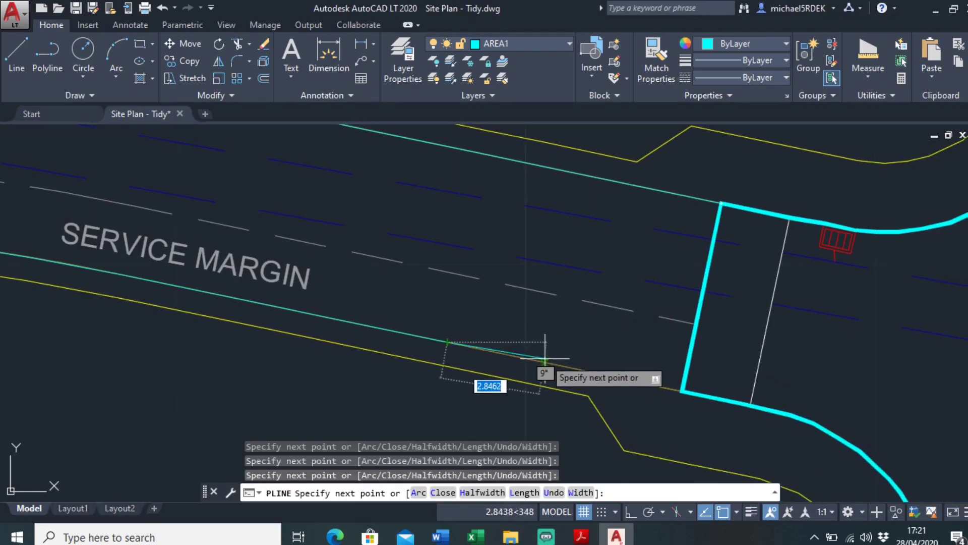
click(546, 363)
click(628, 379)
text(c)
key(Return)
scroll(530, 277, down, 2)
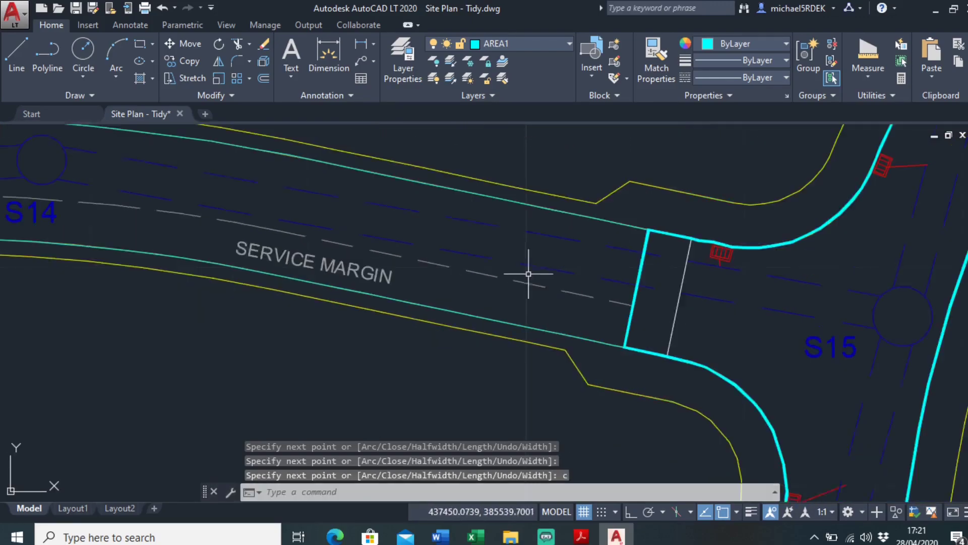
- Move the closed Road 6 polyline to layer AREA2 through its properties
middle_drag(529, 277, 695, 285)
scroll(559, 298, down, 2)
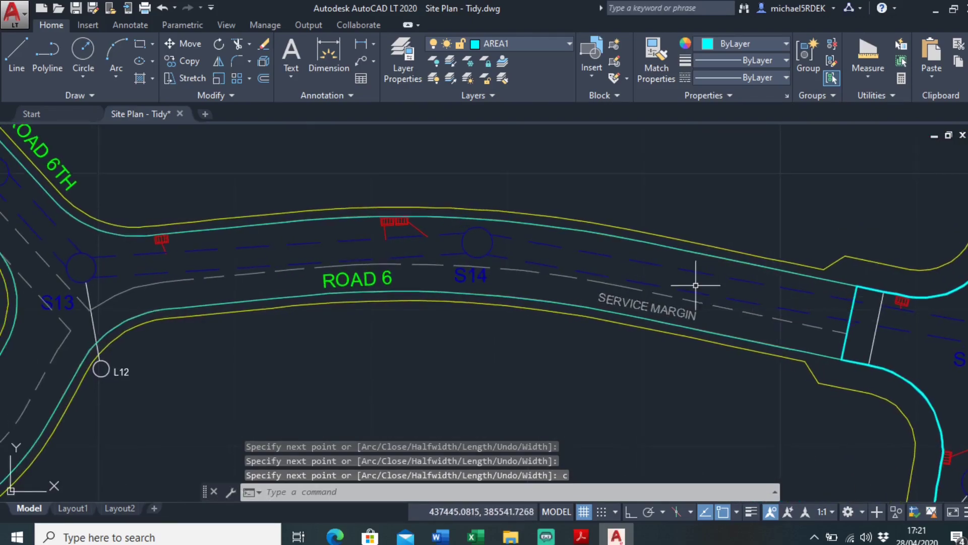
click(585, 231)
right_click(570, 243)
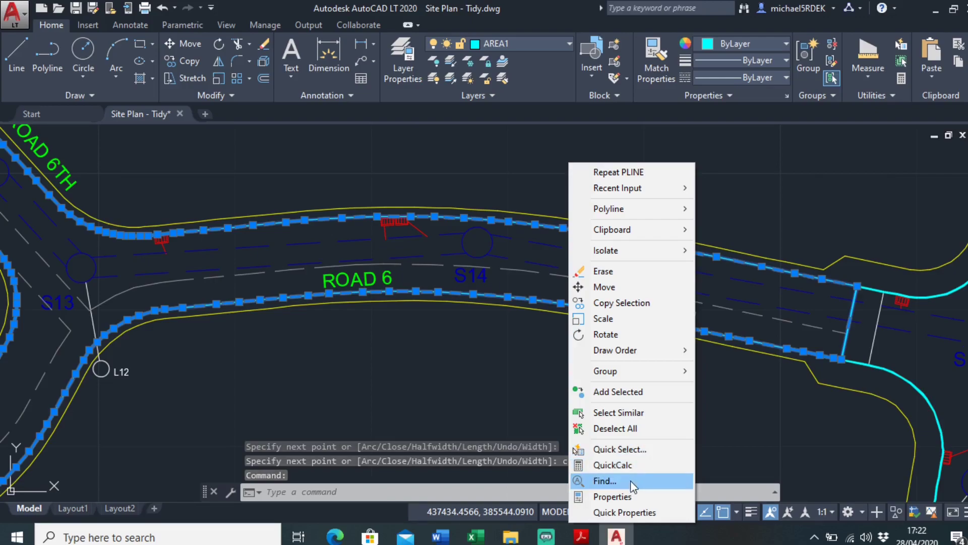
click(627, 496)
click(162, 96)
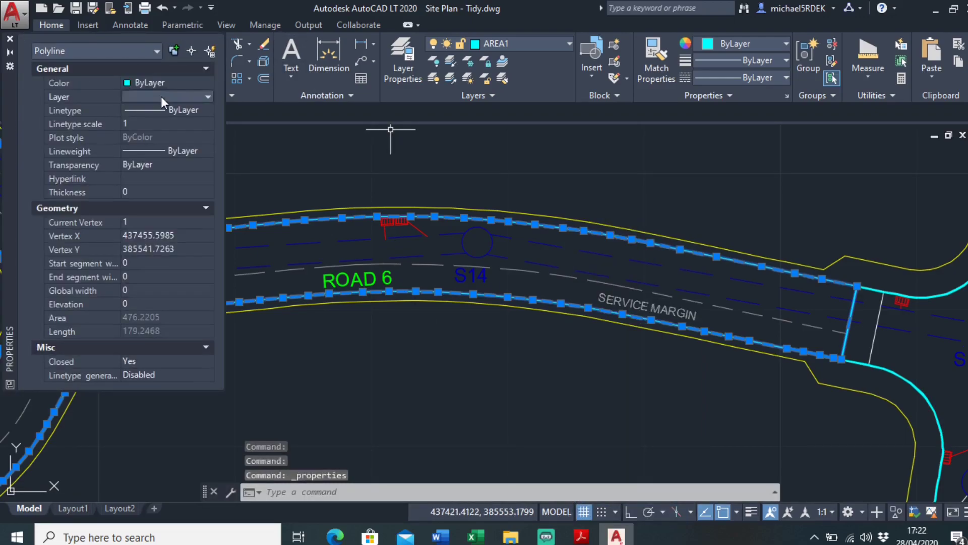
click(162, 95)
click(160, 122)
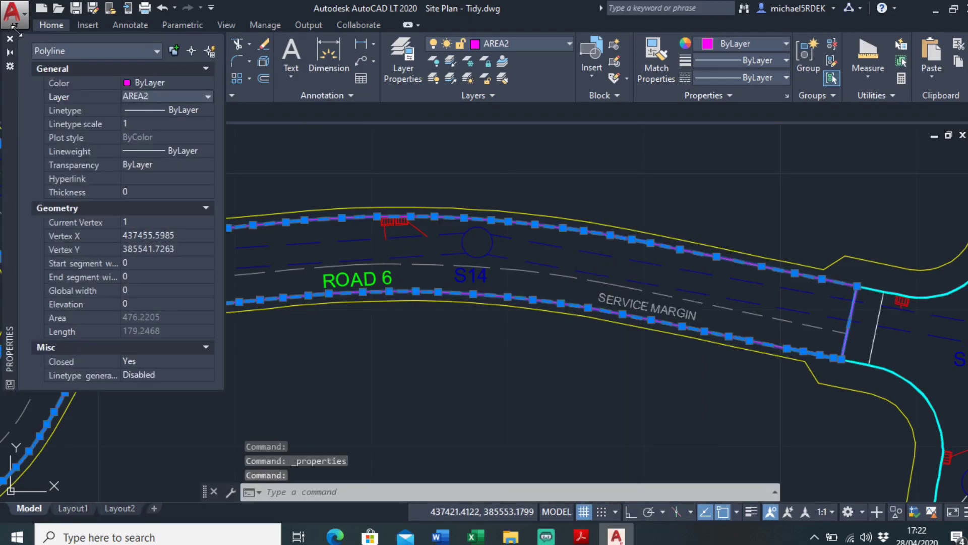
click(9, 38)
- Set the Road 6 polyline's width to 0.1 for all segments with PEDIT
text(pedit)
key(Return)
text(w)
key(Return)
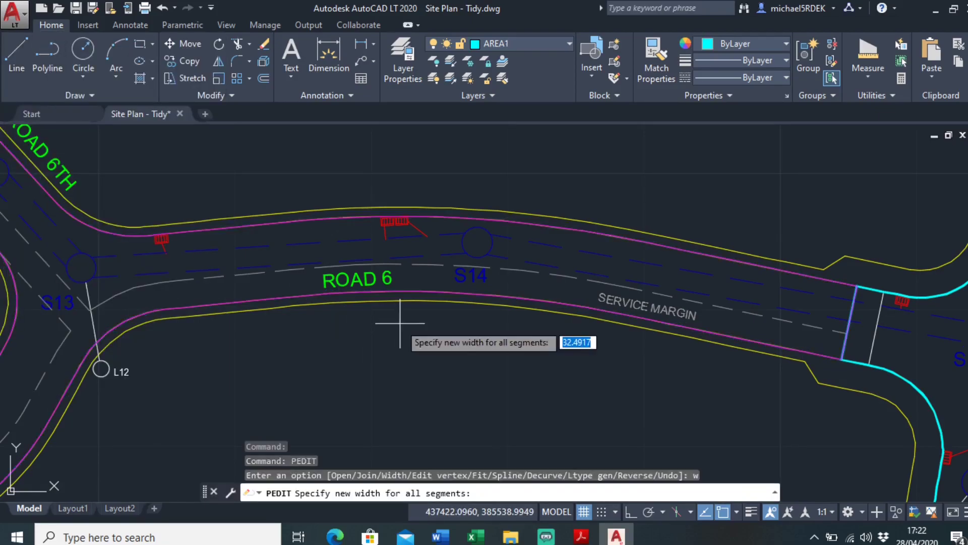
text(0.1)
key(Return)
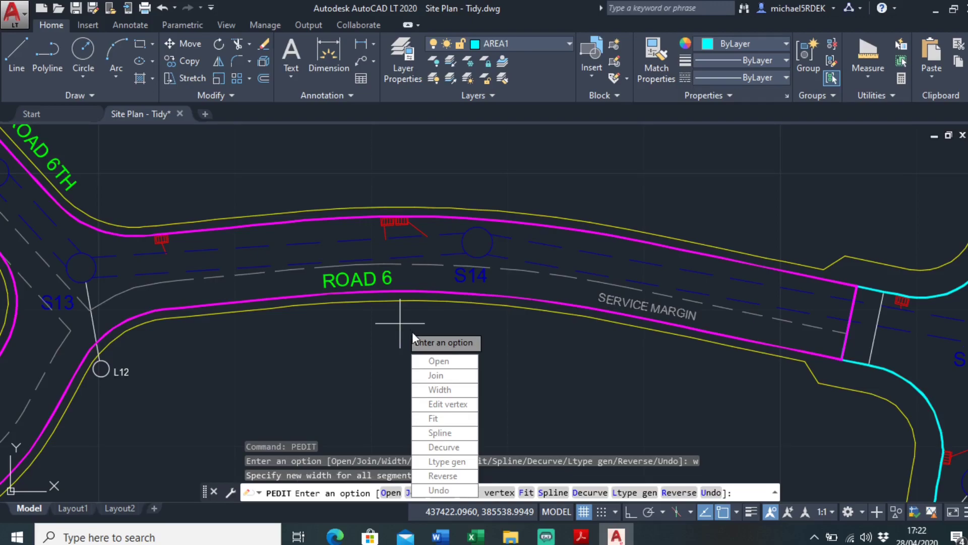
key(Escape)
- Hatch the magenta Road 6 polyline by selecting it as the boundary object and apply the SOLID pattern
scroll(263, 323, down, 4)
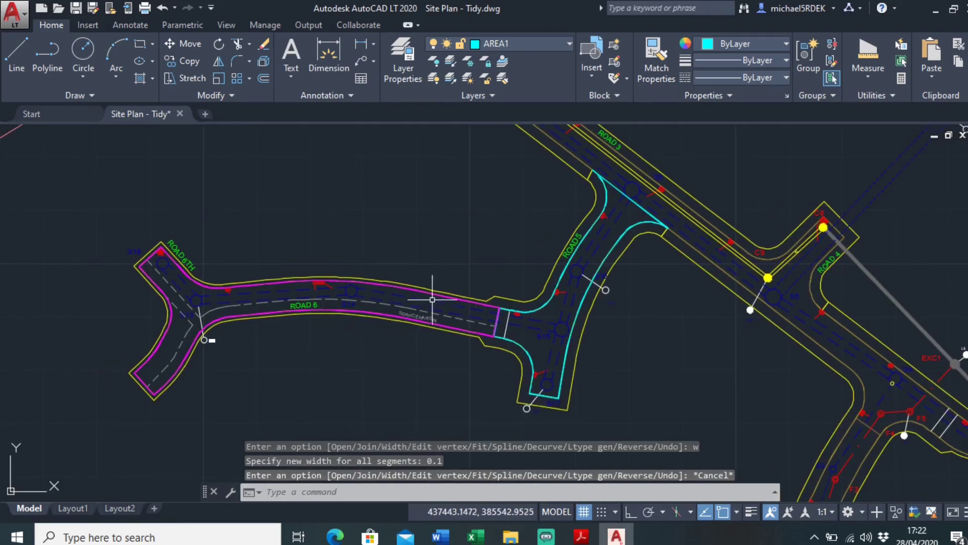
mouse_move(190, 257)
middle_down()
mouse_move(341, 232)
mouse_move(324, 268)
middle_up()
scroll(345, 242, up, 2)
scroll(389, 243, down, 2)
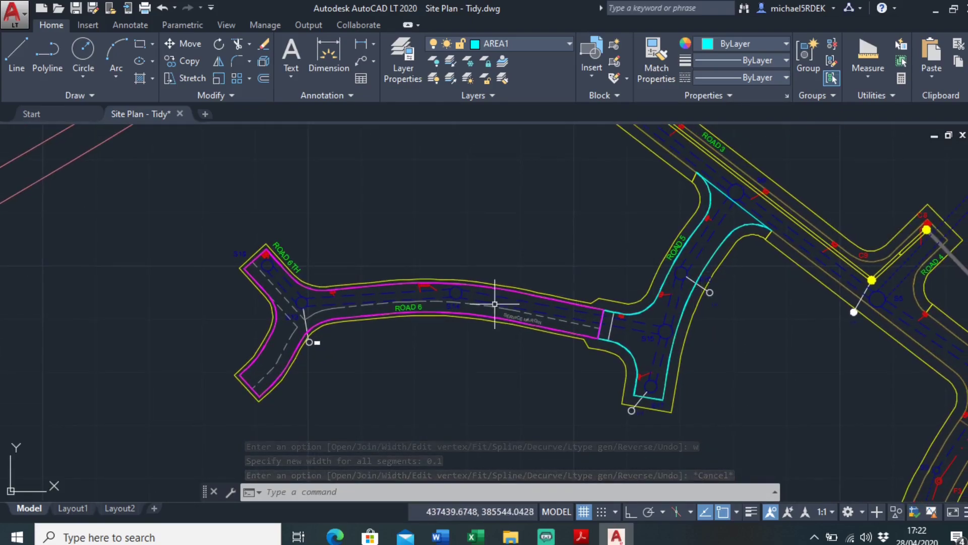
middle_drag(316, 339, 419, 305)
scroll(388, 242, up, 2)
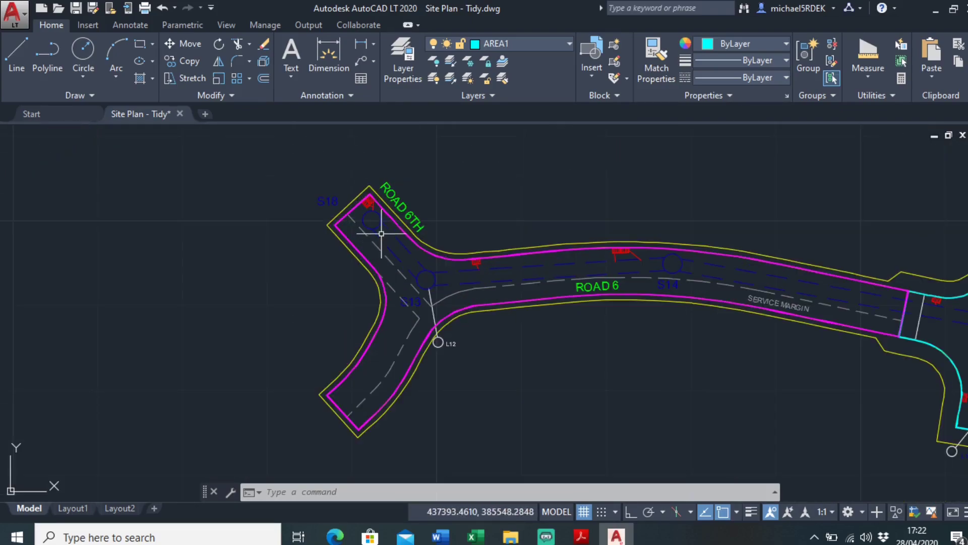
click(140, 78)
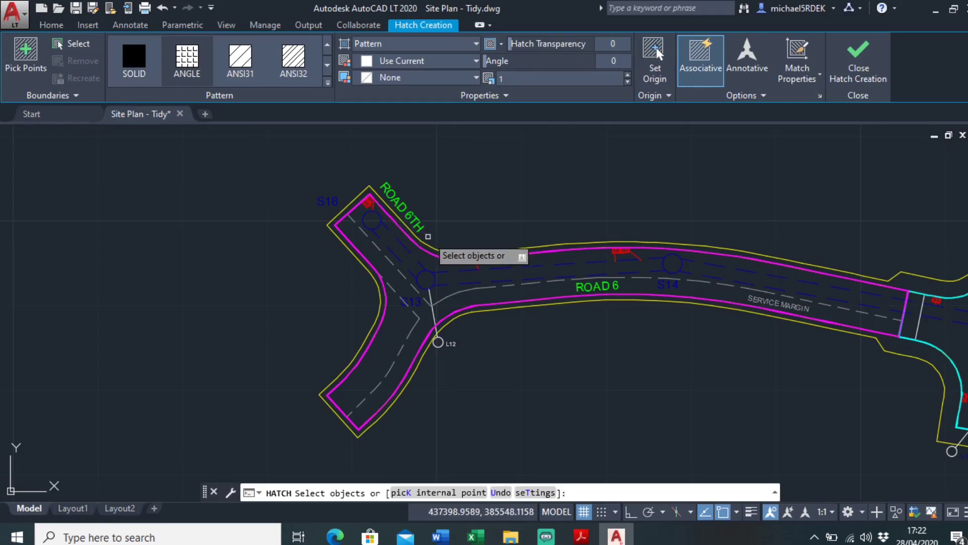
scroll(429, 242, up, 4)
click(451, 271)
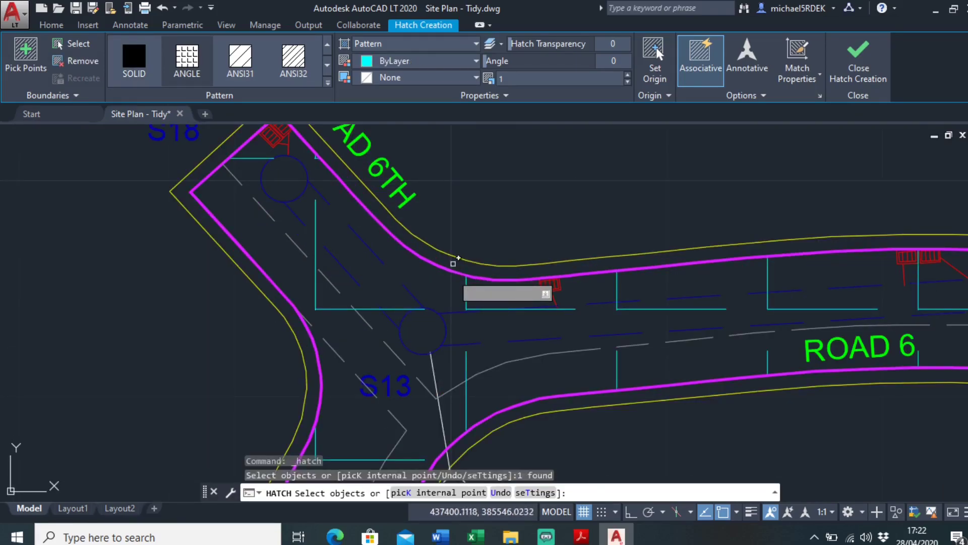
click(126, 50)
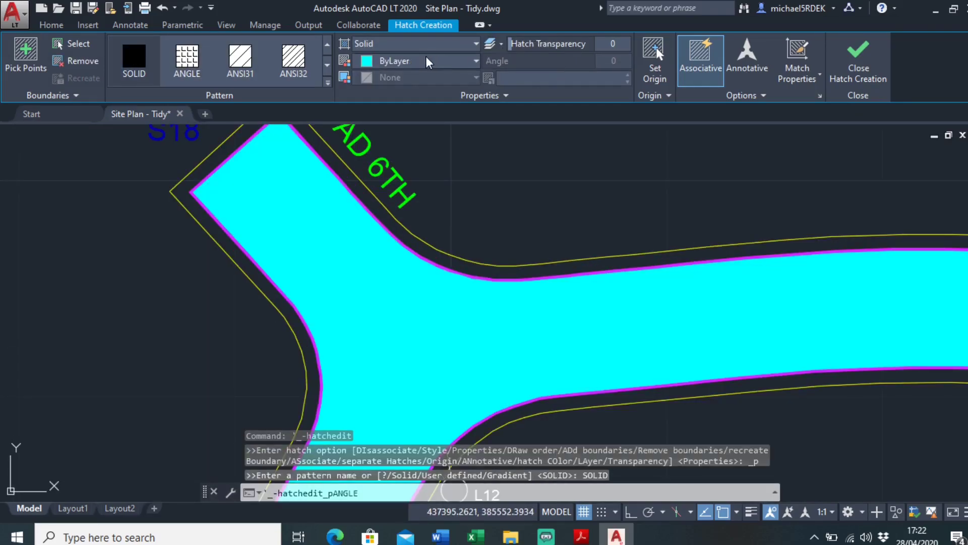
- Set the Road 6 hatch colour to Magenta and its transparency to 44, and finish the hatch
click(437, 64)
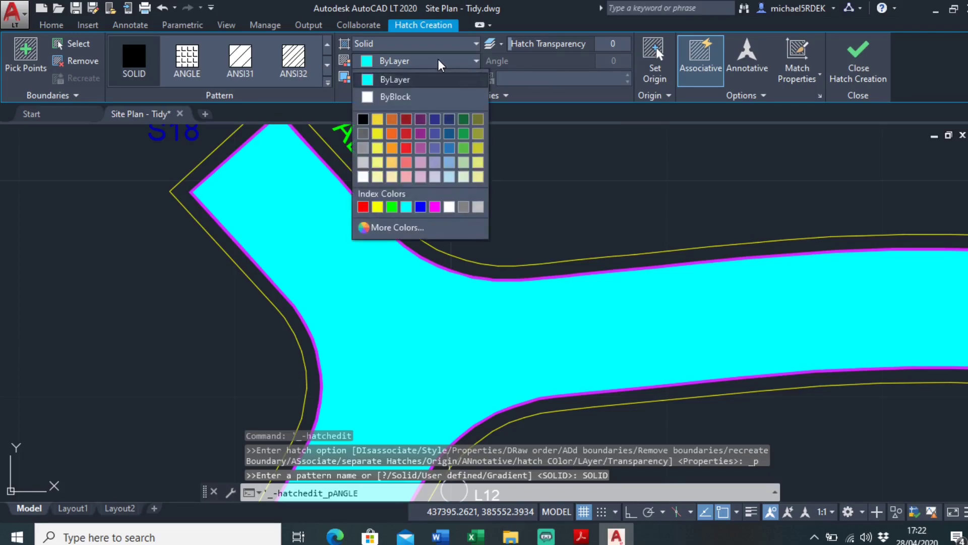
click(429, 201)
drag(553, 47, 581, 48)
click(556, 191)
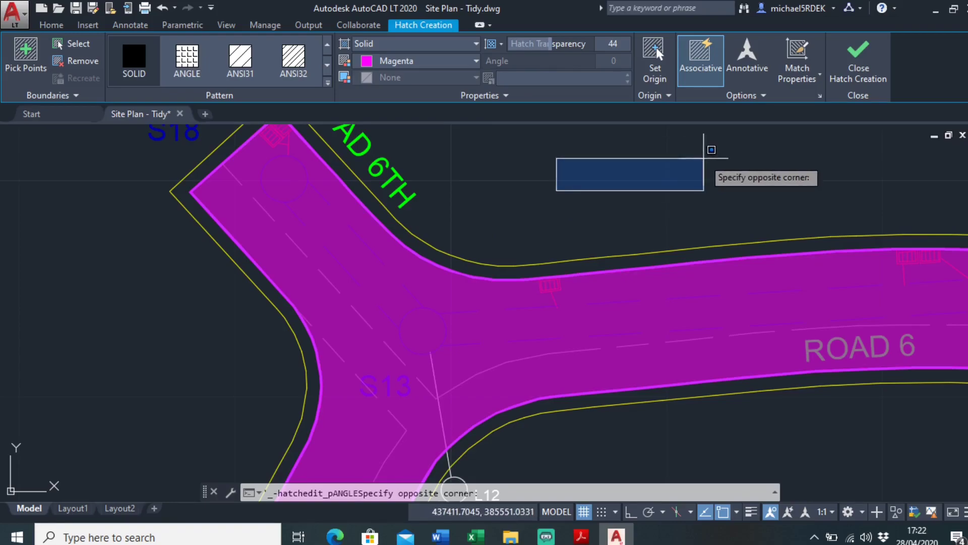
click(729, 134)
click(858, 60)
- Hatch the cyan Road 5 polyline with the SOLID pattern at transparency 44, set its colour to ByLayer, and finish the hatch
scroll(792, 149, down, 4)
middle_drag(700, 192, 283, 199)
mouse_move(786, 239)
middle_down()
mouse_move(392, 213)
mouse_move(375, 242)
middle_up()
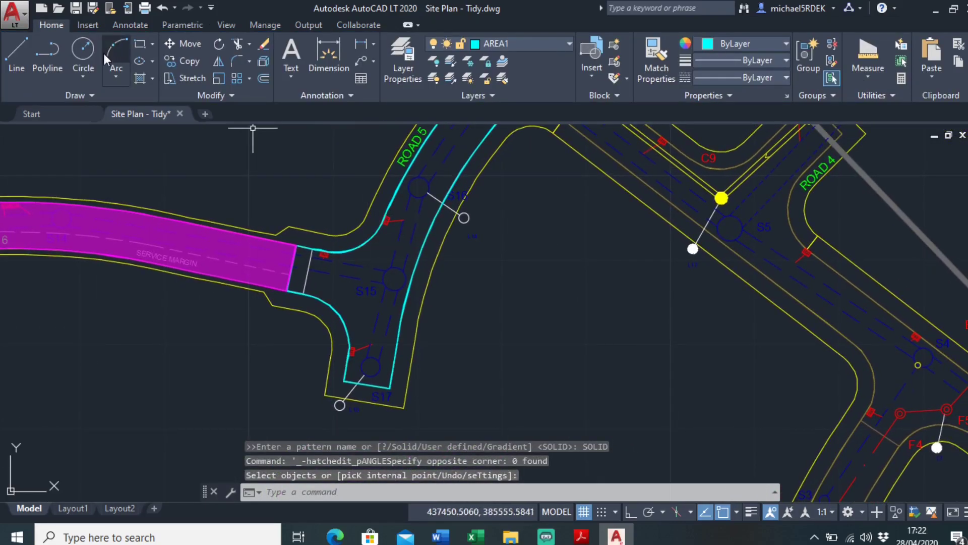
click(140, 78)
scroll(341, 258, up, 4)
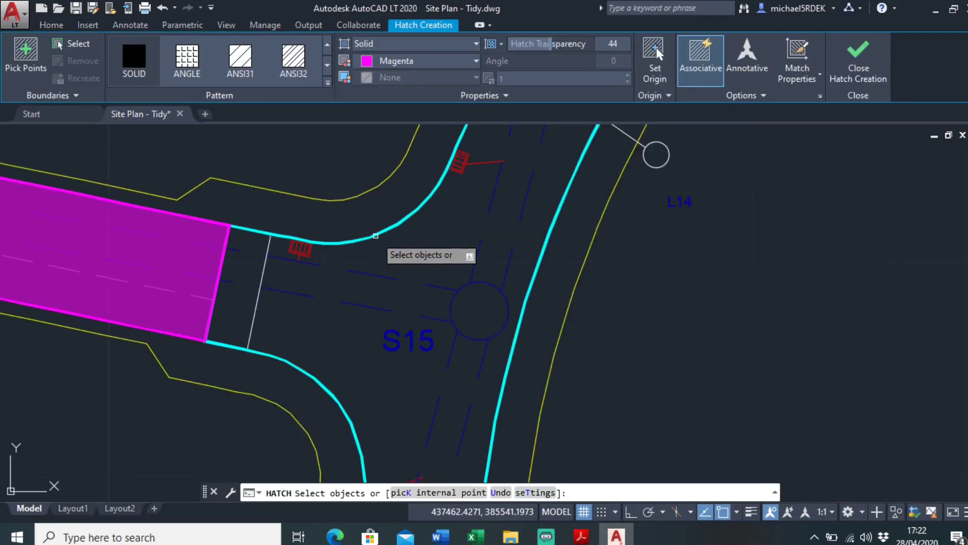
click(376, 235)
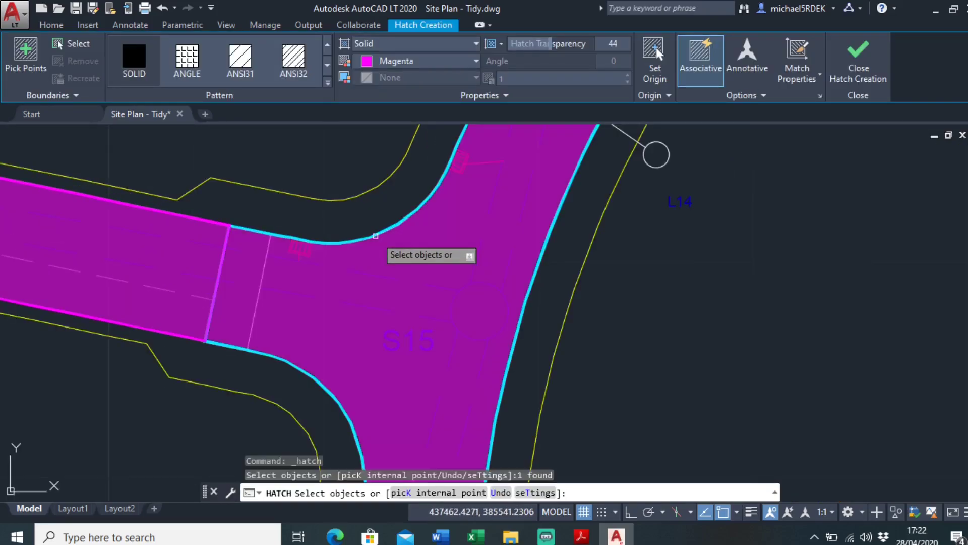
click(429, 61)
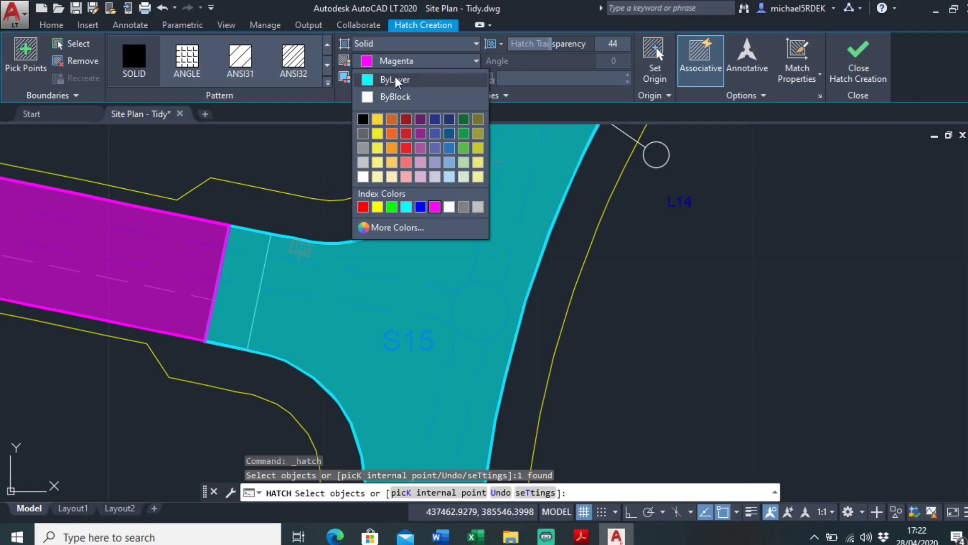
click(393, 80)
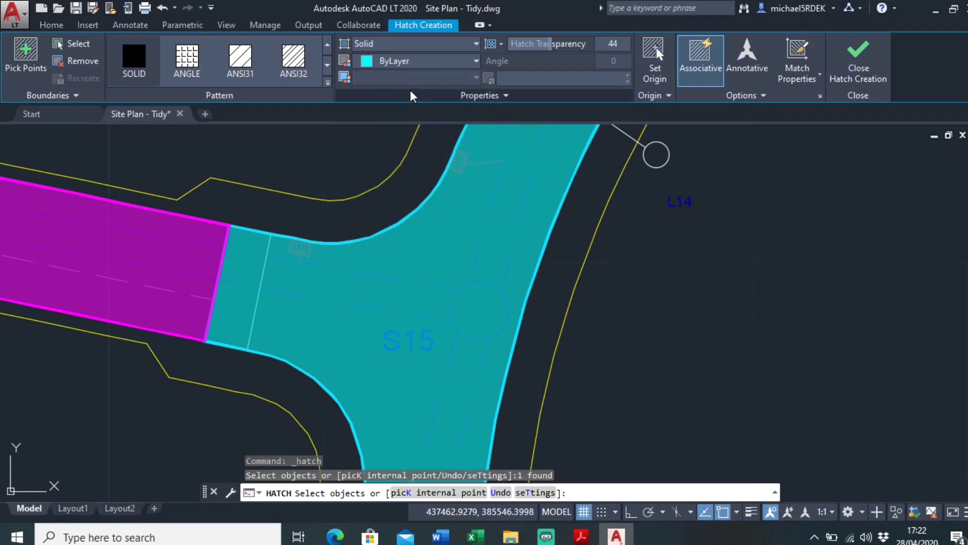
click(858, 60)
- Measure the area of the magenta Road 6 polyline using AREA with the Object option
scroll(612, 262, down, 3)
middle_drag(559, 294, 540, 310)
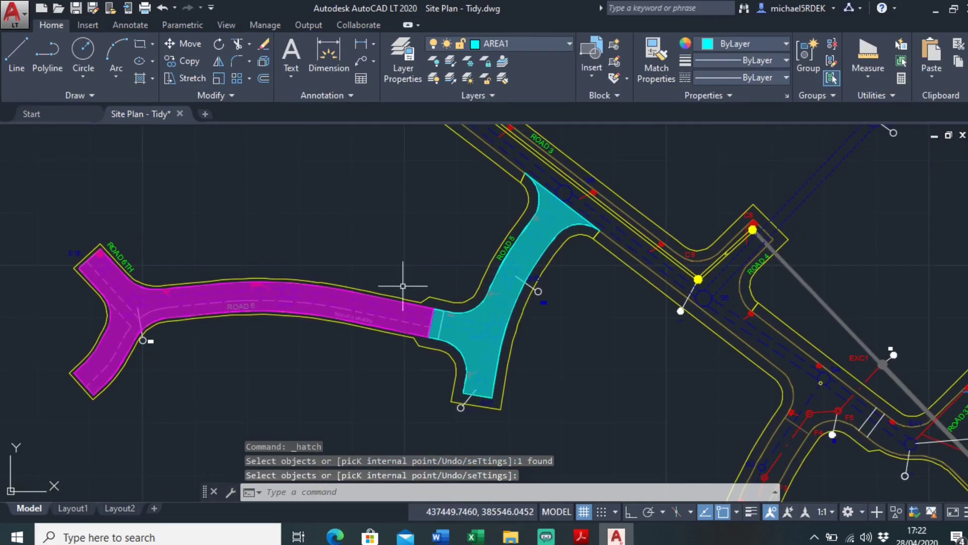
scroll(464, 255, up, 3)
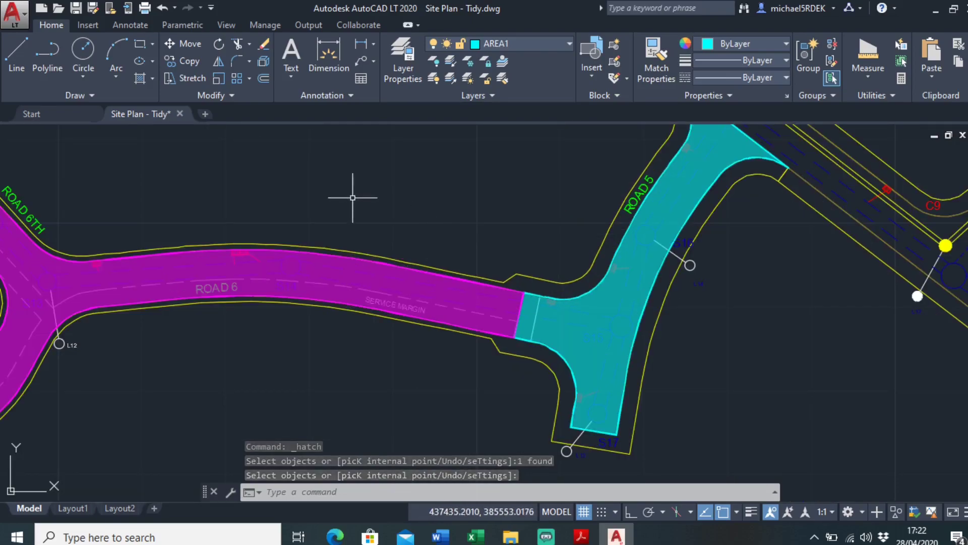
middle_drag(352, 194, 335, 227)
text(area)
key(Return)
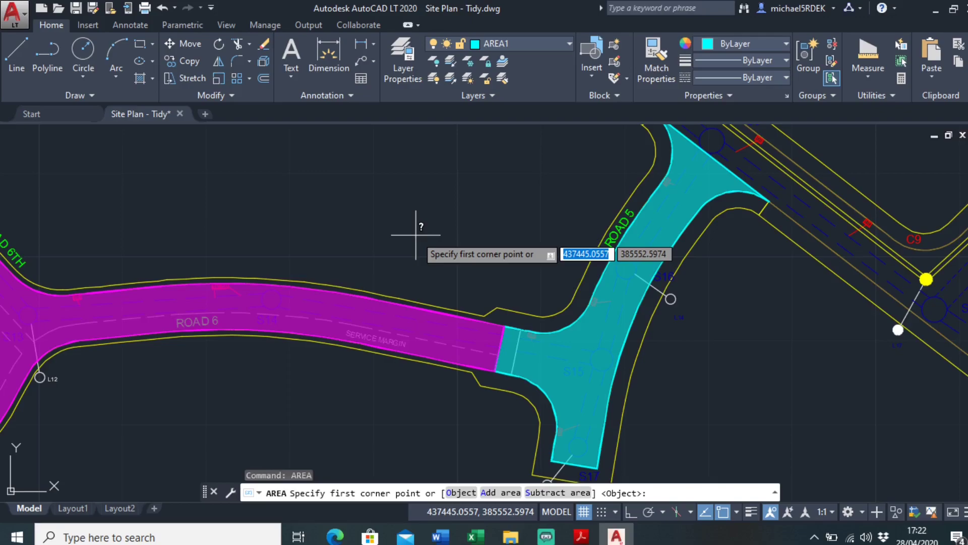
text(o)
key(Return)
scroll(287, 273, up, 2)
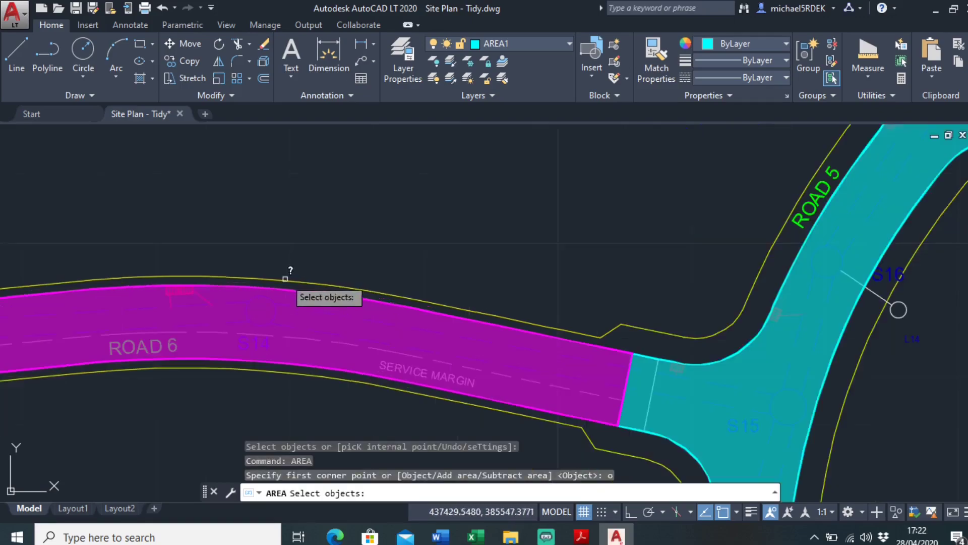
click(273, 290)
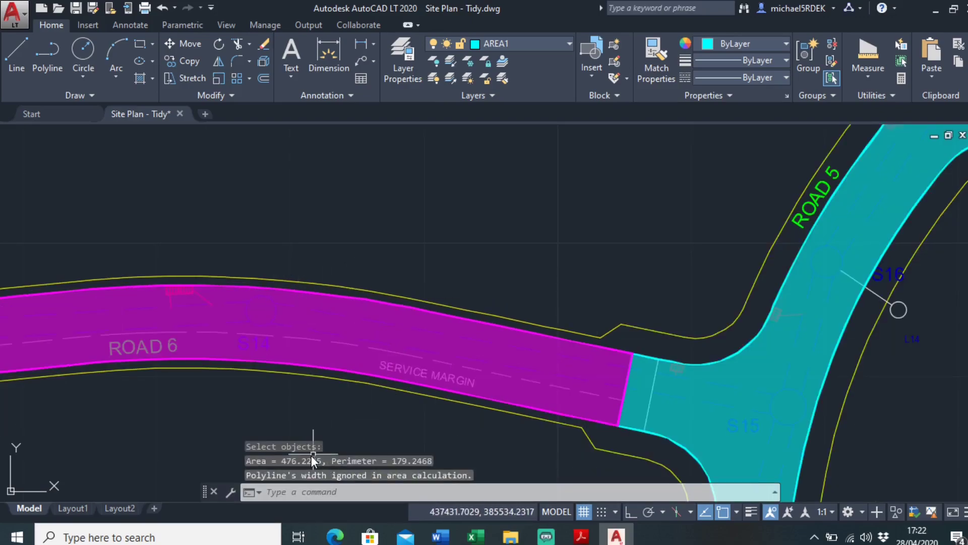
- Repeat AREA with the Object option to measure the cyan Road 5 polyline
right_click(622, 192)
click(650, 197)
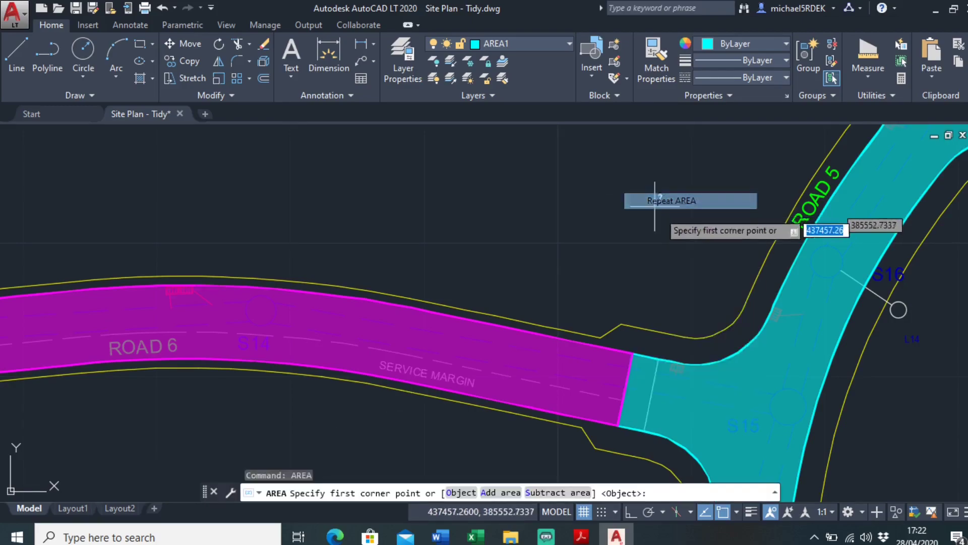
scroll(504, 232, up, 2)
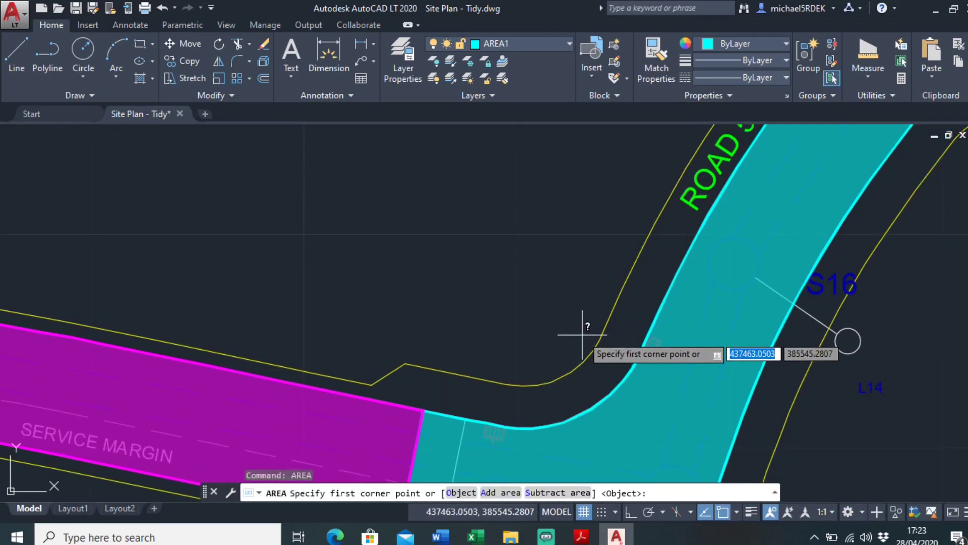
text(o)
key(Return)
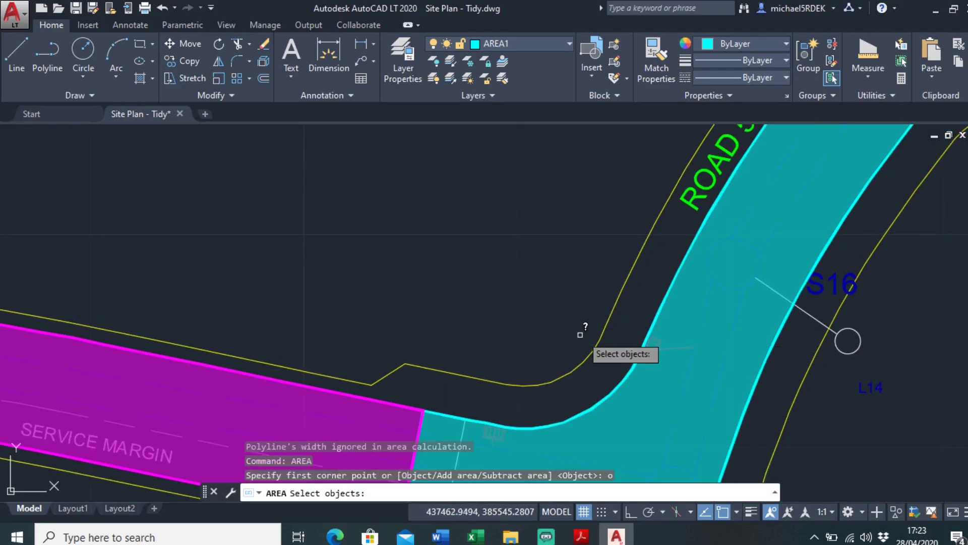
click(611, 395)
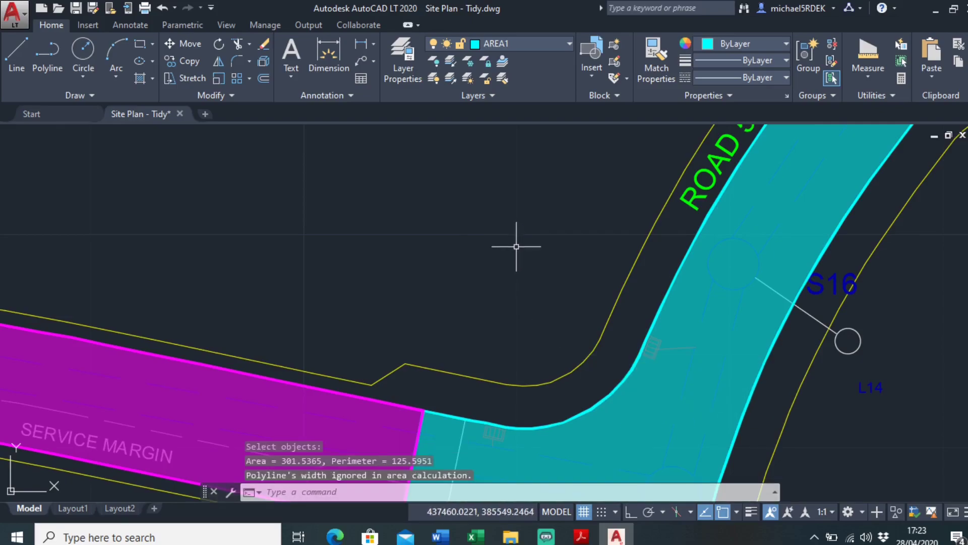
- Start AREA in Add area mode with the Object option and add the Road 6 polyline to the total
scroll(516, 247, down, 3)
scroll(459, 251, up, 1)
text(area)
key(Return)
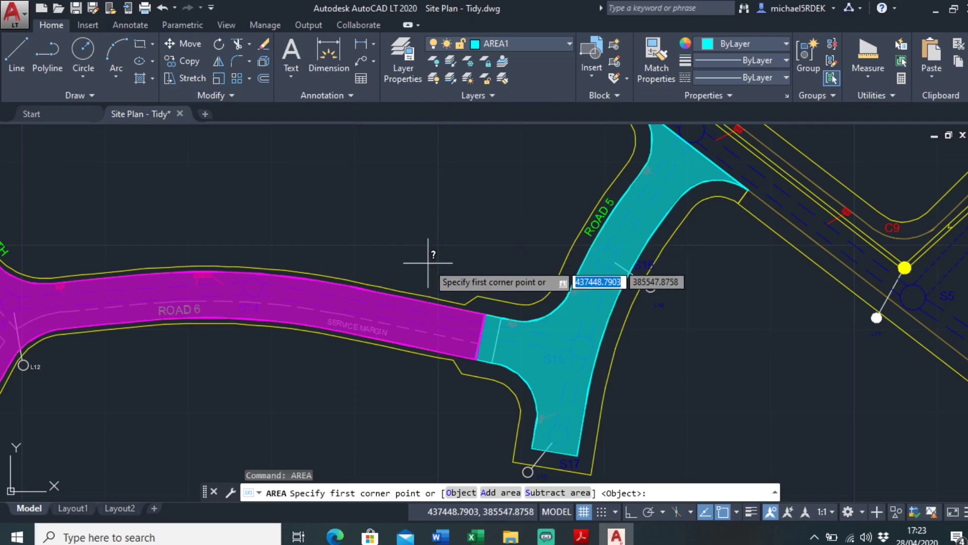
text(a)
key(Return)
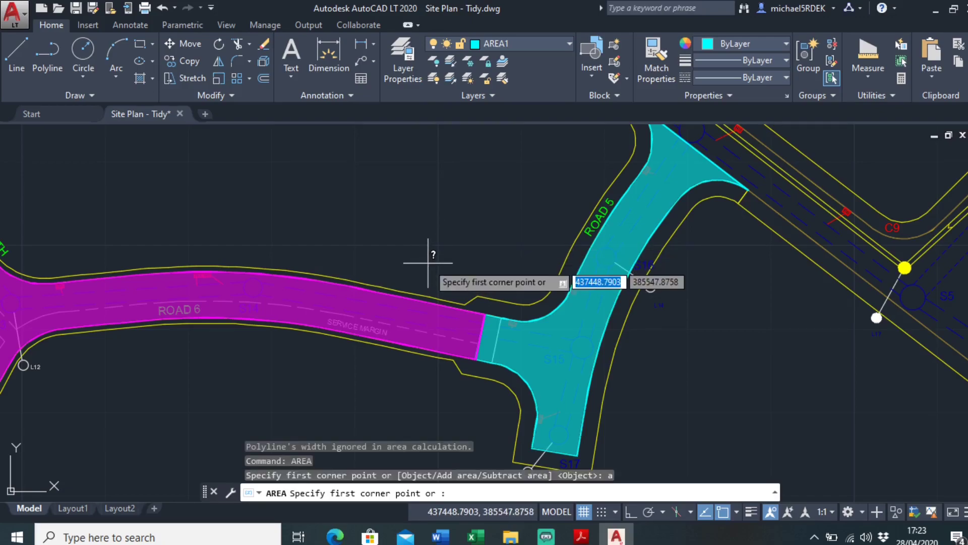
text(o)
key(Return)
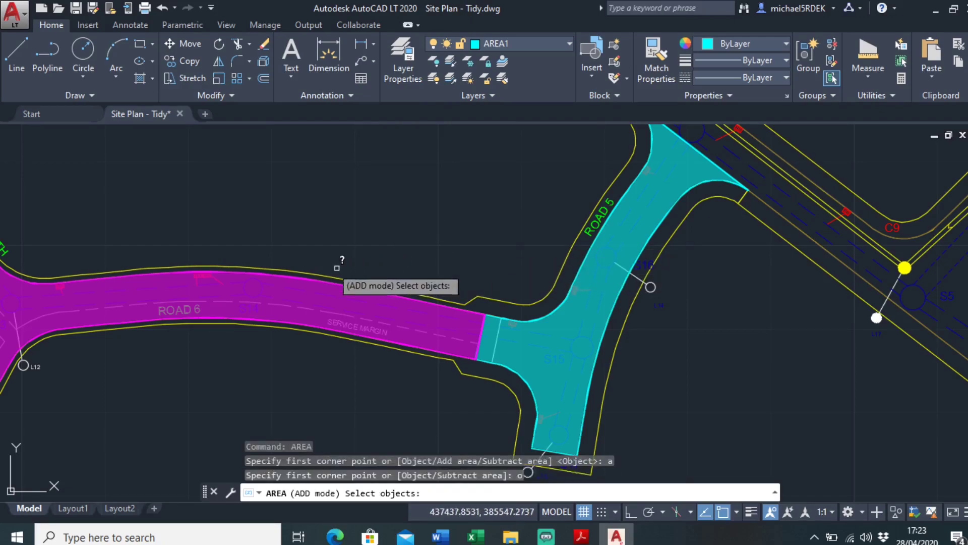
scroll(421, 271, up, 5)
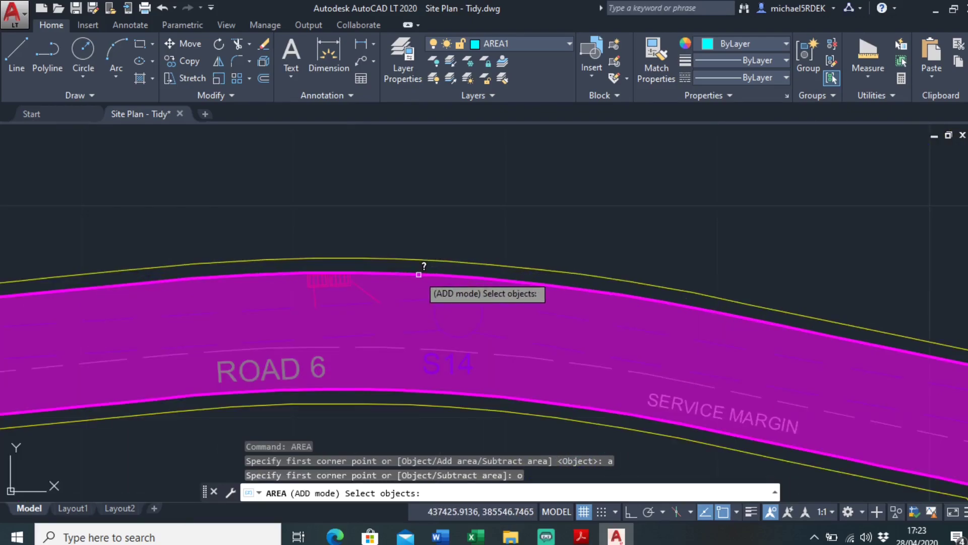
click(419, 274)
- Add the Road 5 polyline to the combined area measurement and end the AREA command
scroll(371, 253, down, 5)
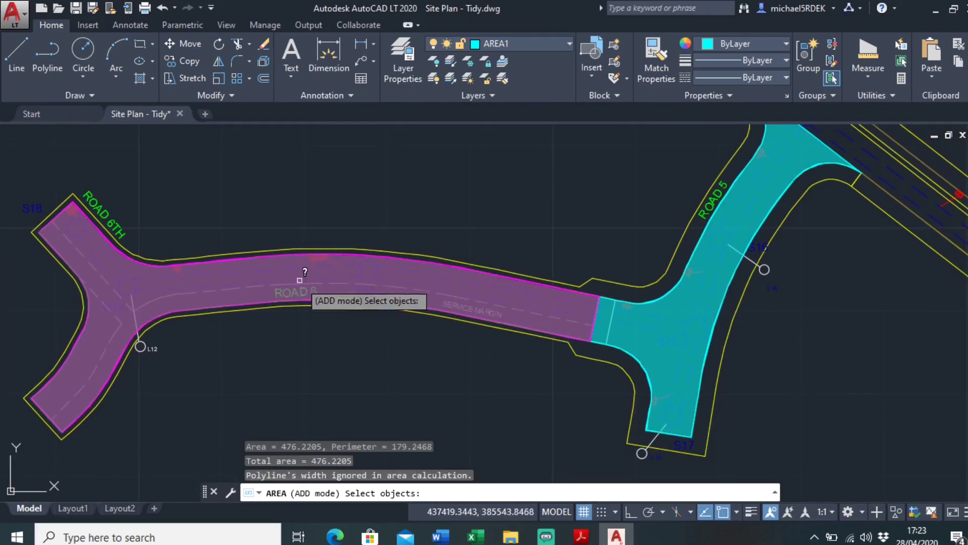
middle_drag(586, 262, 384, 283)
scroll(436, 267, up, 5)
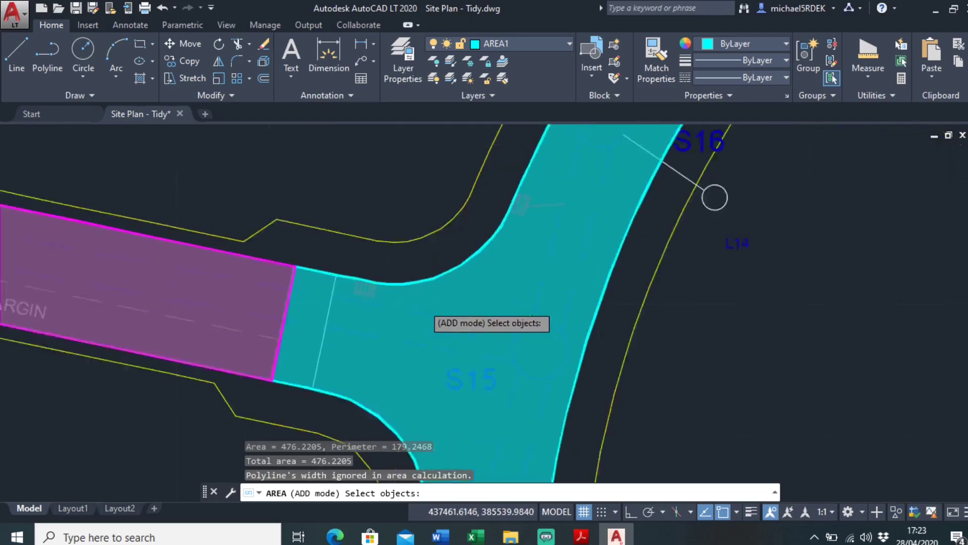
click(435, 266)
scroll(435, 270, down, 3)
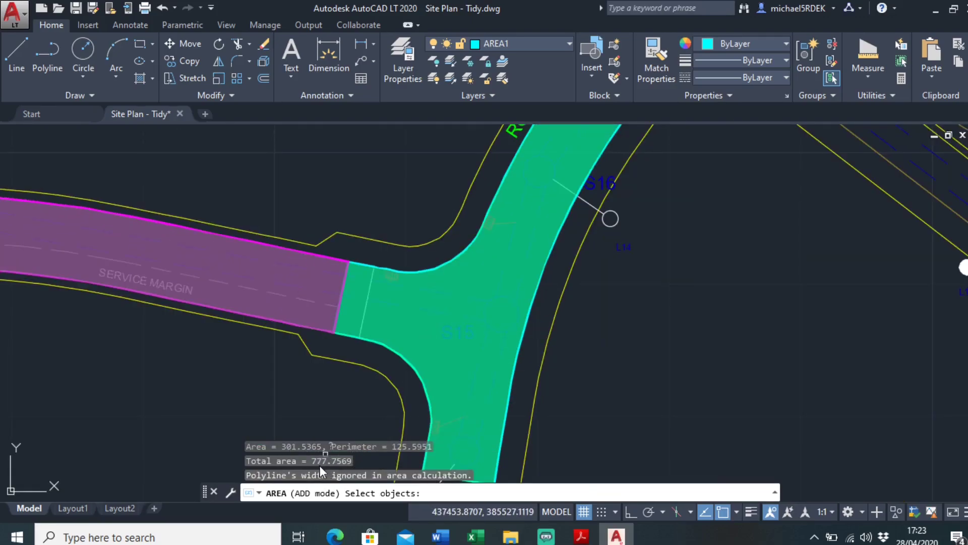
scroll(349, 295, down, 4)
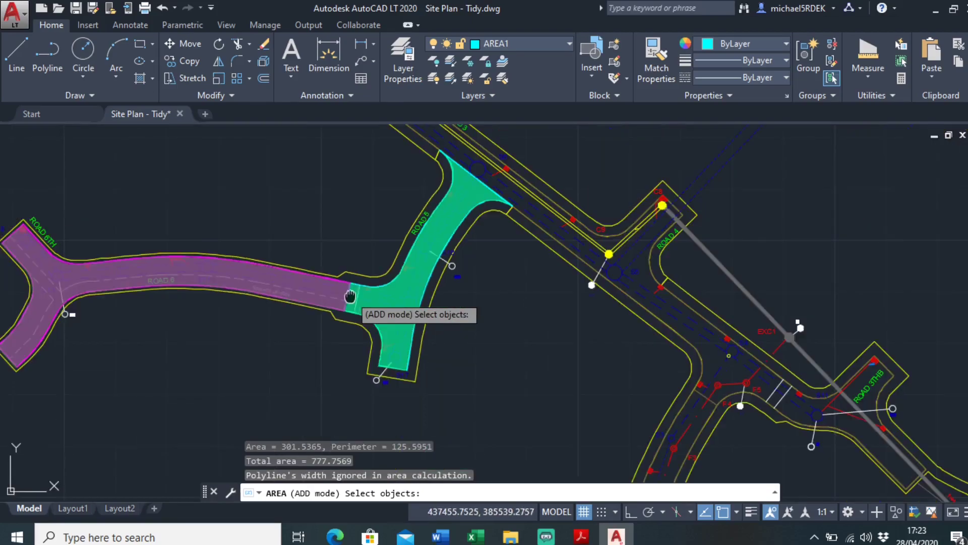
middle_drag(349, 295, 482, 310)
key(Return)
key(Escape)
mouse_move(468, 179)
middle_down()
mouse_move(466, 194)
mouse_move(446, 203)
middle_up()
middle_drag(347, 290, 406, 272)
click(130, 25)
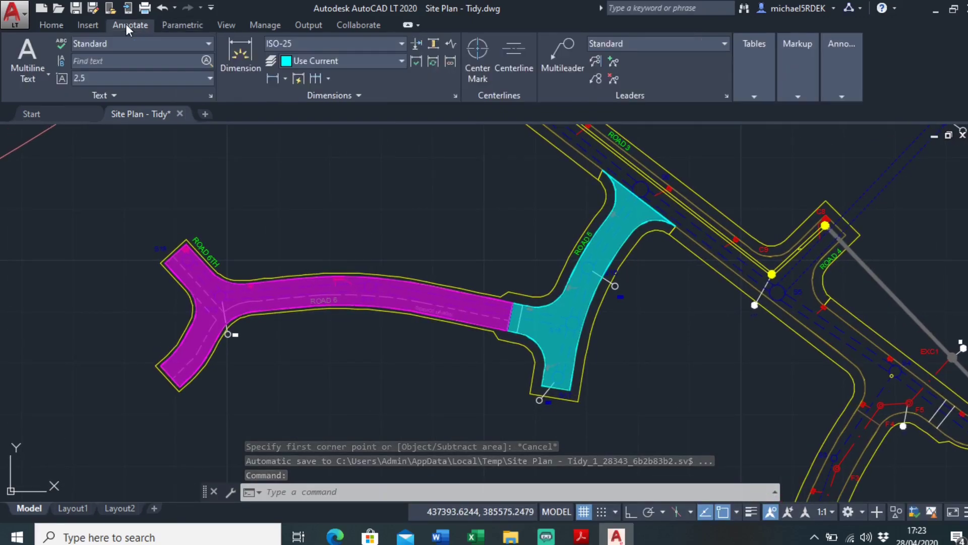
click(28, 58)
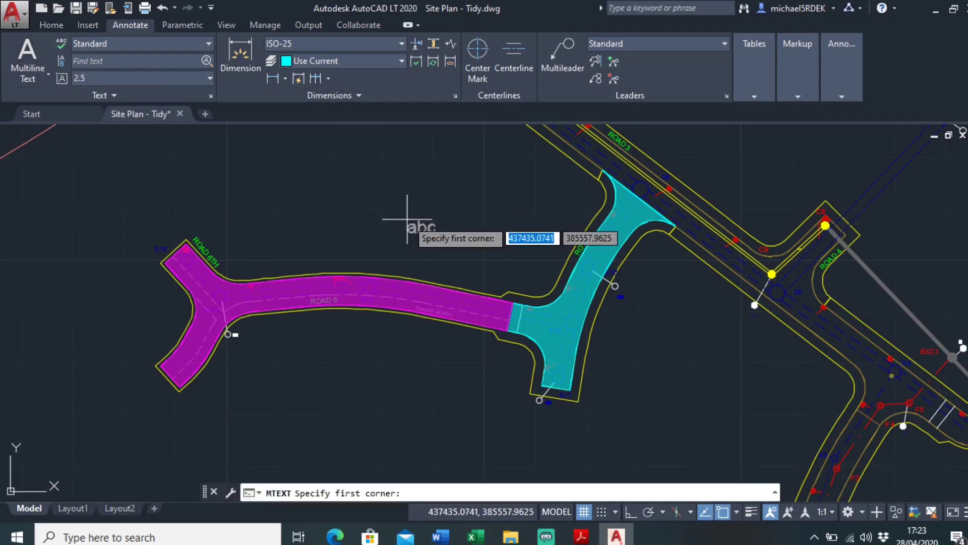
key(Escape)
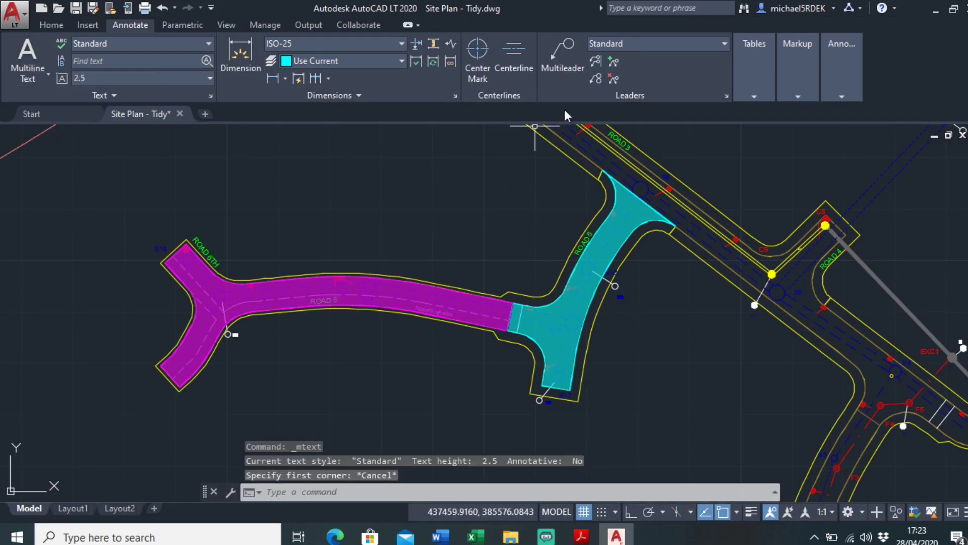
- Place a multileader with its arrowhead inside the Road 6 hatch near S14 and its landing in the empty space above the road
click(564, 66)
scroll(443, 188, up, 3)
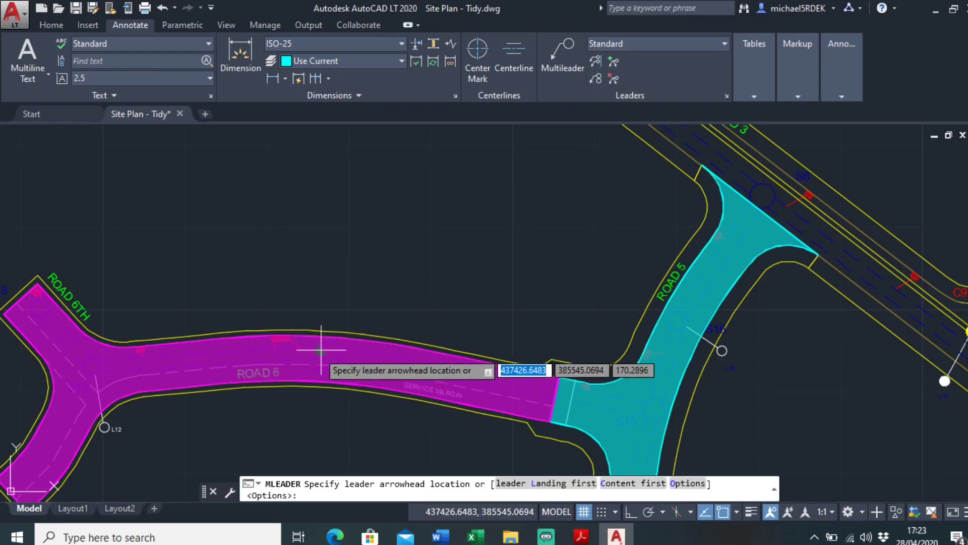
scroll(329, 341, up, 4)
click(332, 350)
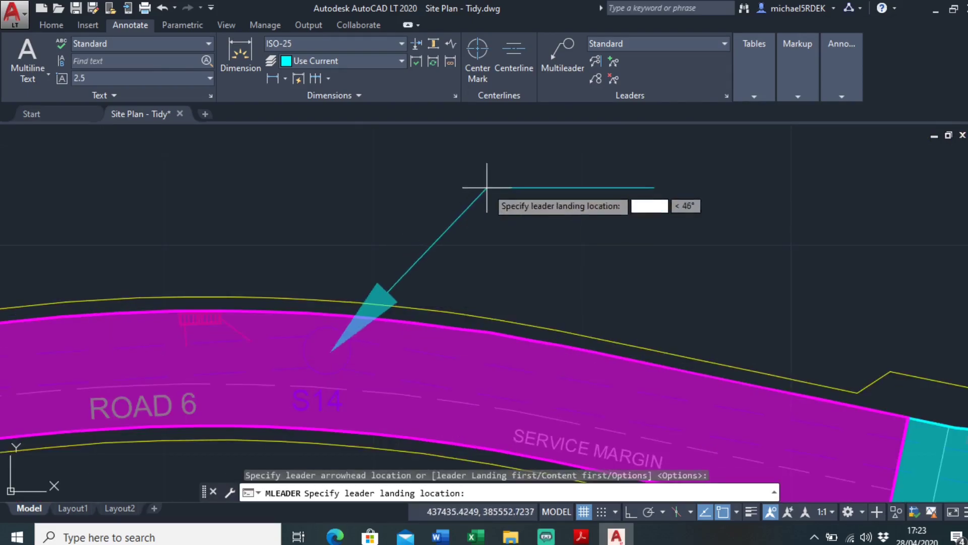
scroll(524, 151, down, 2)
middle_drag(525, 152, 265, 249)
click(292, 207)
click(291, 207)
- Enter "Area =" as the multileader's text and save the text
text(Area)
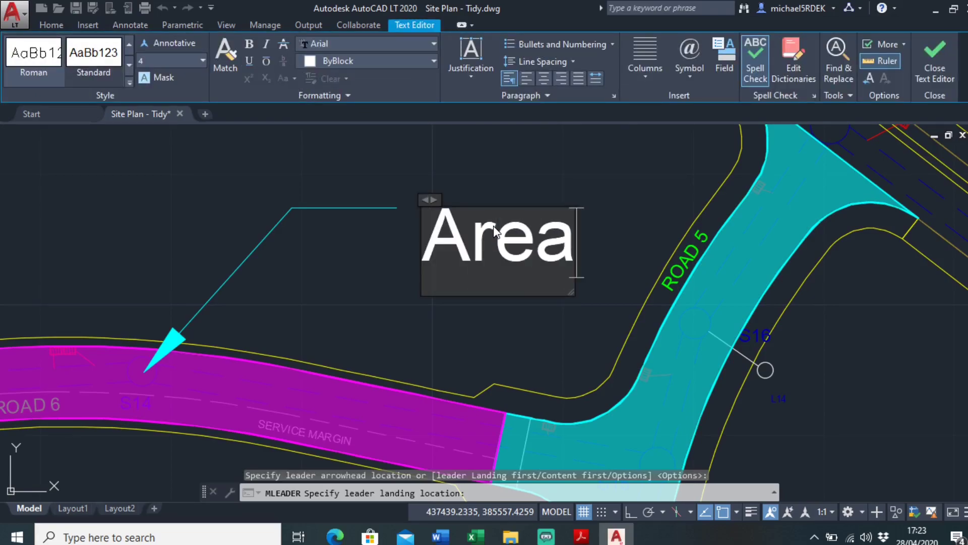
text( =)
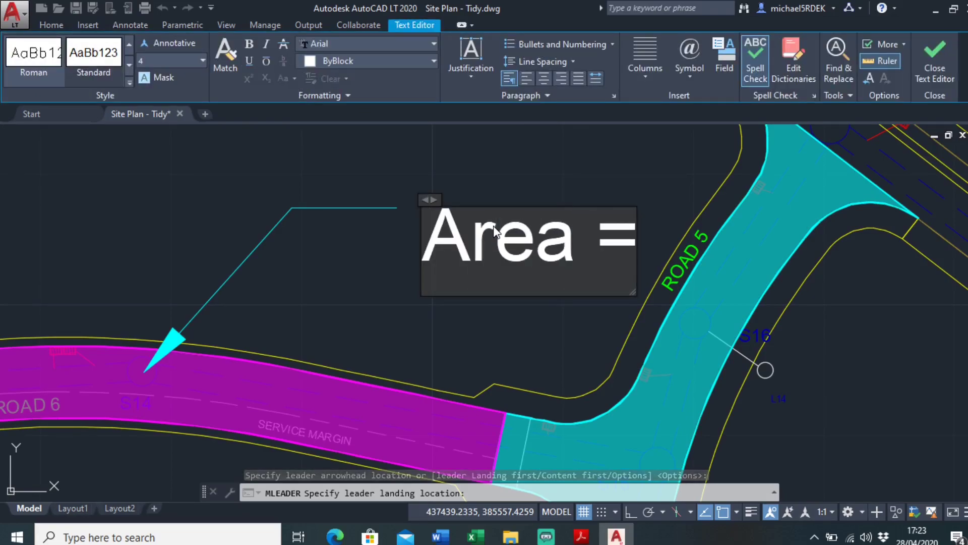
key(Escape)
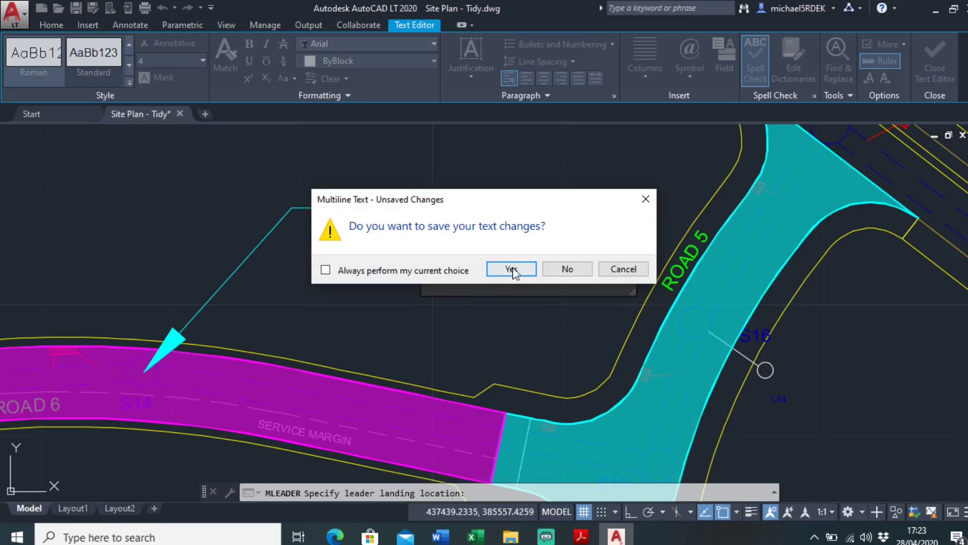
click(619, 271)
click(520, 319)
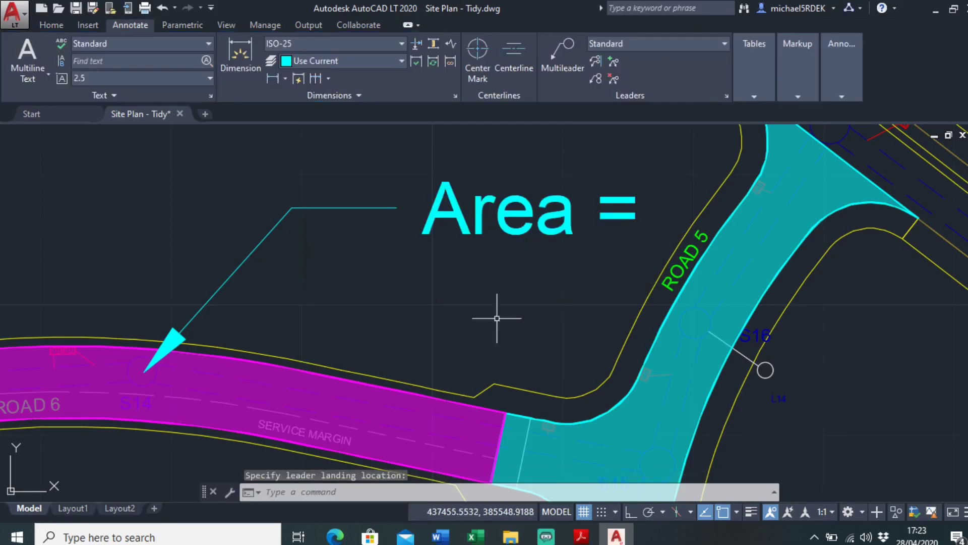
- Measure the Road 6 polyline again using AREA with the Object option to obtain the value for its label
text(area)
key(Return)
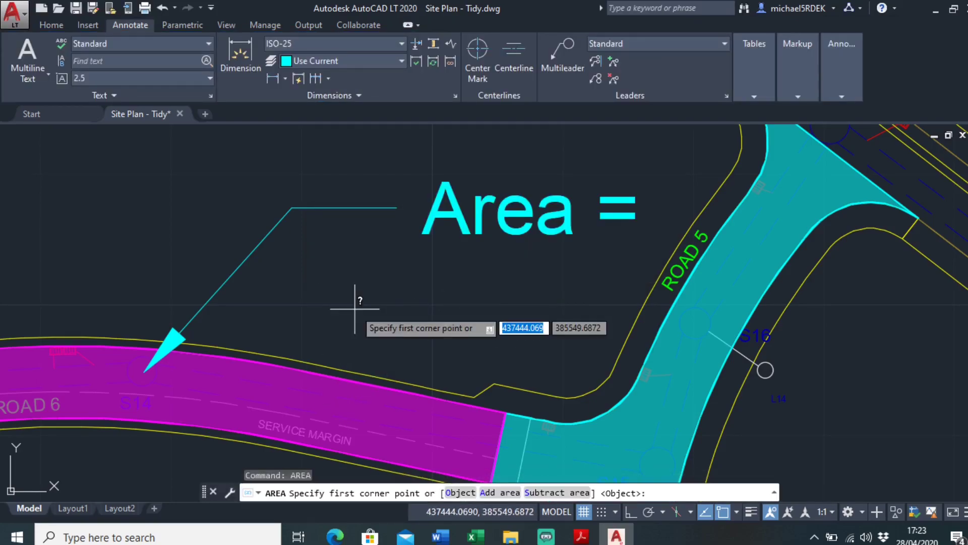
text(o)
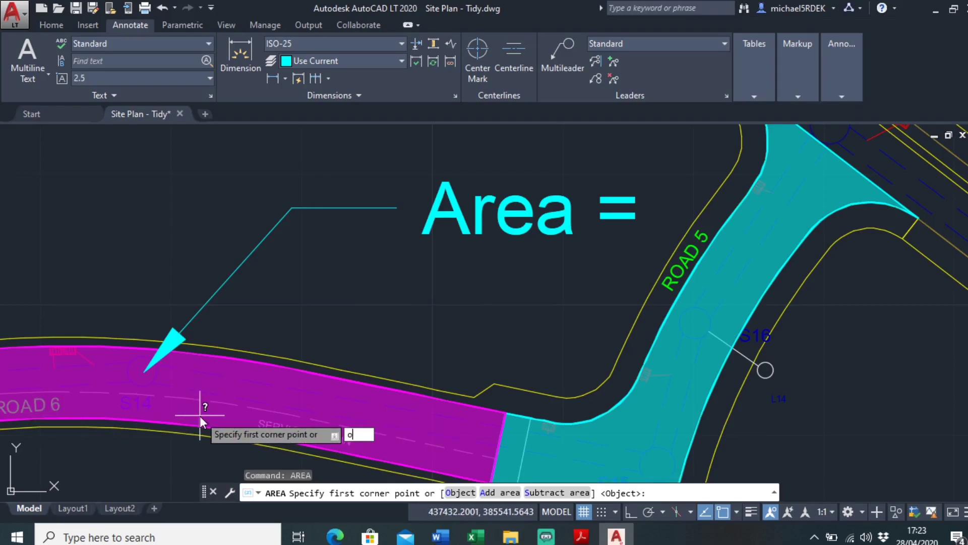
key(Return)
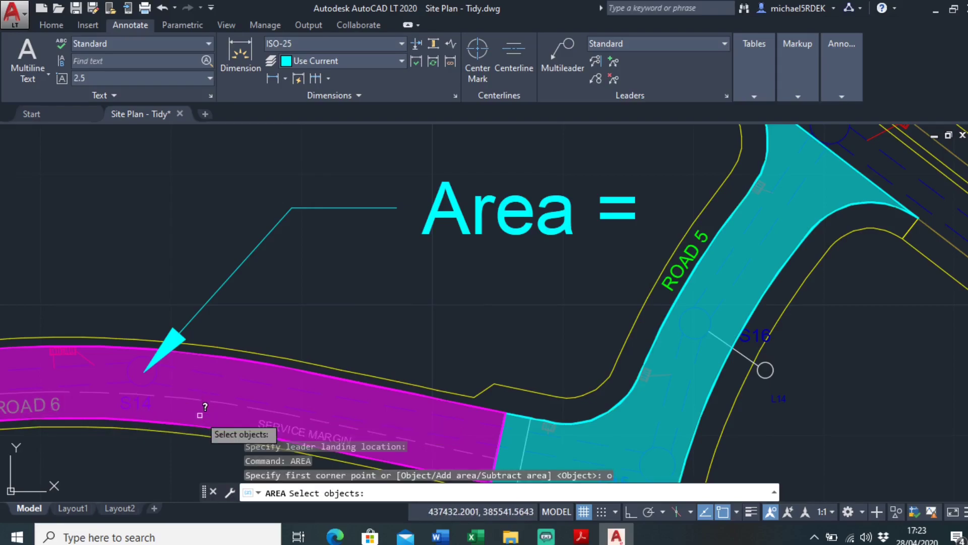
click(243, 357)
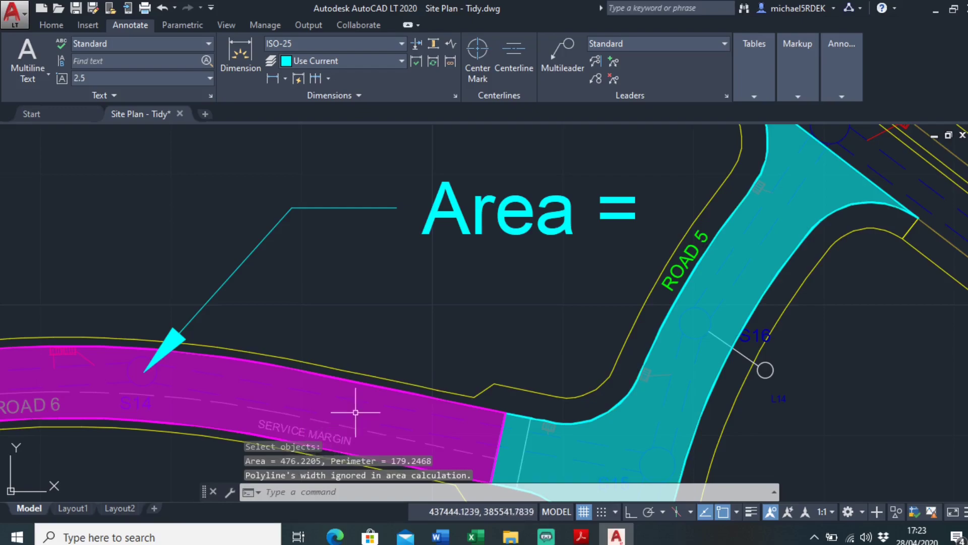
- Complete the Road 6 multileader's text as "Area = 476.220m^2" and save it
click(617, 199)
click(592, 205)
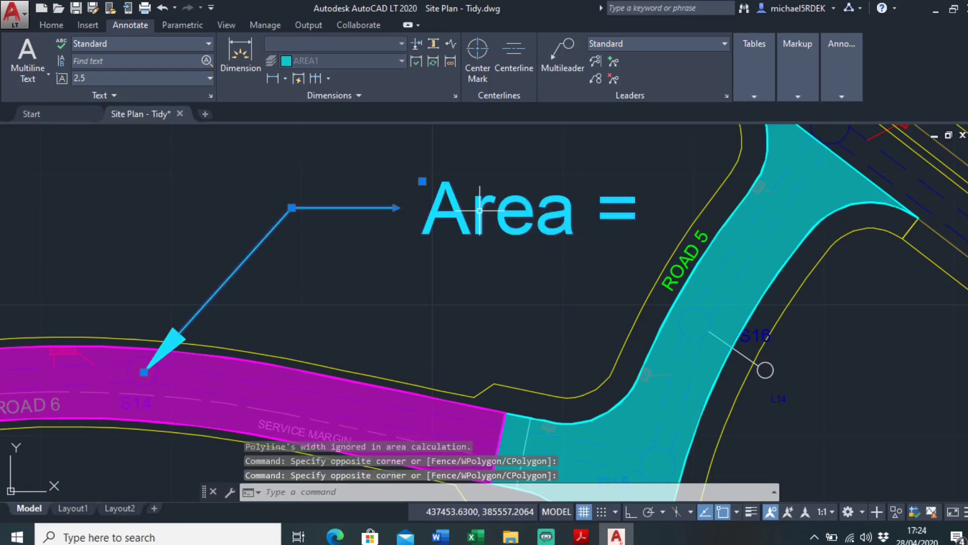
key(Escape)
double_click(531, 216)
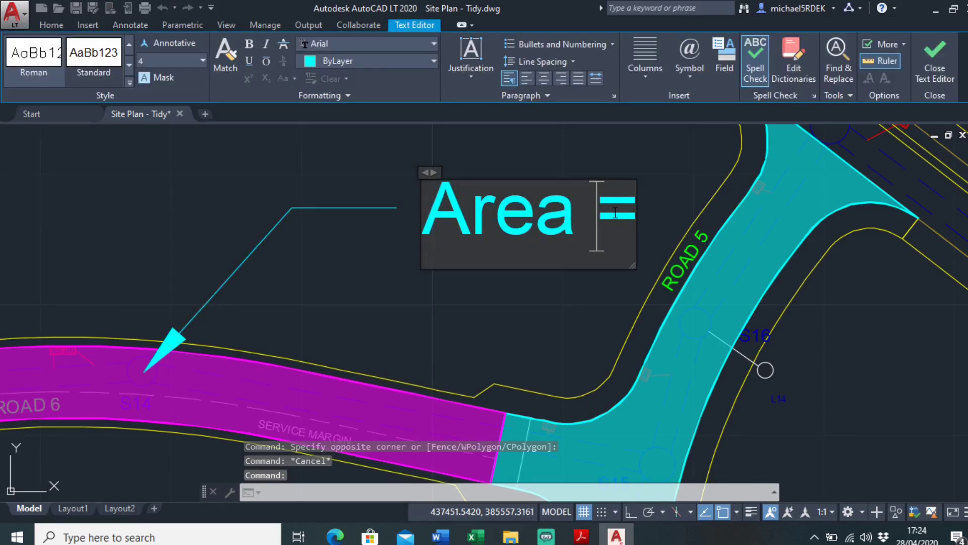
text(47)
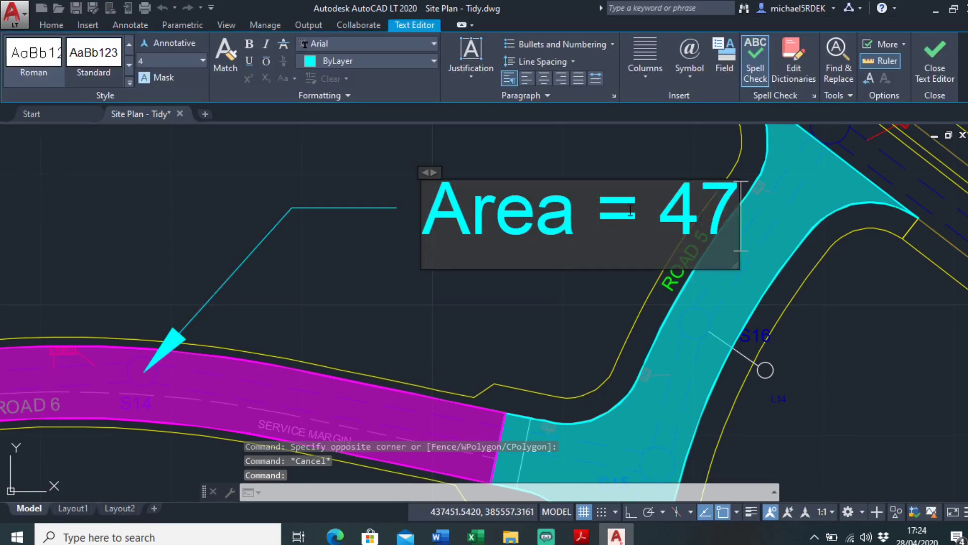
text(6.220)
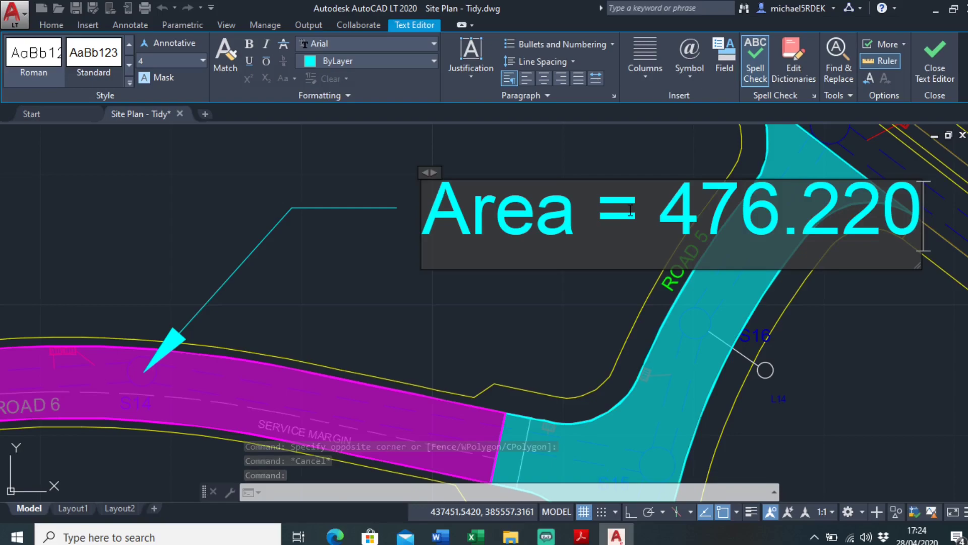
text(m)
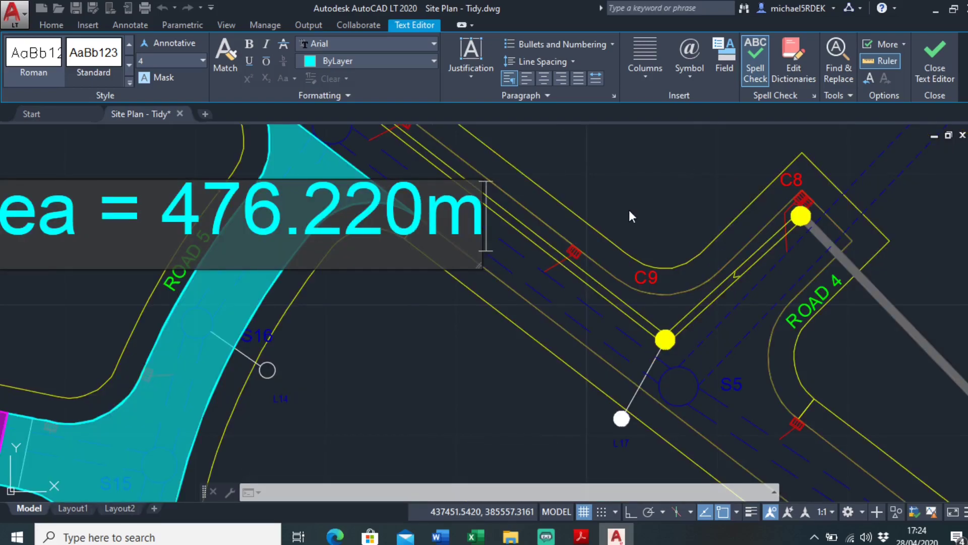
text(^2)
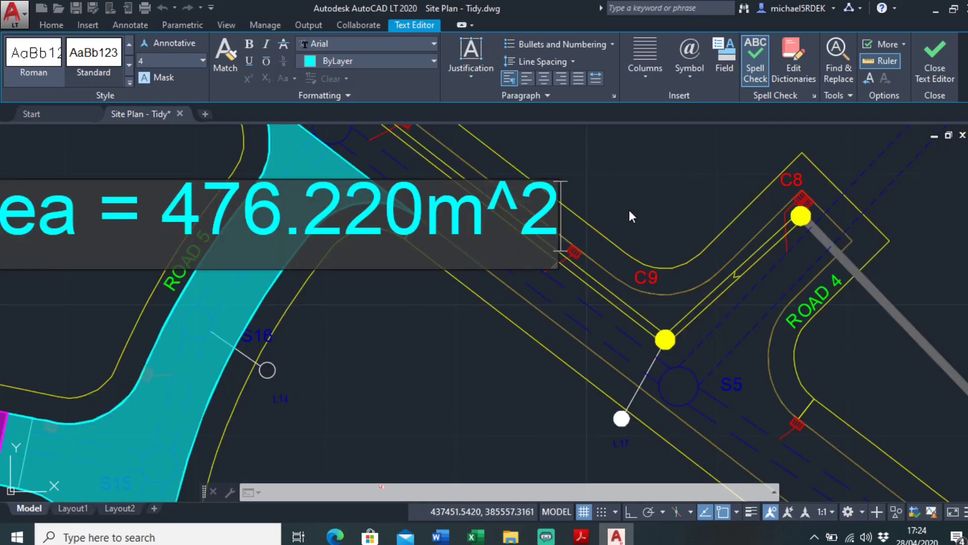
click(411, 309)
- Shift the Road 6 label's text and landing westward away from Road 5, and move its arrowhead west of the ROAD 6 name within the hatch
scroll(411, 309, down, 5)
scroll(474, 323, up, 5)
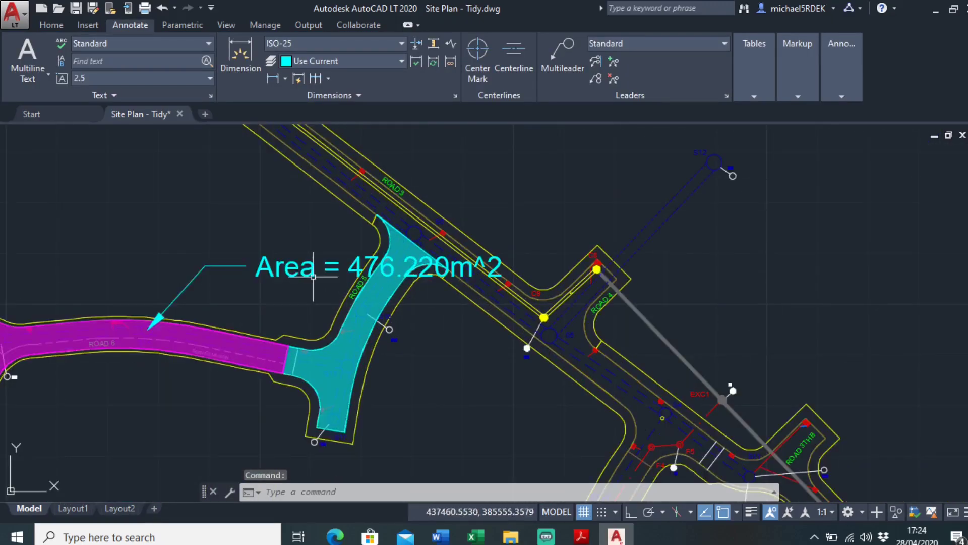
scroll(505, 282, down, 1)
click(259, 265)
click(256, 256)
click(137, 233)
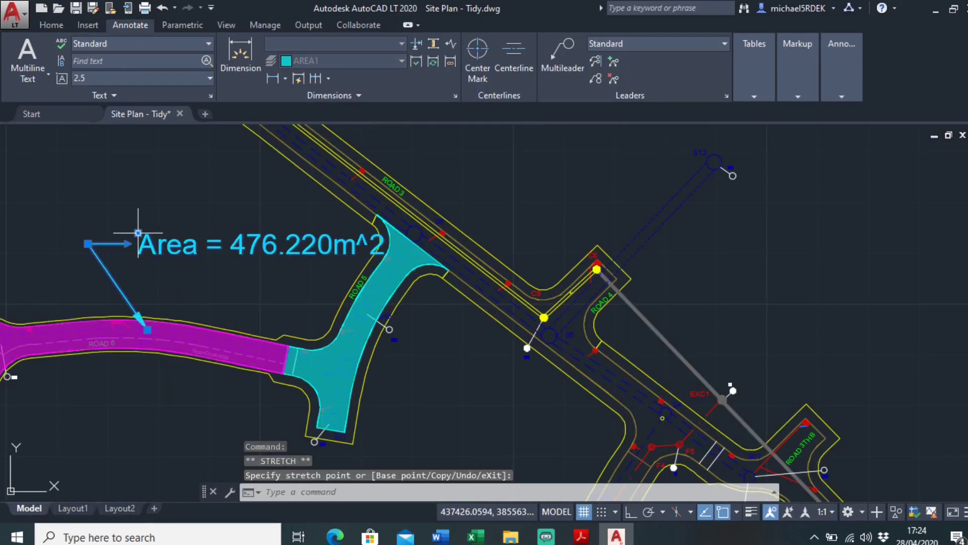
click(148, 329)
middle_drag(83, 343, 243, 325)
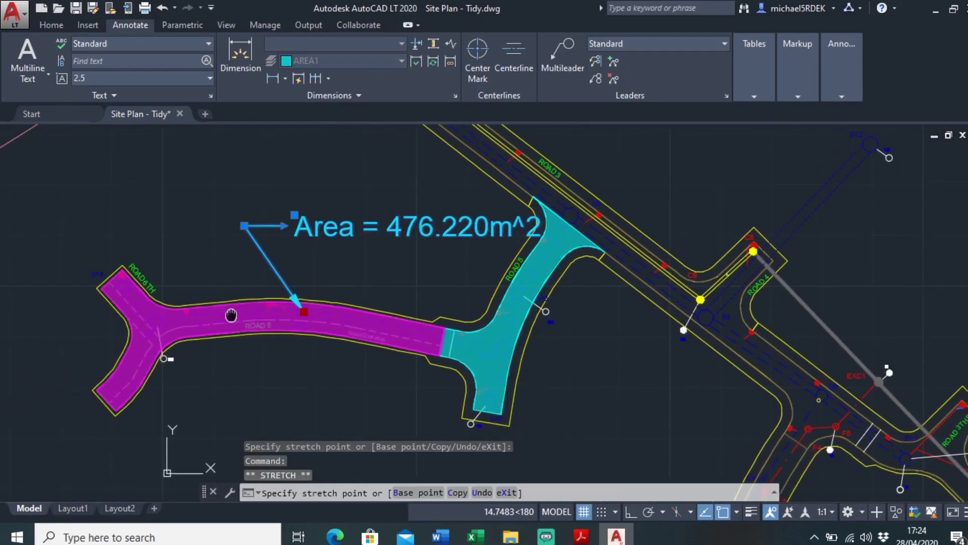
click(222, 323)
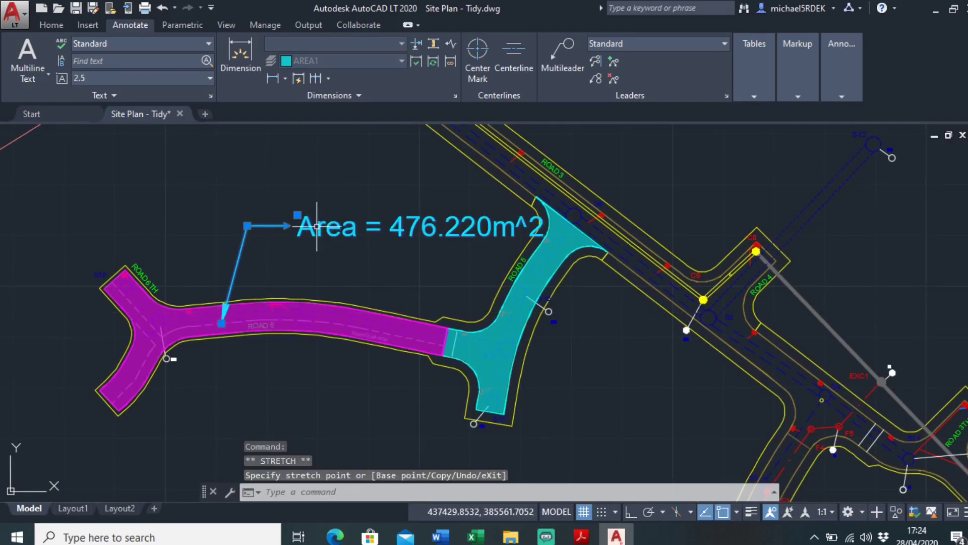
- Set the text height of the whole Road 6 area label to 1.5 and save the text
double_click(382, 238)
triple_click(445, 229)
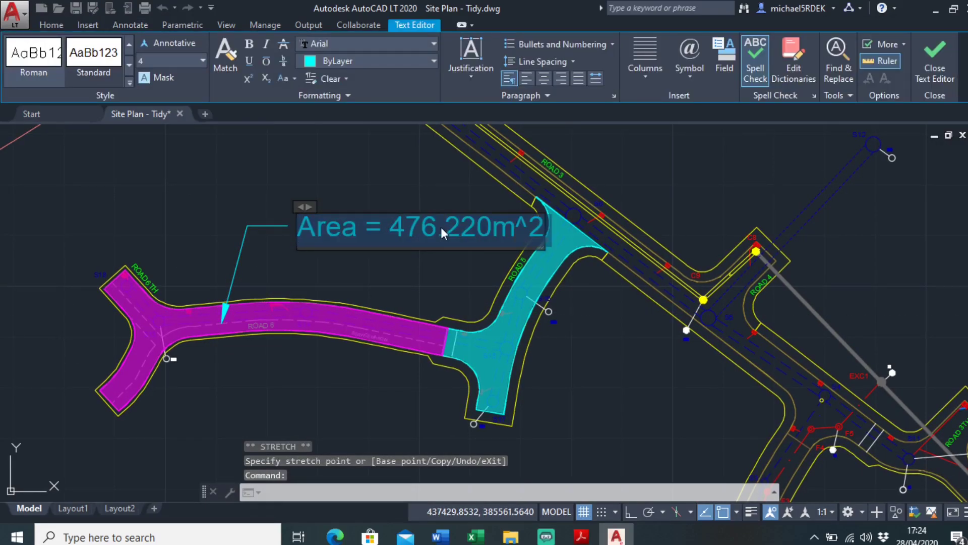
click(203, 63)
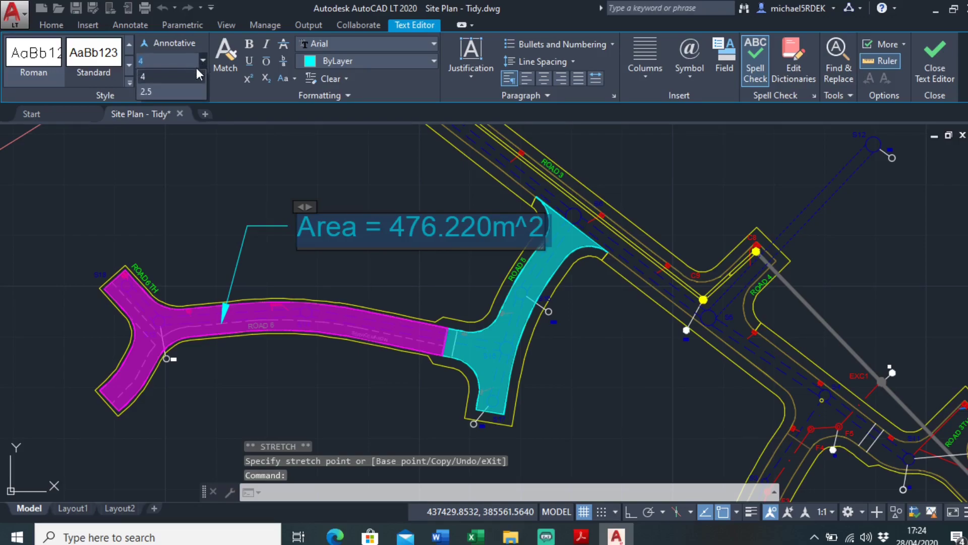
click(188, 92)
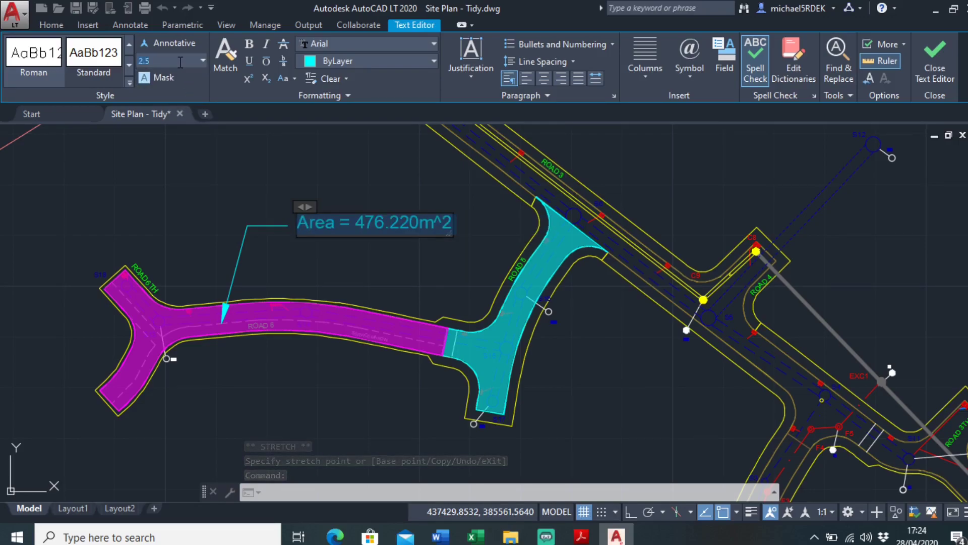
click(189, 61)
key(Return)
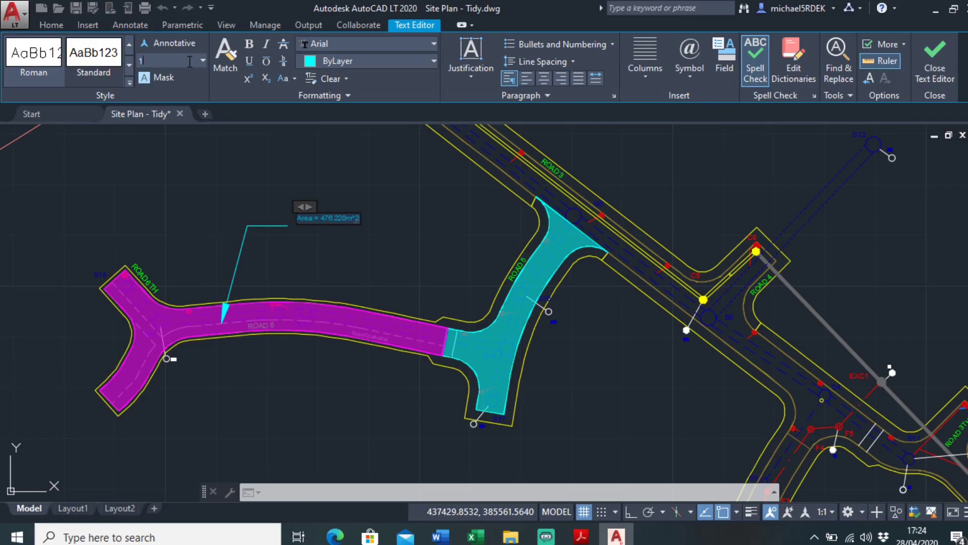
key(Return)
click(173, 353)
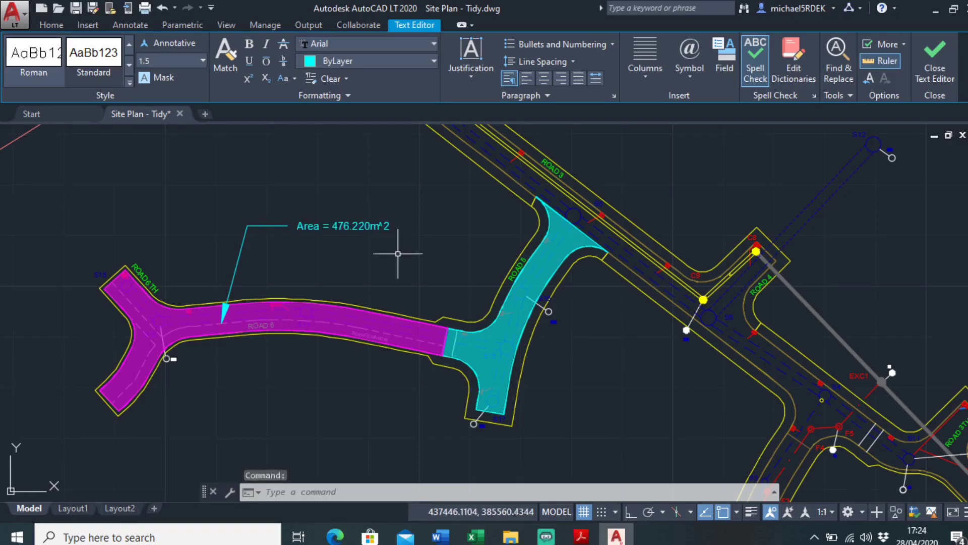
- Change the Road 6 multileader's layer to AREA2 in its properties and deselect it
scroll(410, 263, up, 2)
middle_drag(410, 263, 389, 254)
click(285, 195)
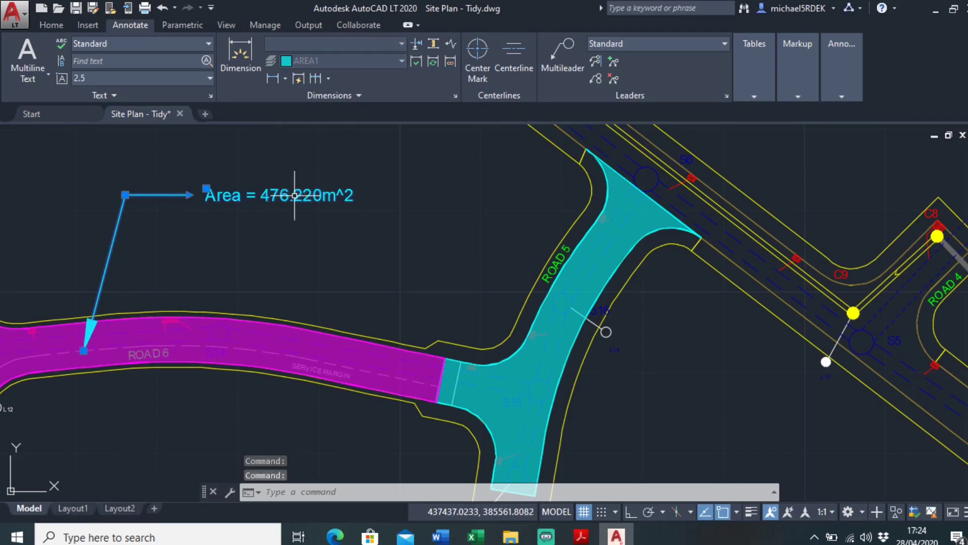
right_click(295, 195)
click(361, 498)
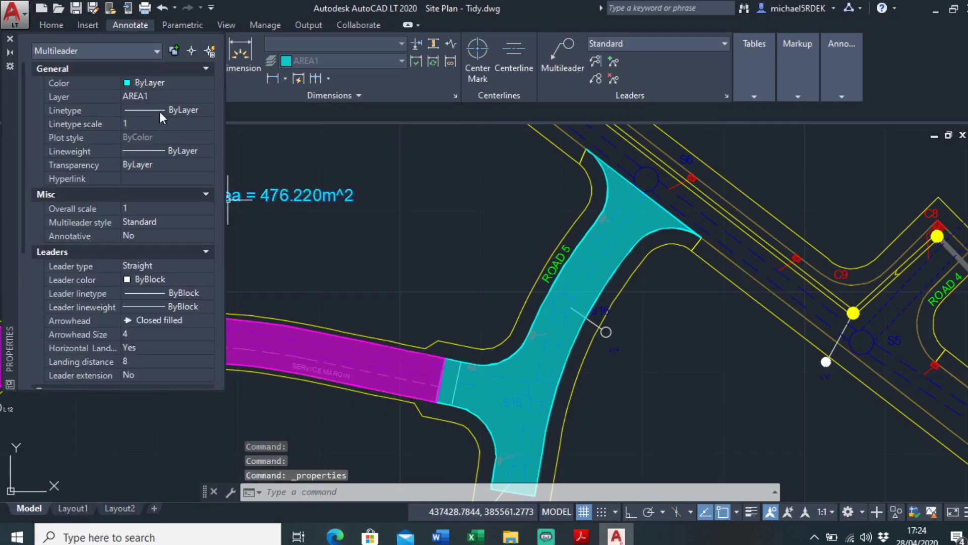
click(159, 84)
click(159, 82)
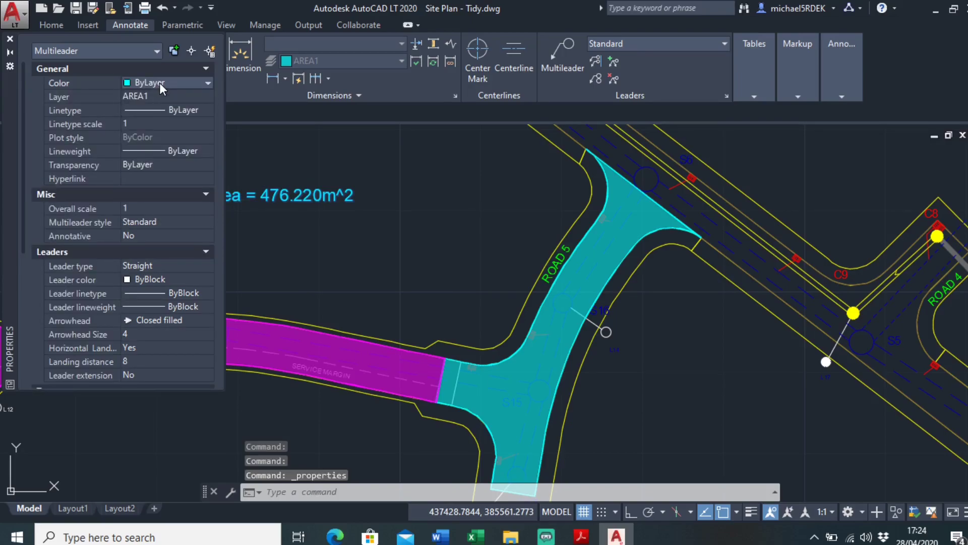
click(161, 92)
click(161, 92)
click(164, 116)
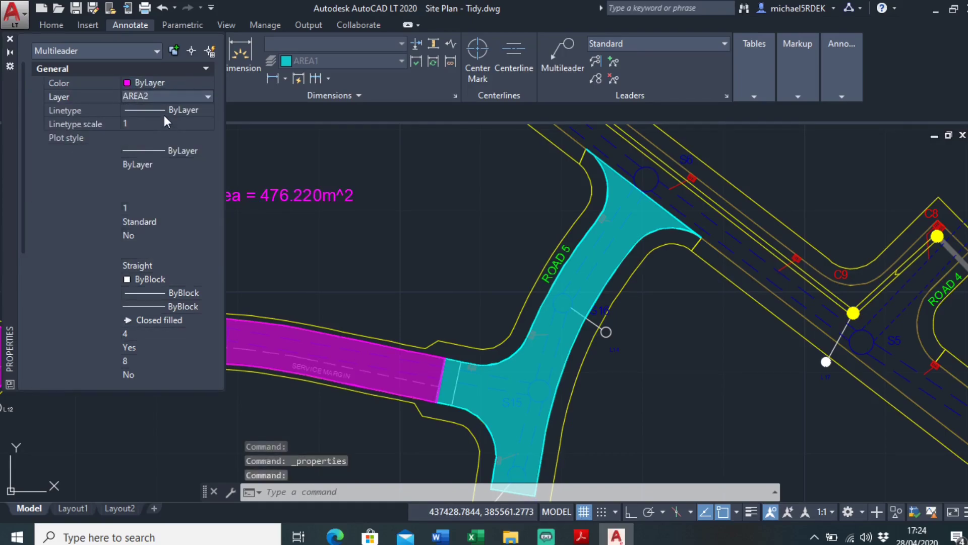
click(10, 40)
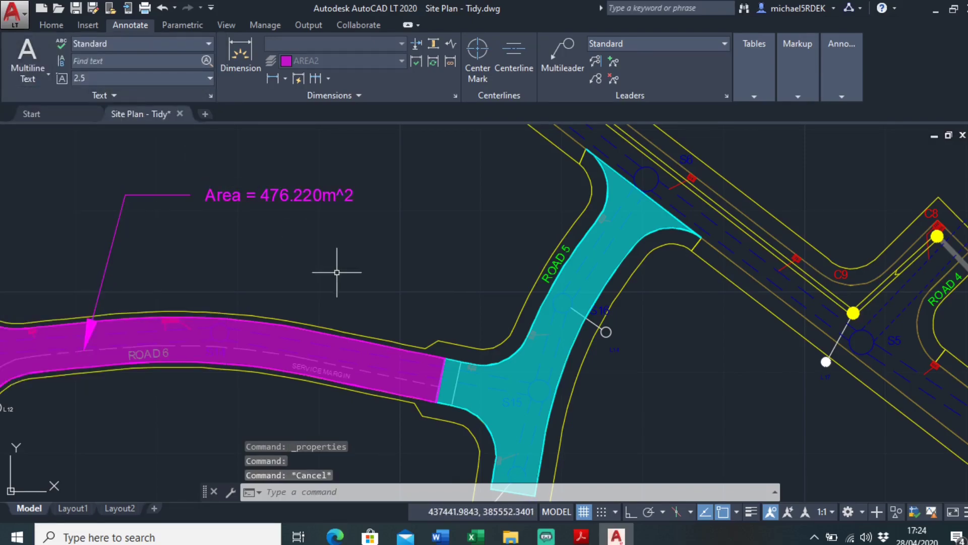
scroll(335, 281, down, 3)
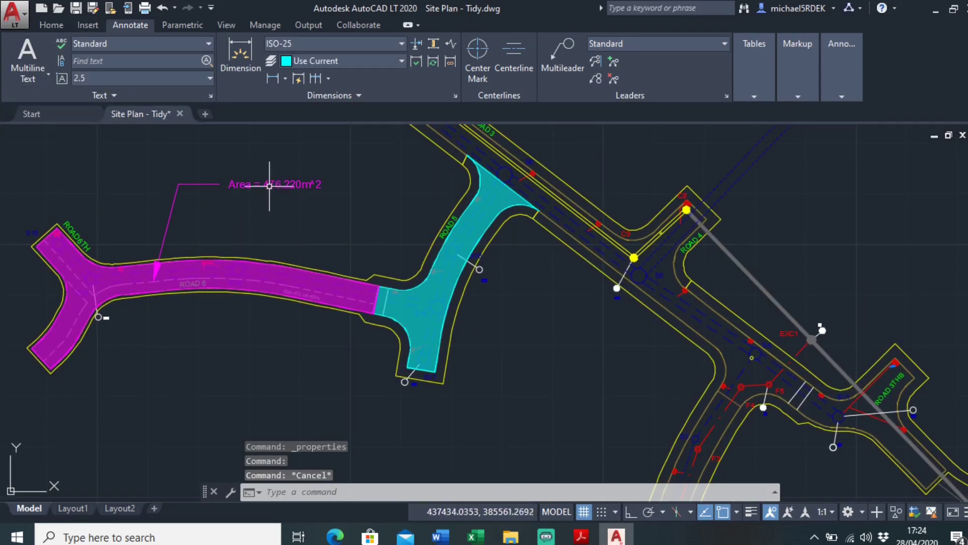
click(270, 184)
double_click(269, 184)
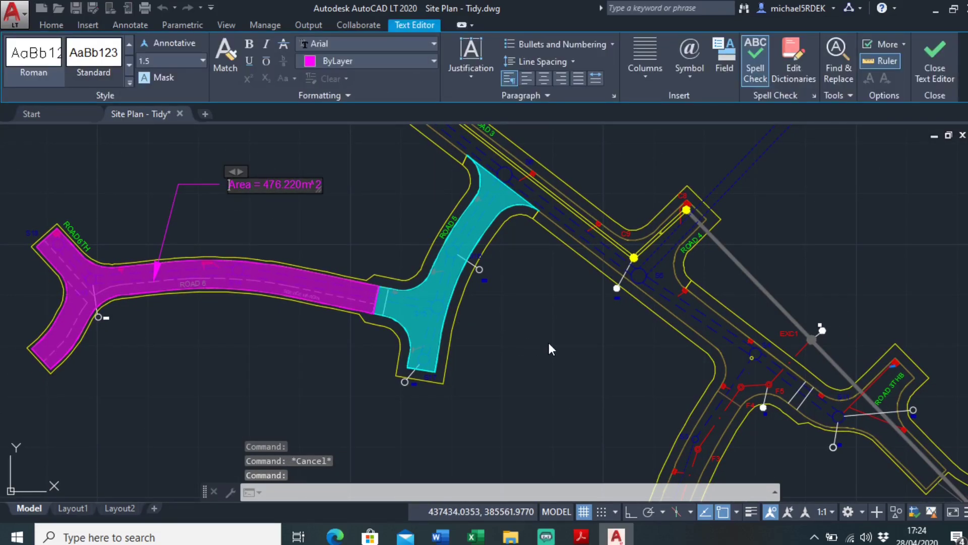
click(532, 350)
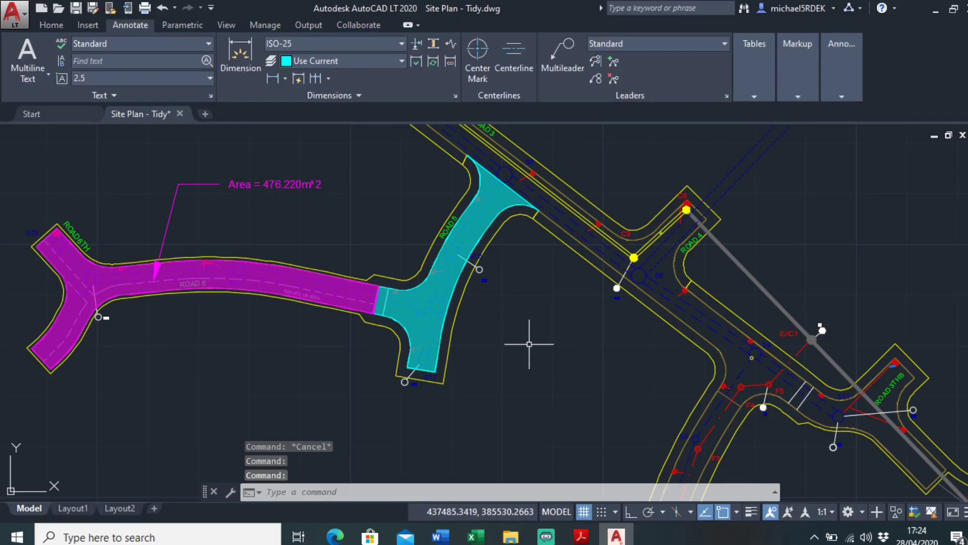
key(ctrl+v)
key(Escape)
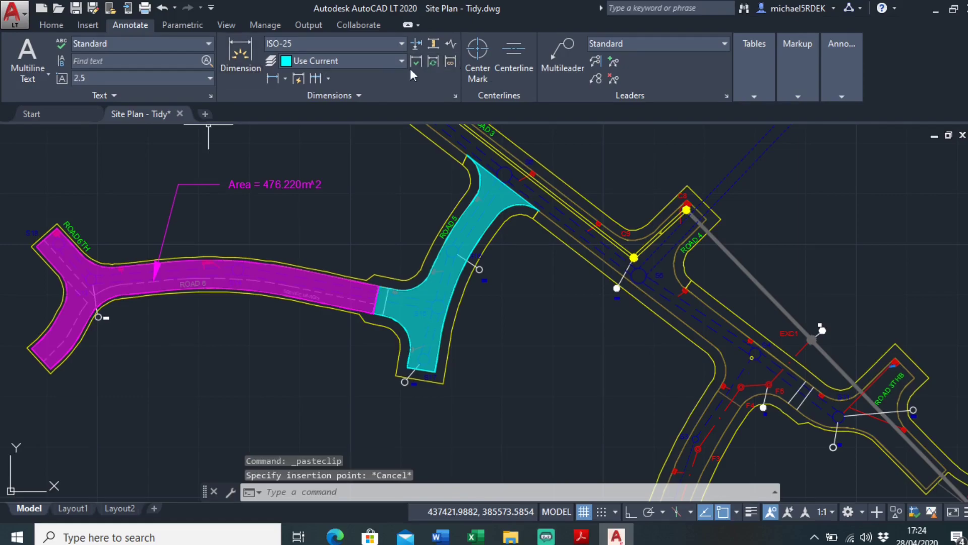
- Place a multileader from inside the Road 5 hatch near S15 to a landing about 27 units southeast, with the text "Area ="
click(555, 65)
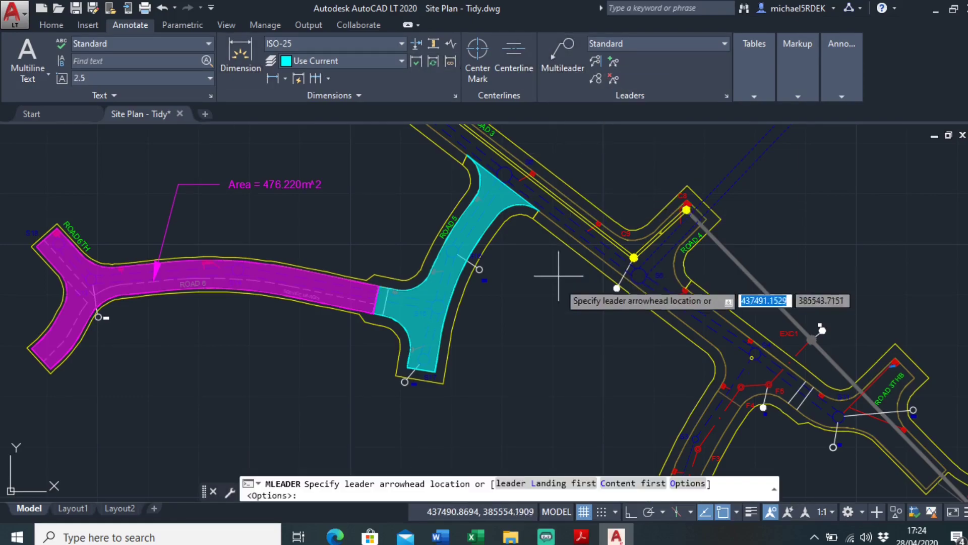
scroll(518, 346, up, 4)
click(391, 242)
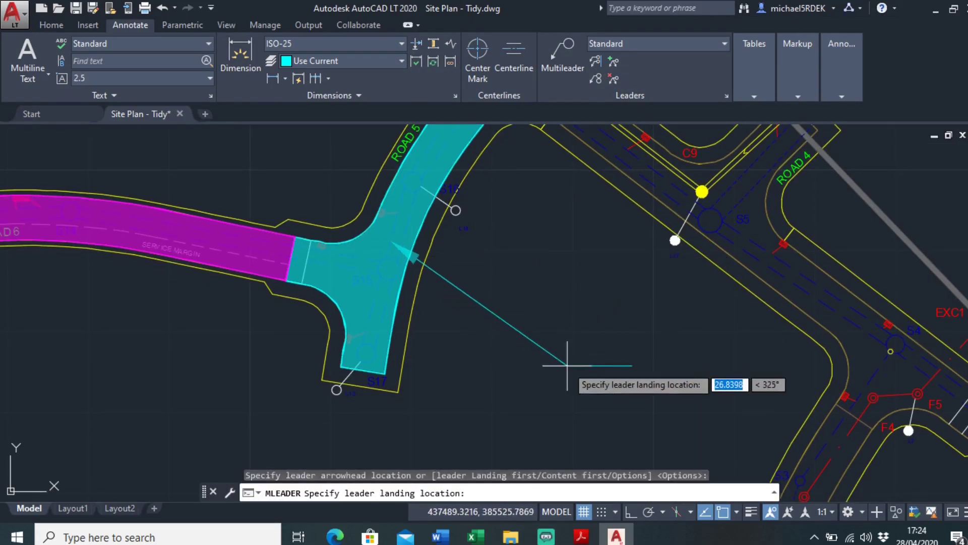
click(568, 365)
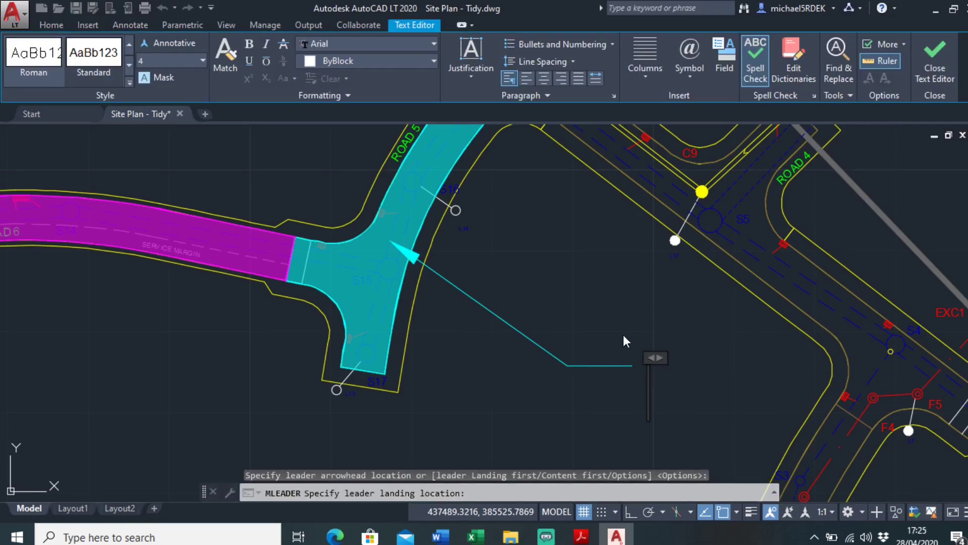
text(Area =)
click(399, 339)
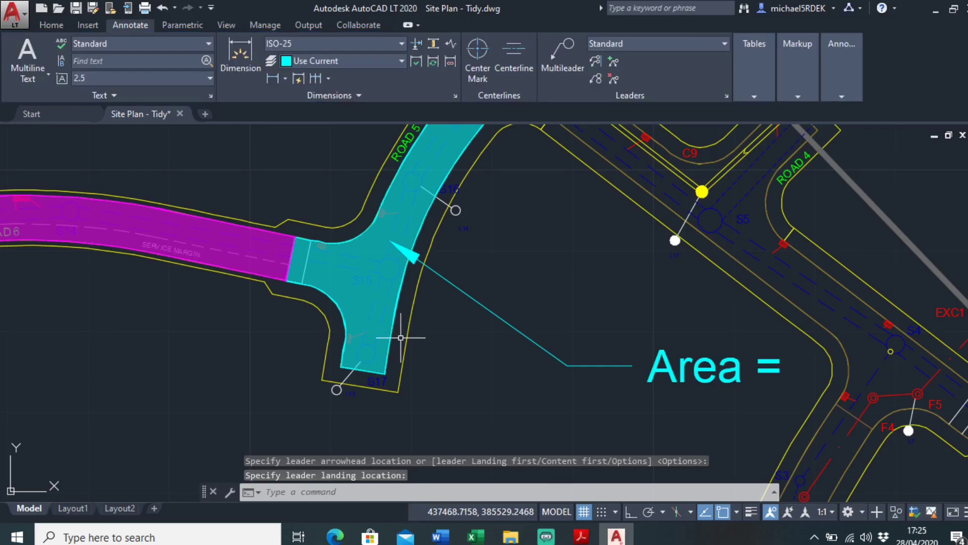
- Measure the Road 5 polyline's area using AREA with the Object option
right_click(401, 337)
mouse_move(479, 135)
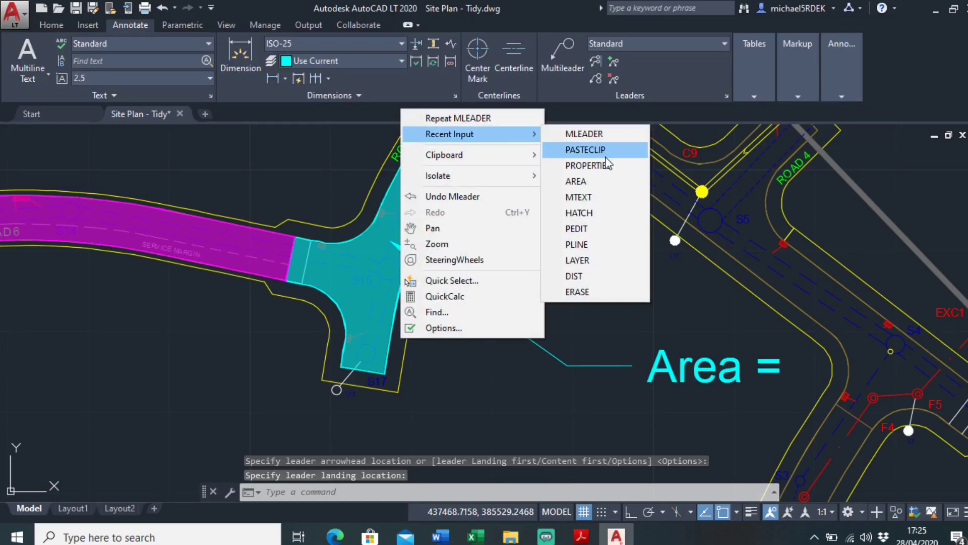
click(602, 181)
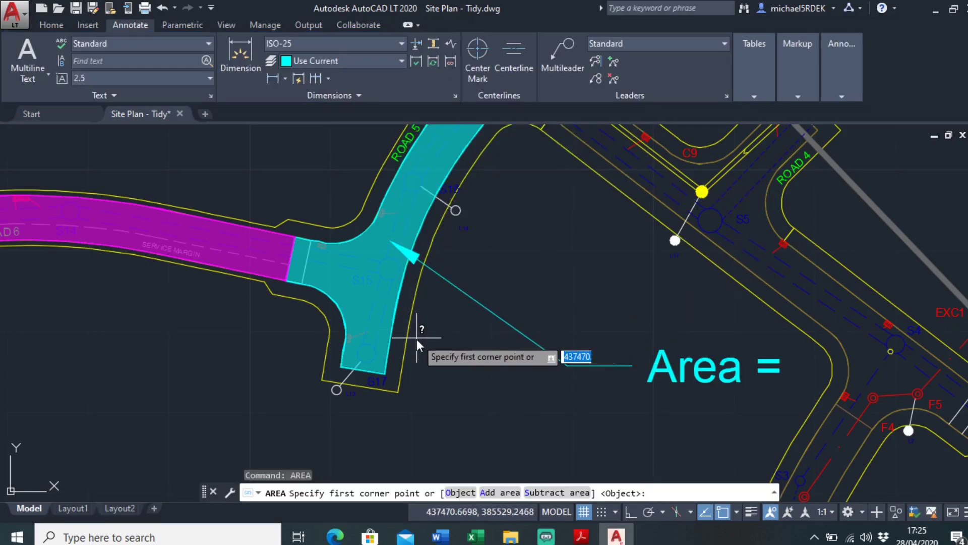
key(Return)
scroll(402, 328, up, 3)
click(391, 333)
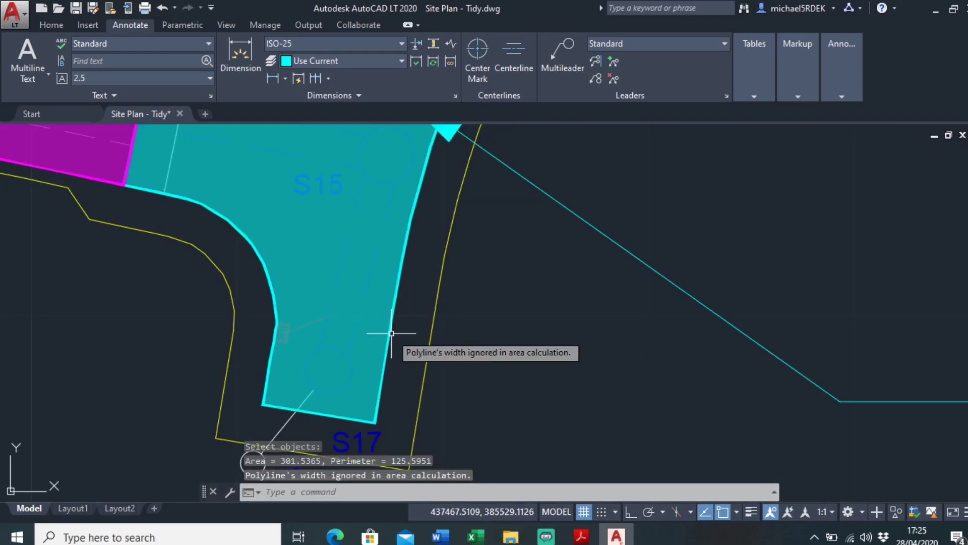
- Complete the Road 5 multileader's text as "Area = 301.536m^2" and save it
scroll(473, 355, down, 3)
middle_drag(472, 355, 341, 330)
middle_drag(543, 353, 451, 343)
double_click(564, 347)
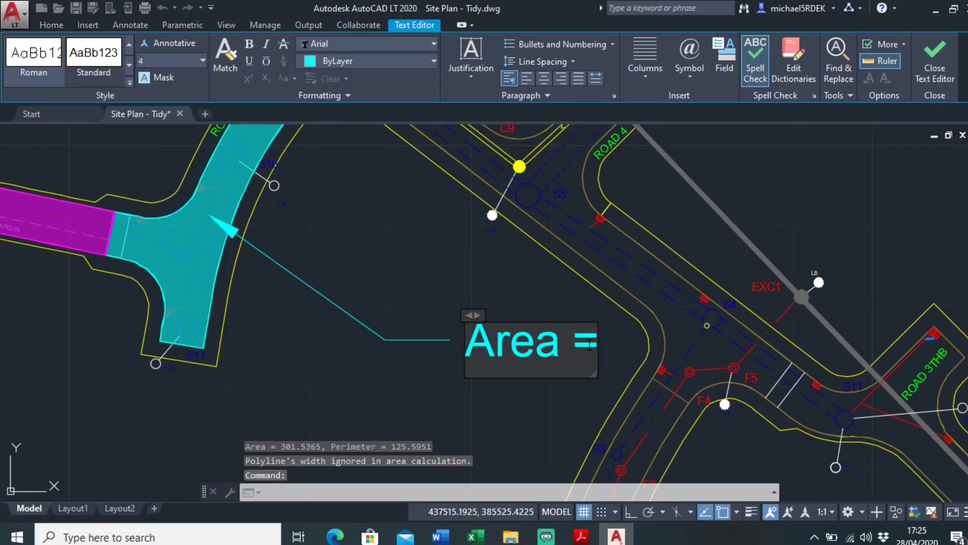
text(301.536)
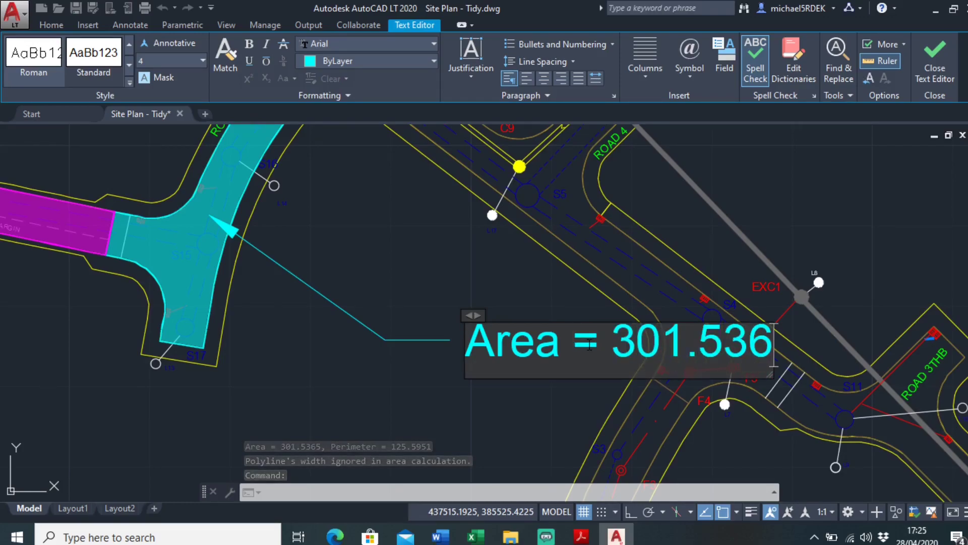
text(m^2)
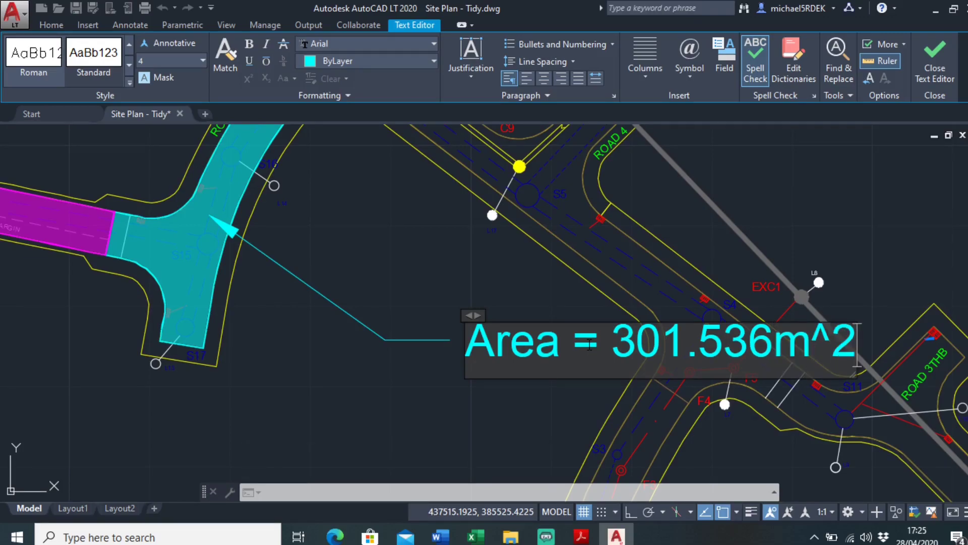
click(510, 389)
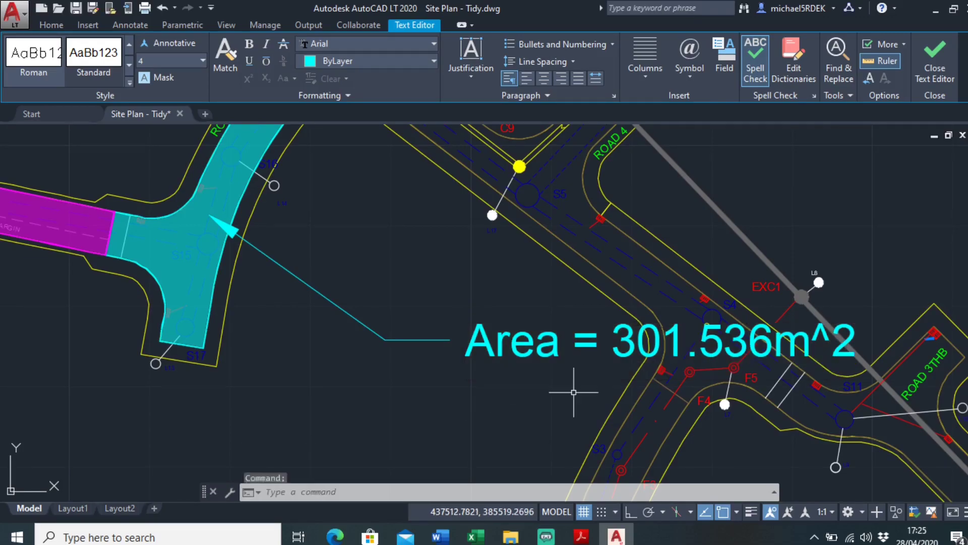
- Set the height of all the Road 5 multileader's text to 1.5 and close the text editor
double_click(502, 348)
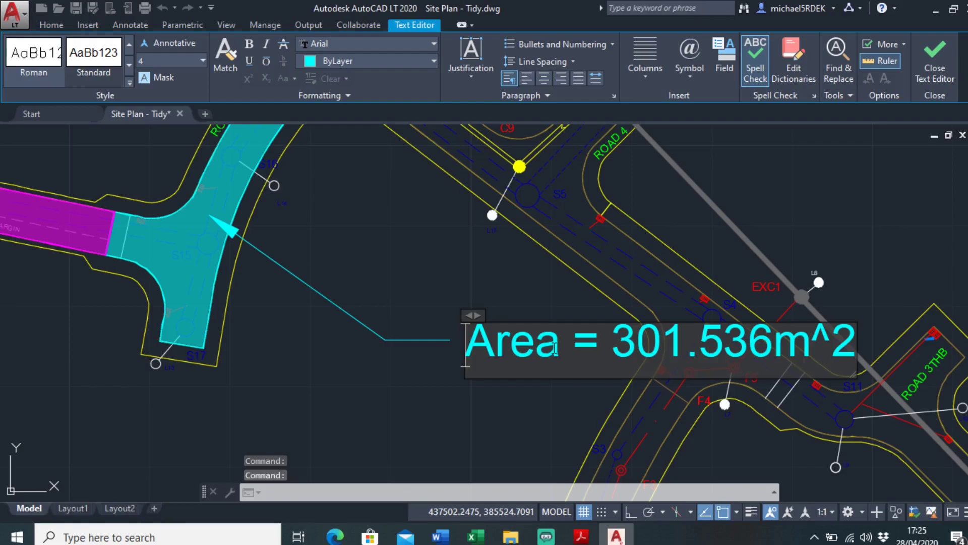
key(ctrl+a)
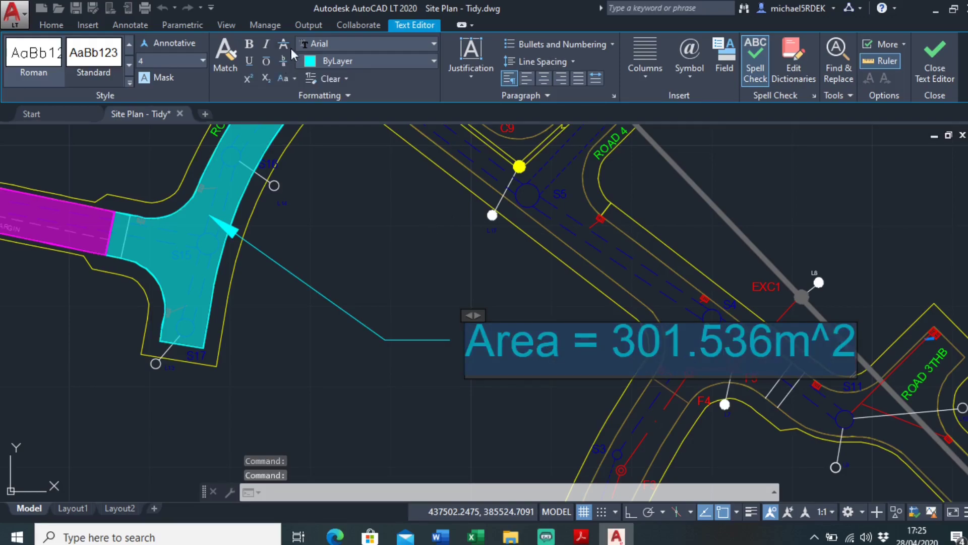
click(202, 62)
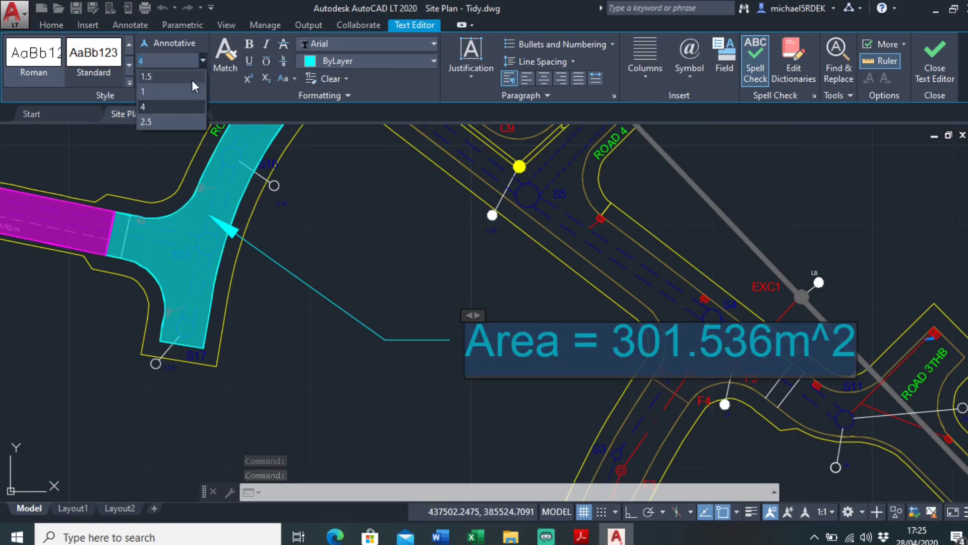
click(190, 79)
click(365, 241)
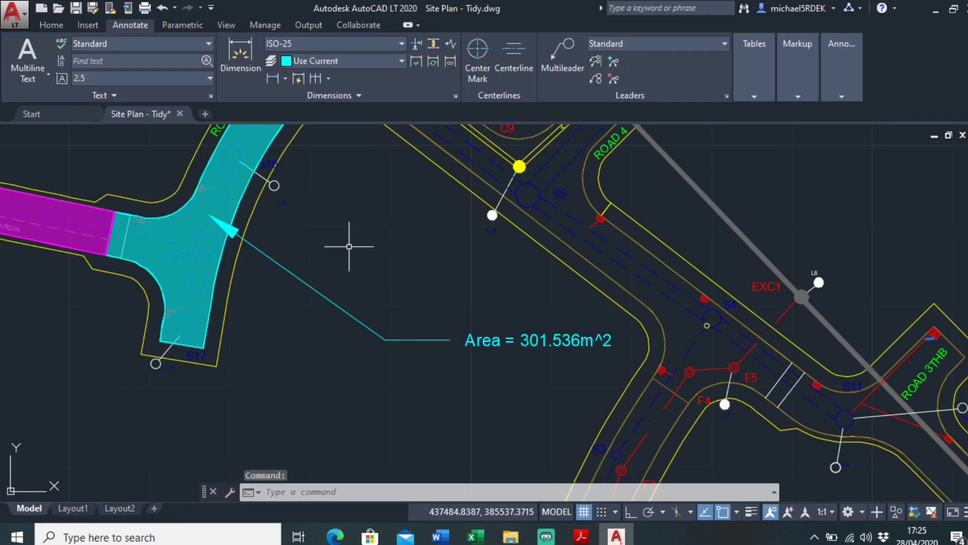
key(Escape)
- Move the Road 5 multileader's text and landing closer to the hatched area, keeping its arrowhead in place, and deselect it
scroll(348, 246, down, 6)
middle_drag(347, 246, 355, 260)
scroll(355, 261, up, 6)
click(450, 281)
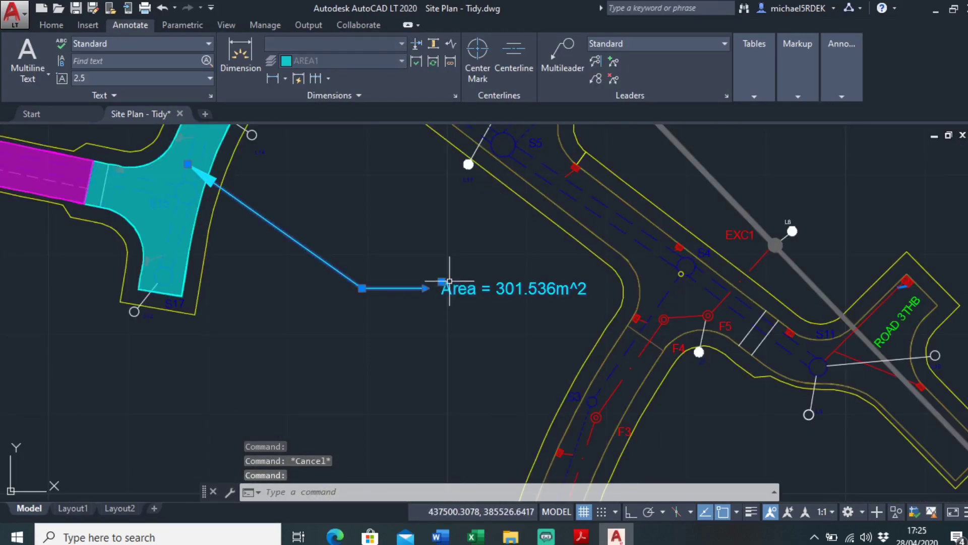
click(441, 282)
click(365, 255)
key(Escape)
- Examine the hatched Roads 5 and 6 together with their area labels in the site plan
scroll(329, 289, down, 4)
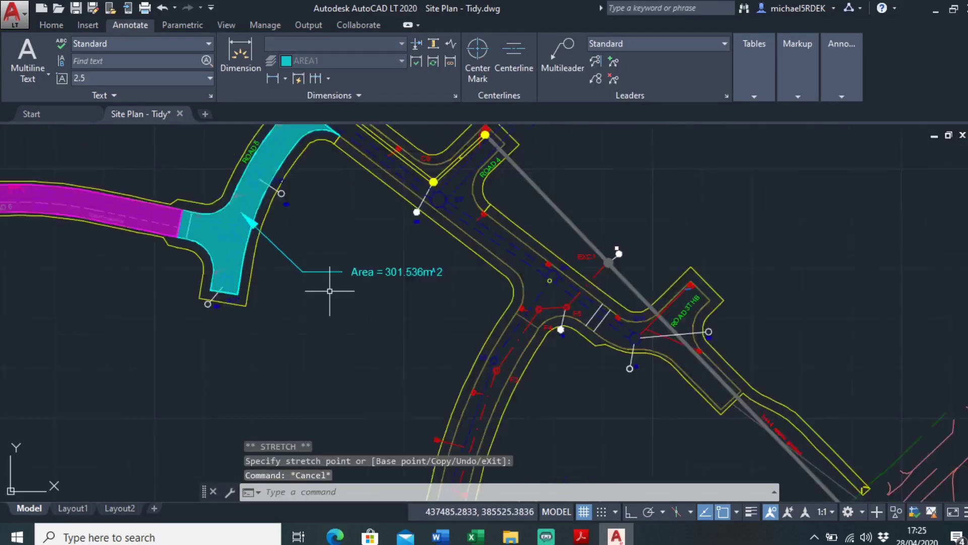
mouse_move(331, 290)
middle_down()
mouse_move(406, 294)
mouse_move(459, 338)
middle_up()
scroll(377, 298, up, 4)
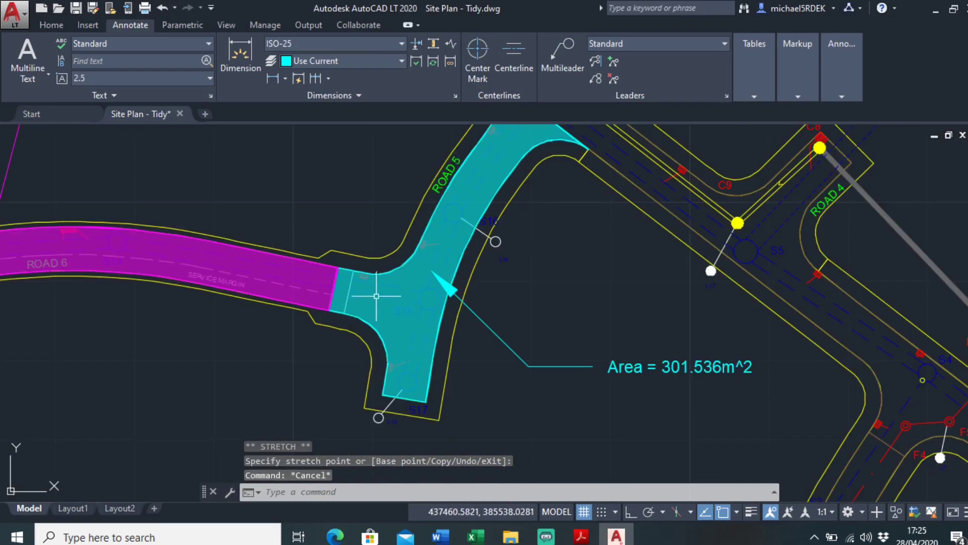
scroll(376, 296, down, 2)
middle_drag(375, 297, 389, 320)
scroll(385, 283, down, 3)
scroll(386, 284, up, 6)
scroll(386, 292, down, 3)
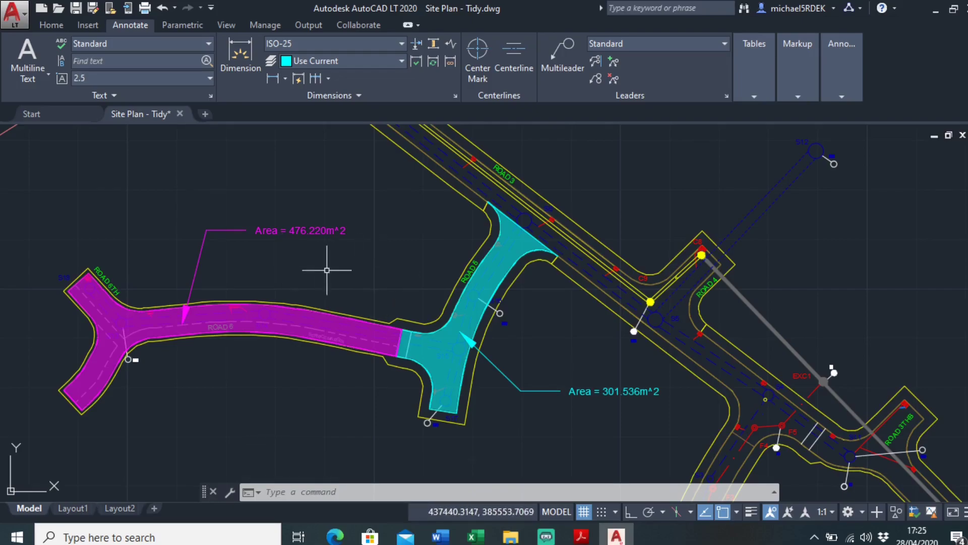
middle_drag(241, 292, 388, 298)
middle_drag(506, 320, 486, 310)
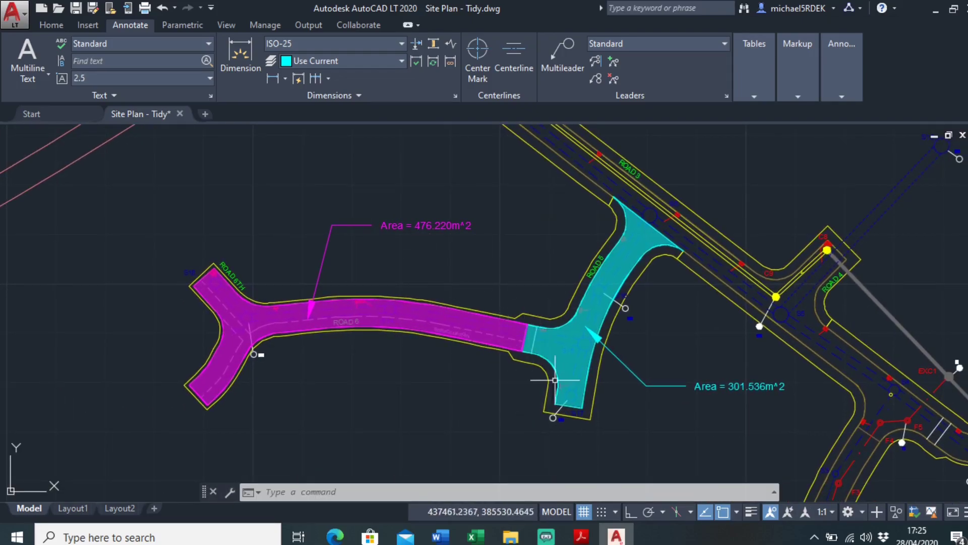